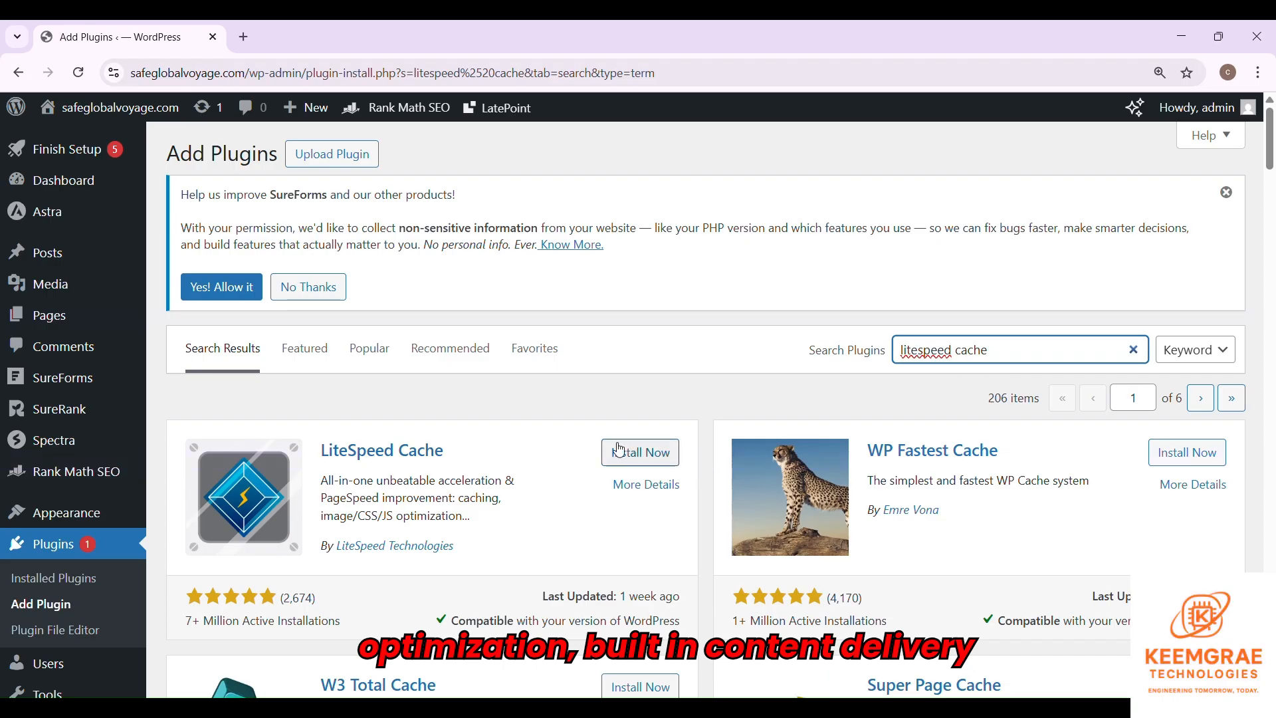
- Start installing LiteSpeed Cache from the 'litespeed cache' search results
click(641, 453)
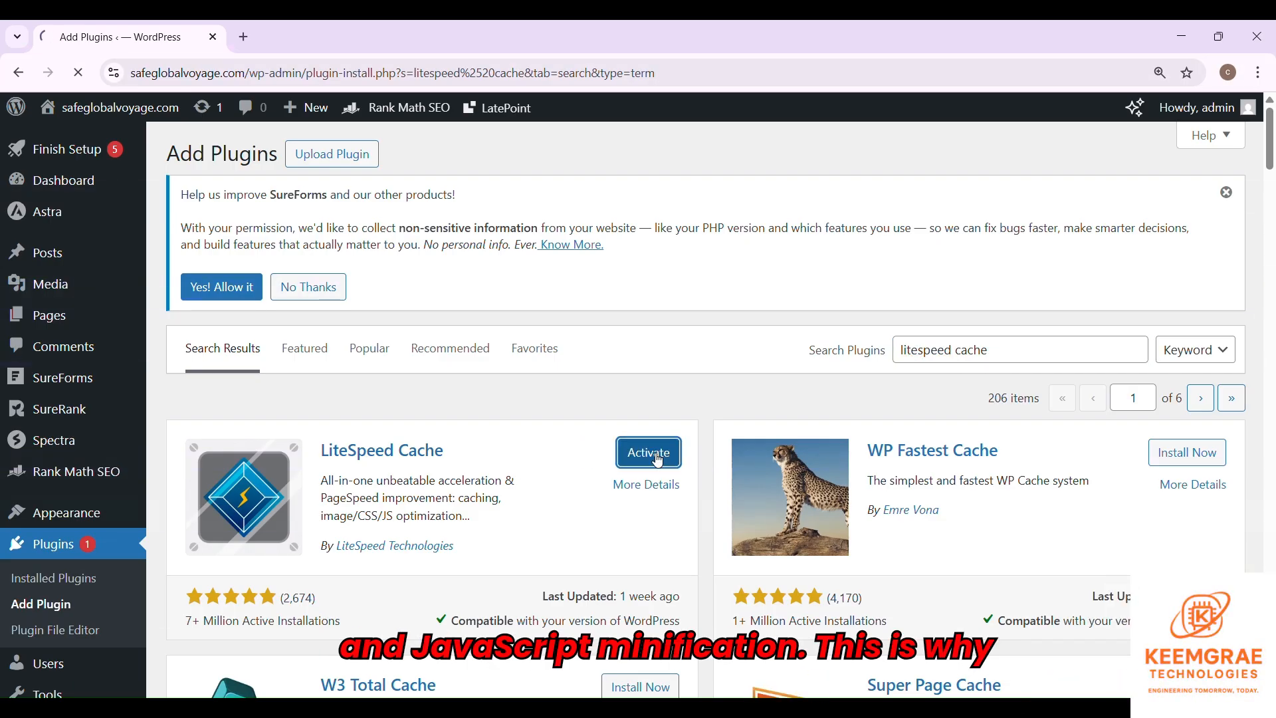
- Open LiteSpeed Cache settings, review Cache and Image Optimization, then return to Add Plugins
scroll(286, 522, down, 1)
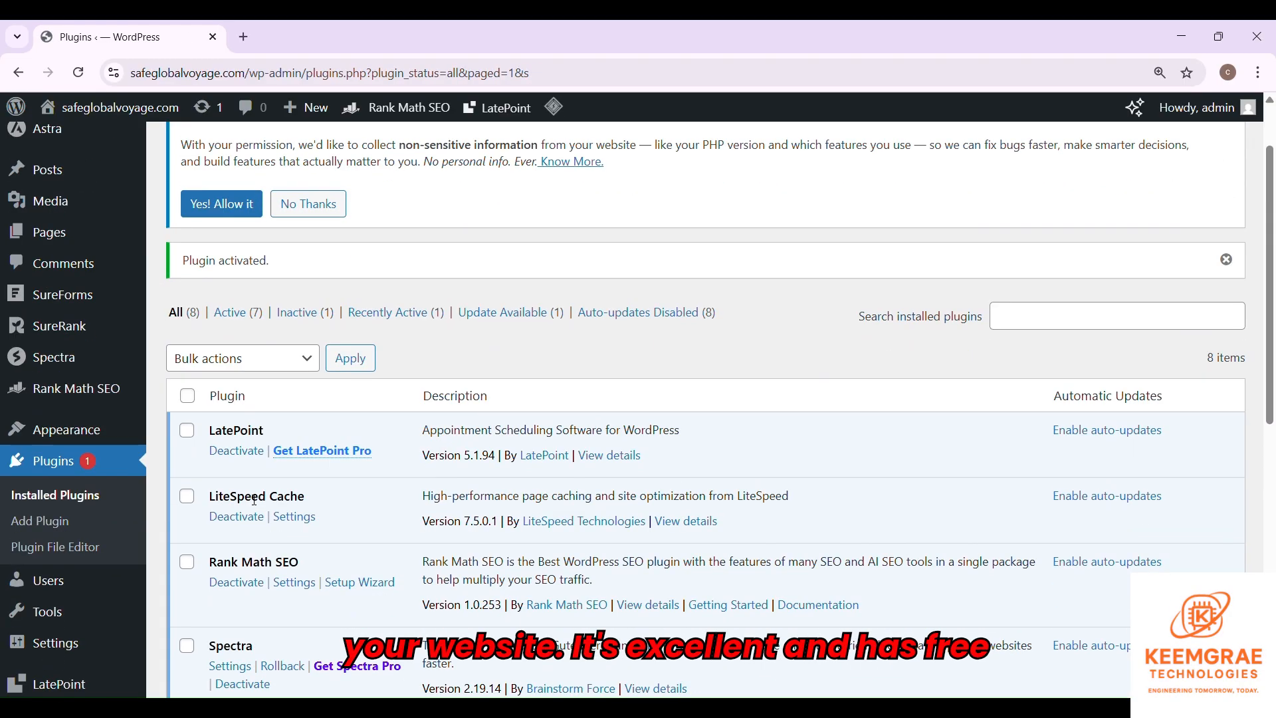
click(293, 517)
scroll(391, 487, down, 7)
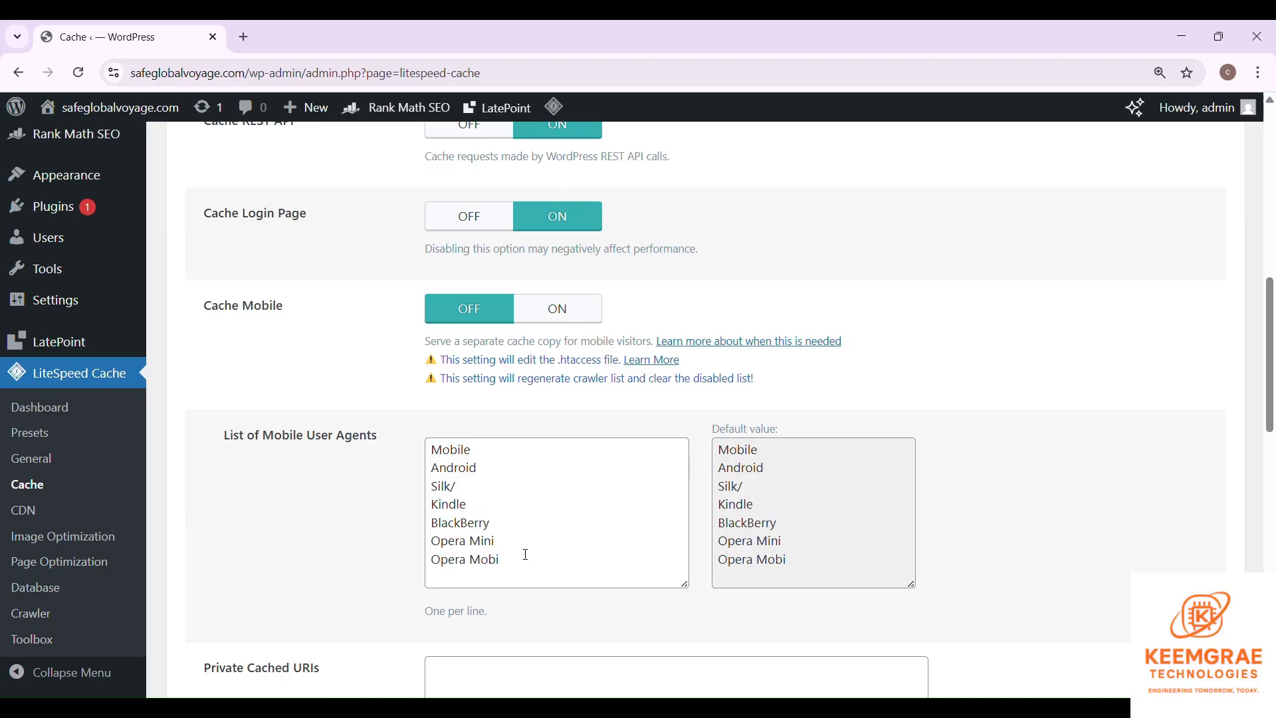
click(616, 561)
scroll(716, 513, down, 2)
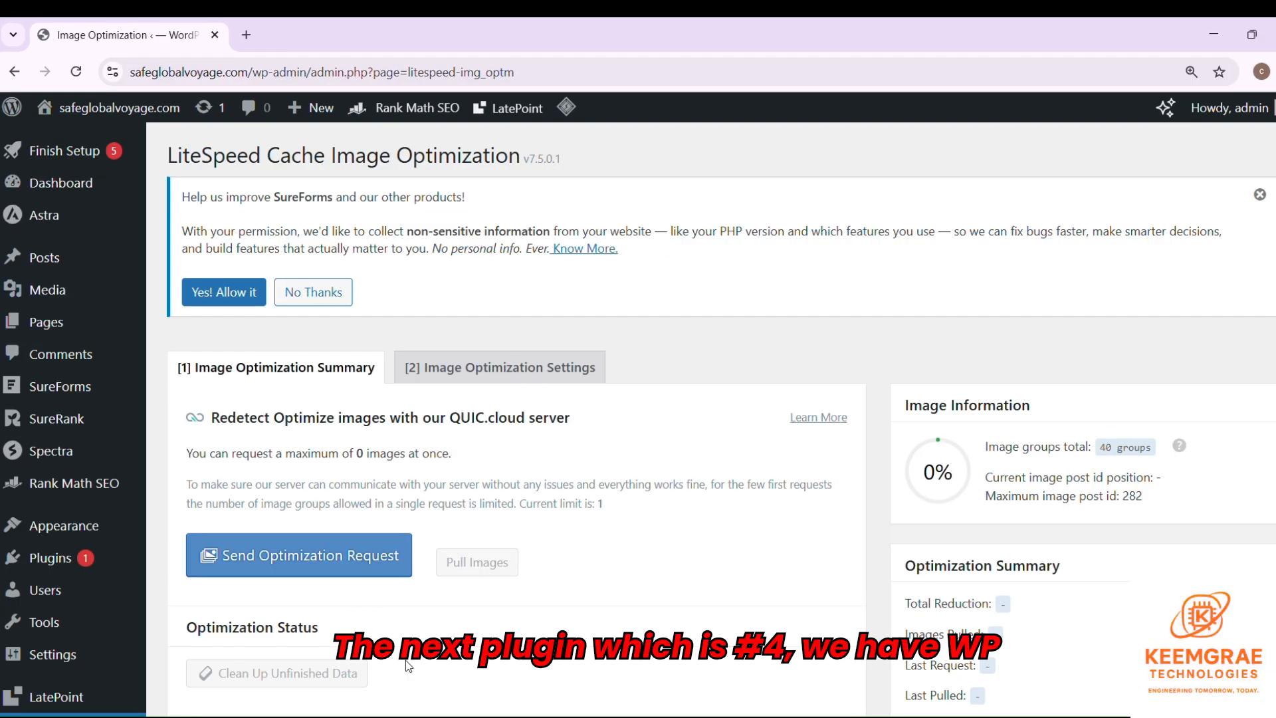
click(182, 588)
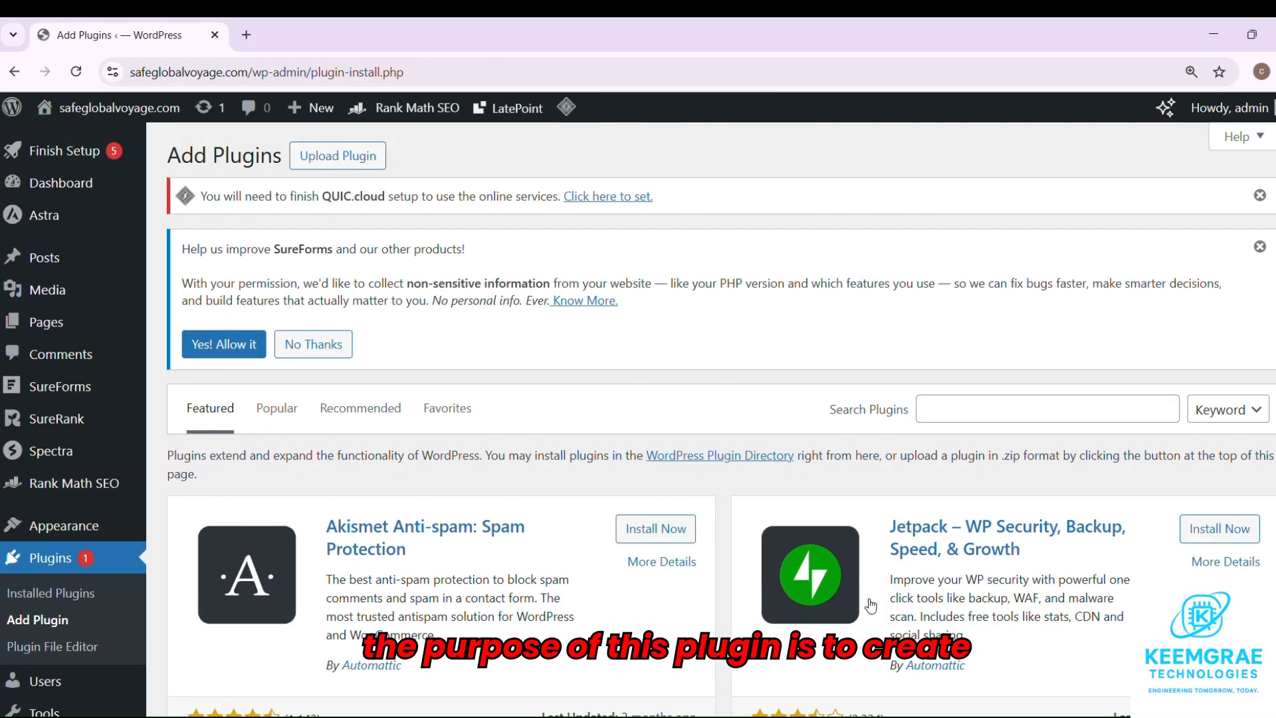
- Search 'wp super cache speed', then install and activate WP Super Cache
click(1085, 418)
text(wp s)
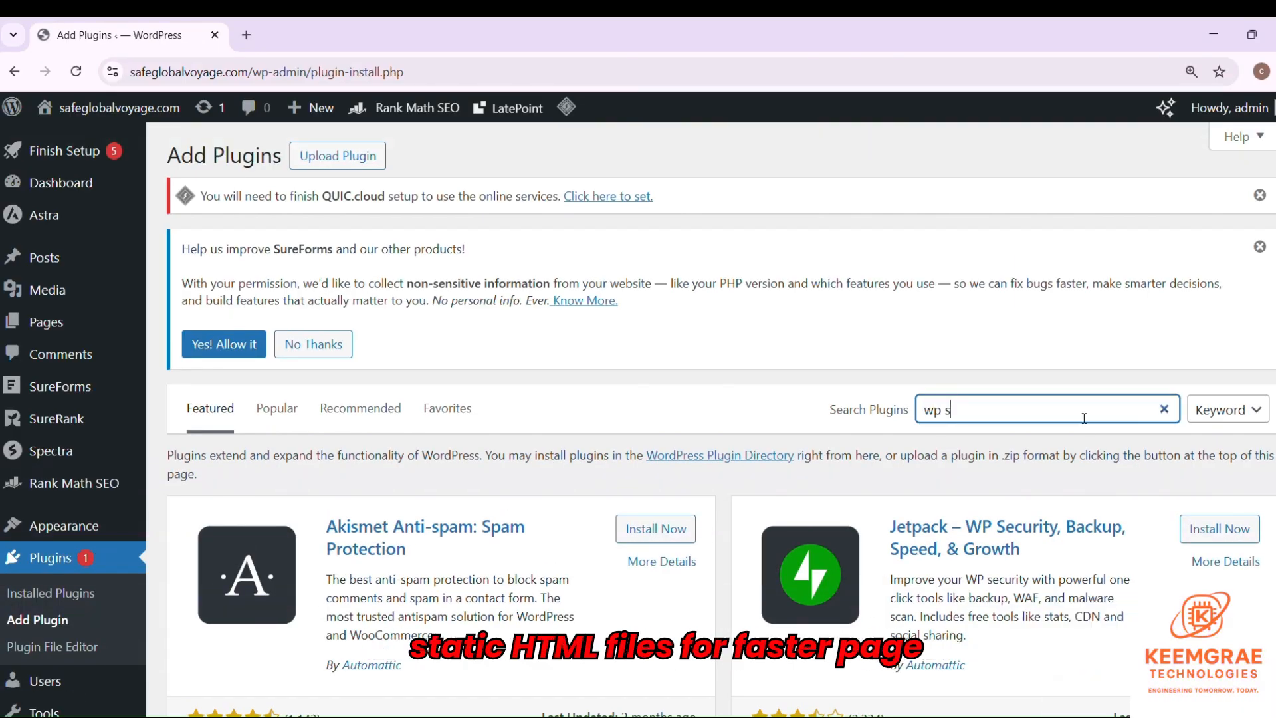
text(uper cache speed)
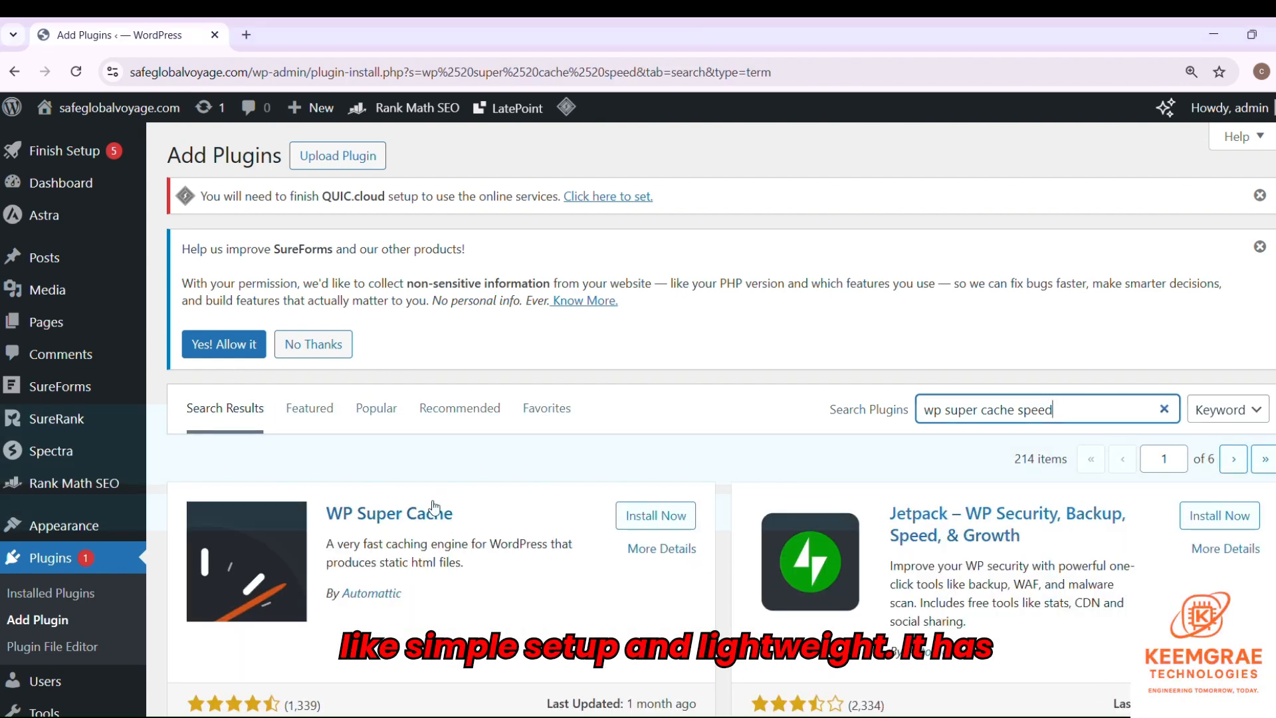
click(675, 519)
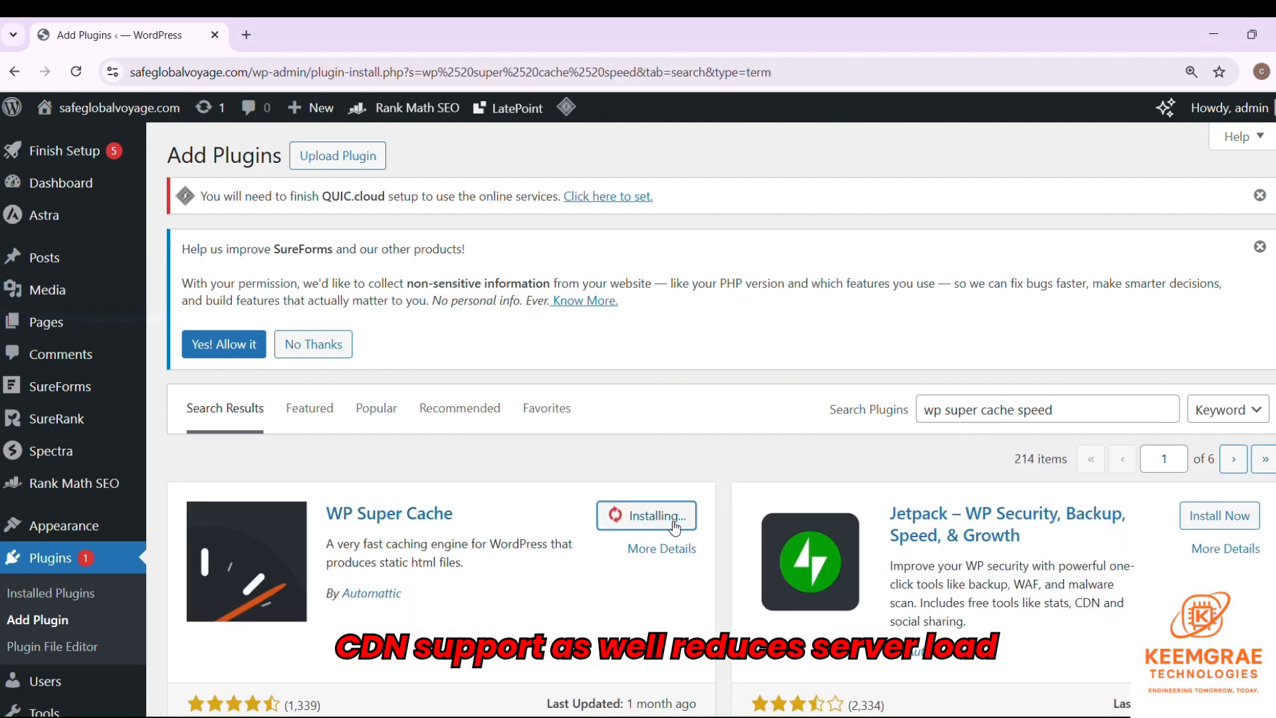
click(660, 521)
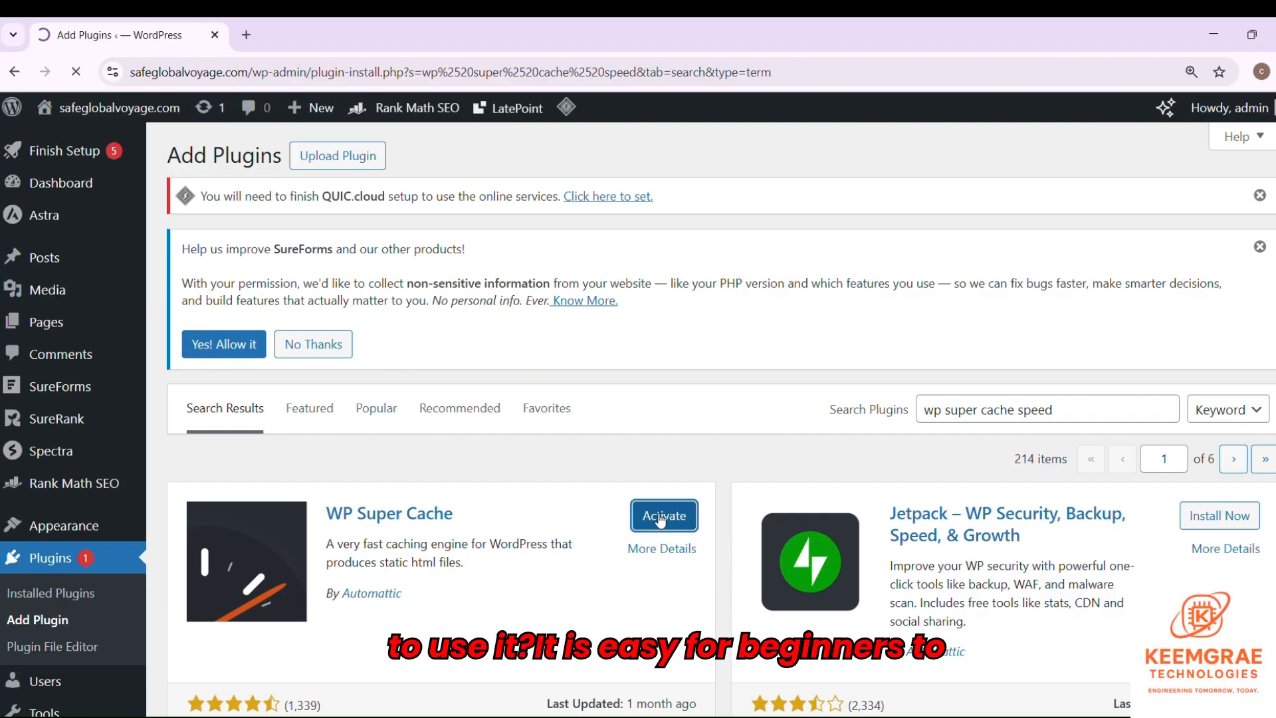
- Open WP Super Cache's settings page and zoom out to see more options
scroll(433, 426, down, 5)
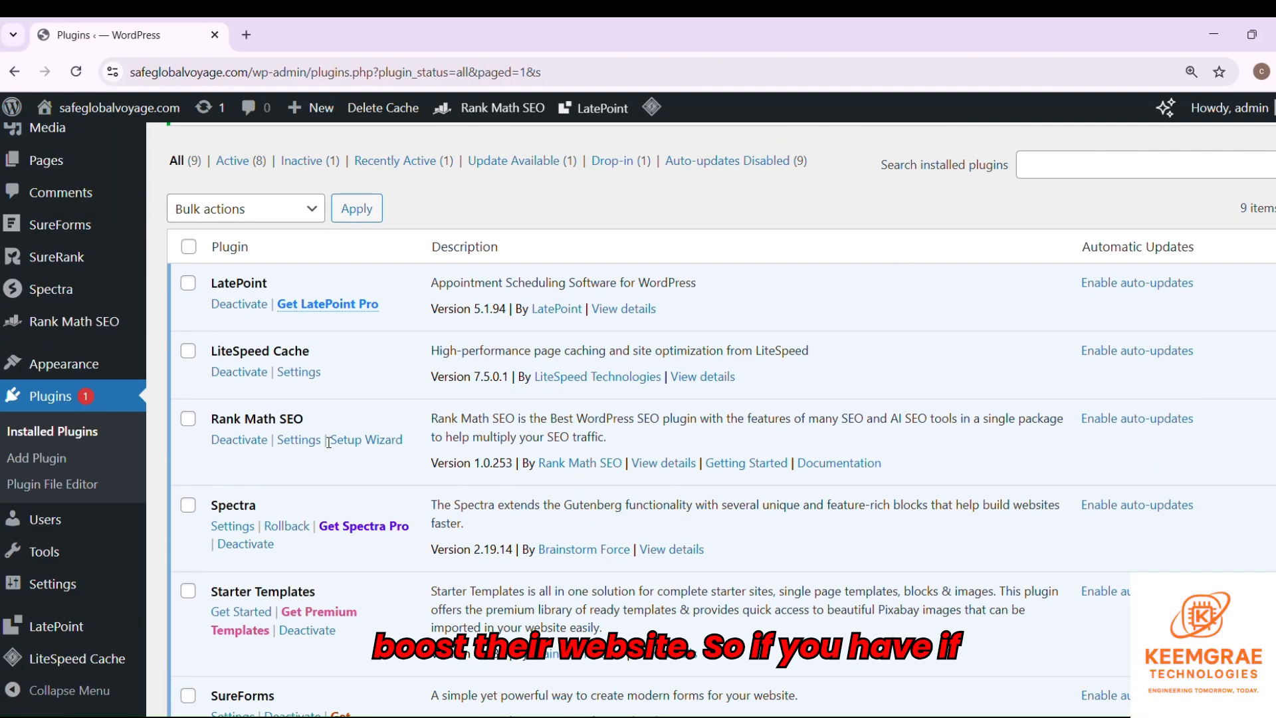
scroll(328, 443, down, 8)
click(250, 412)
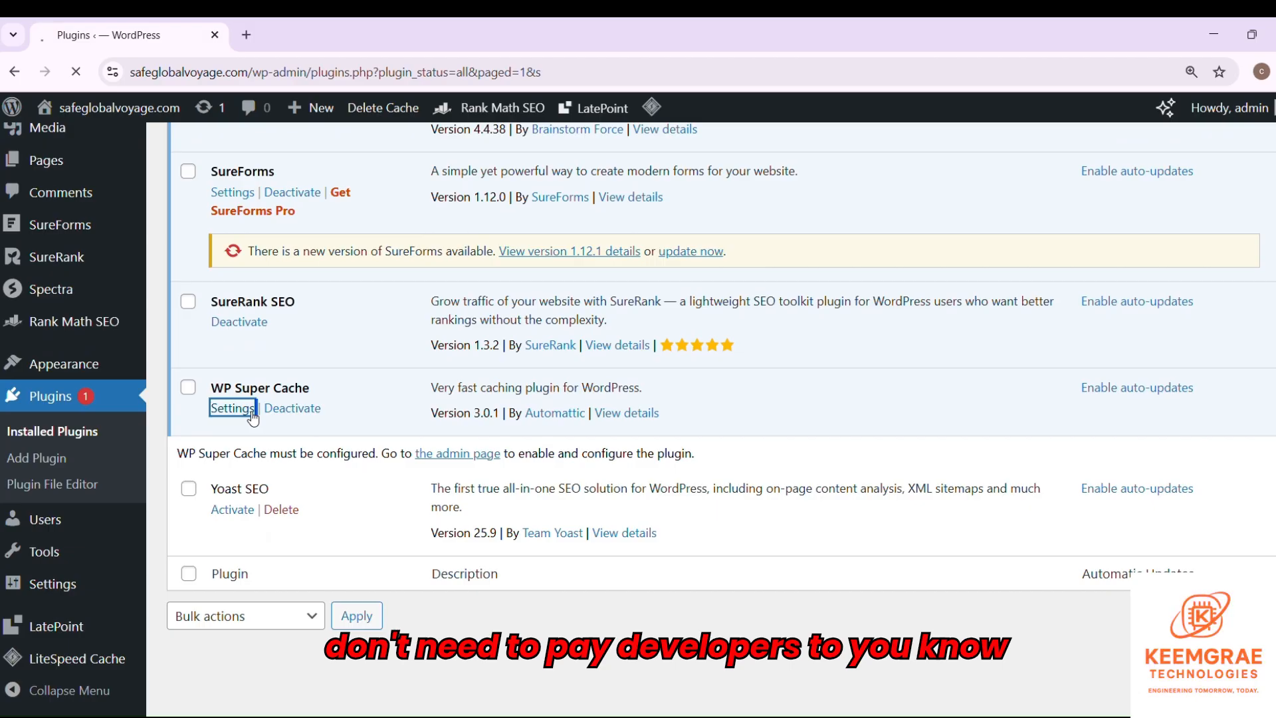
scroll(505, 470, down, 2)
key(ctrl+minus)
key(ctrl+minus)
key(ctrl+minus)
- Select Caching On and save it with Update Status
scroll(371, 512, down, 2)
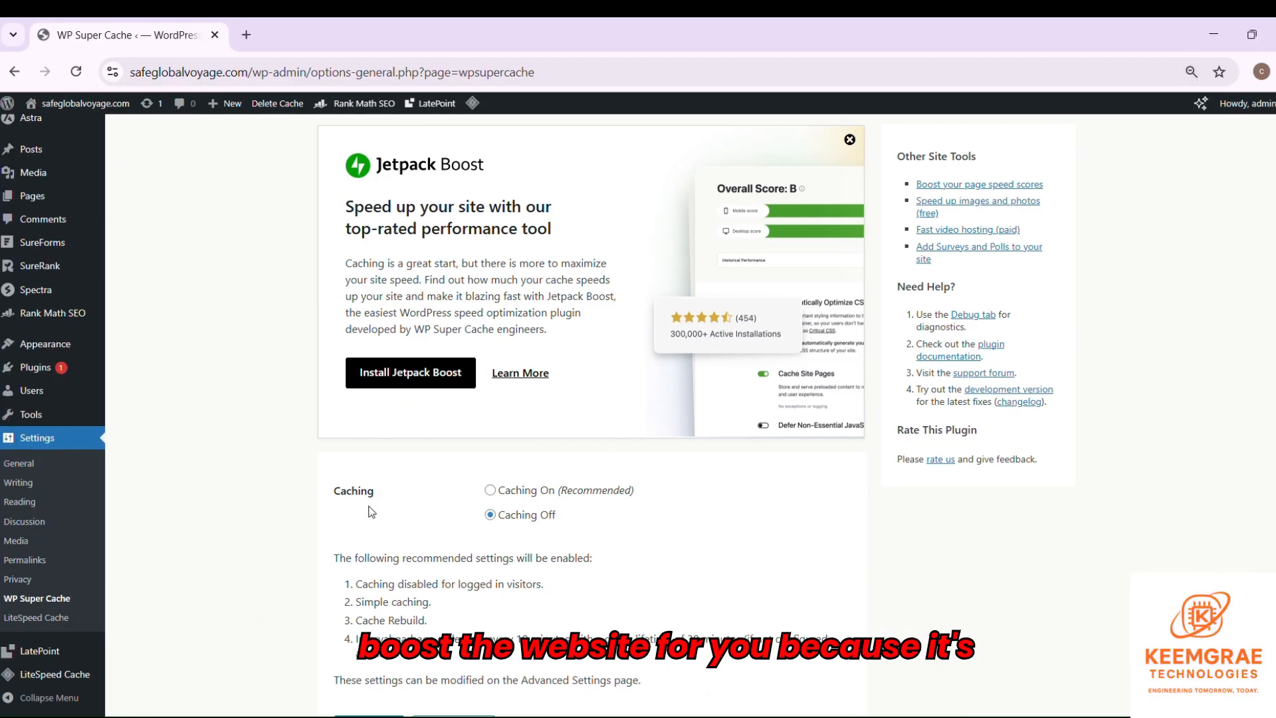
click(490, 490)
scroll(532, 492, down, 2)
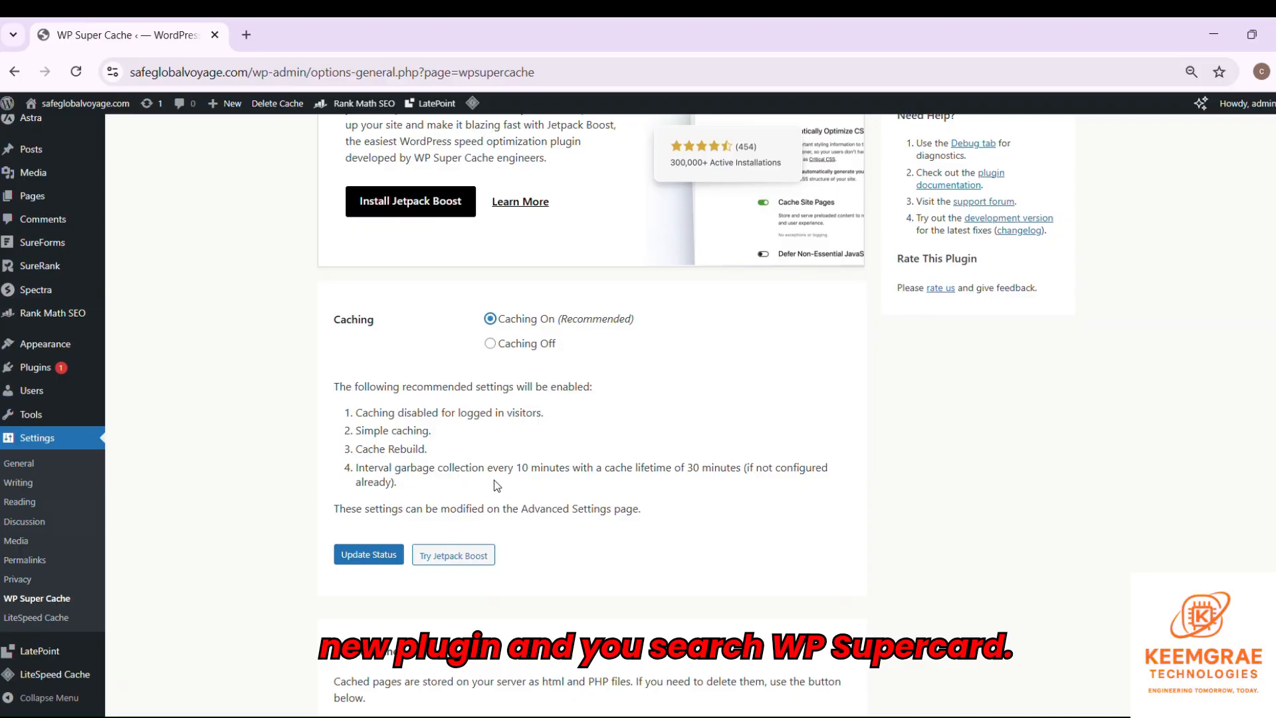
click(369, 555)
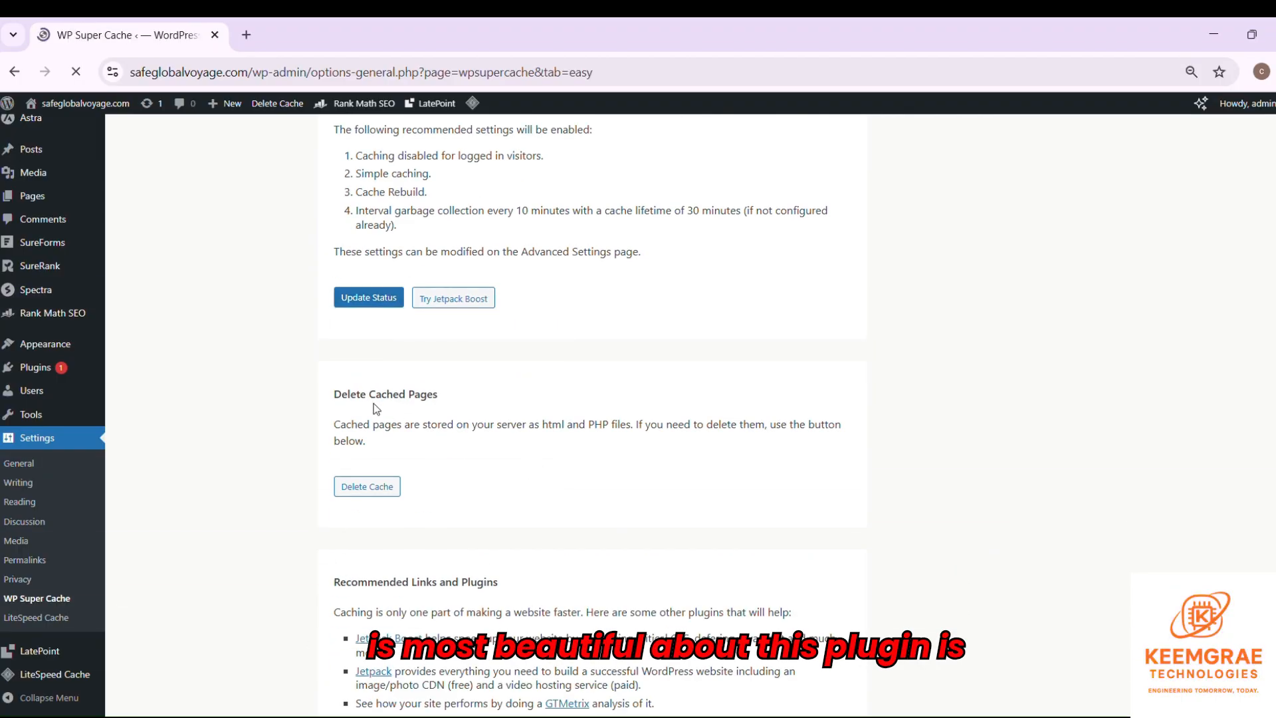
scroll(422, 464, down, 5)
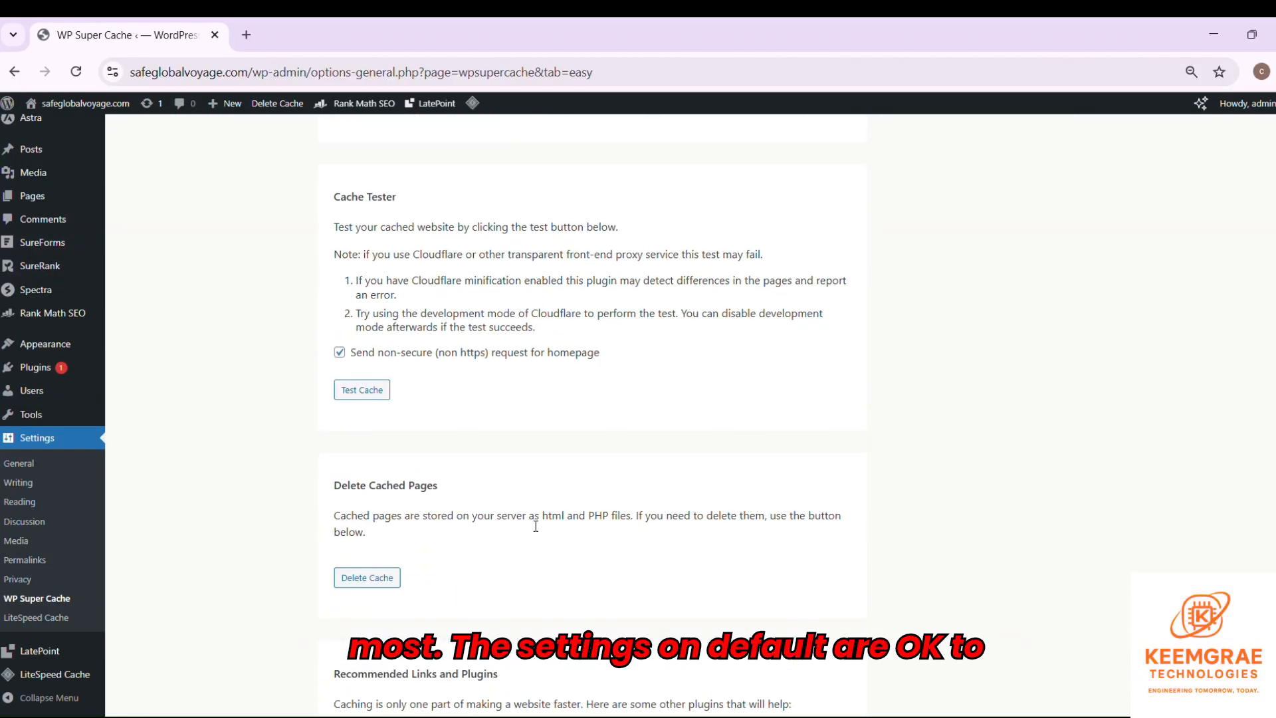
scroll(455, 597, down, 5)
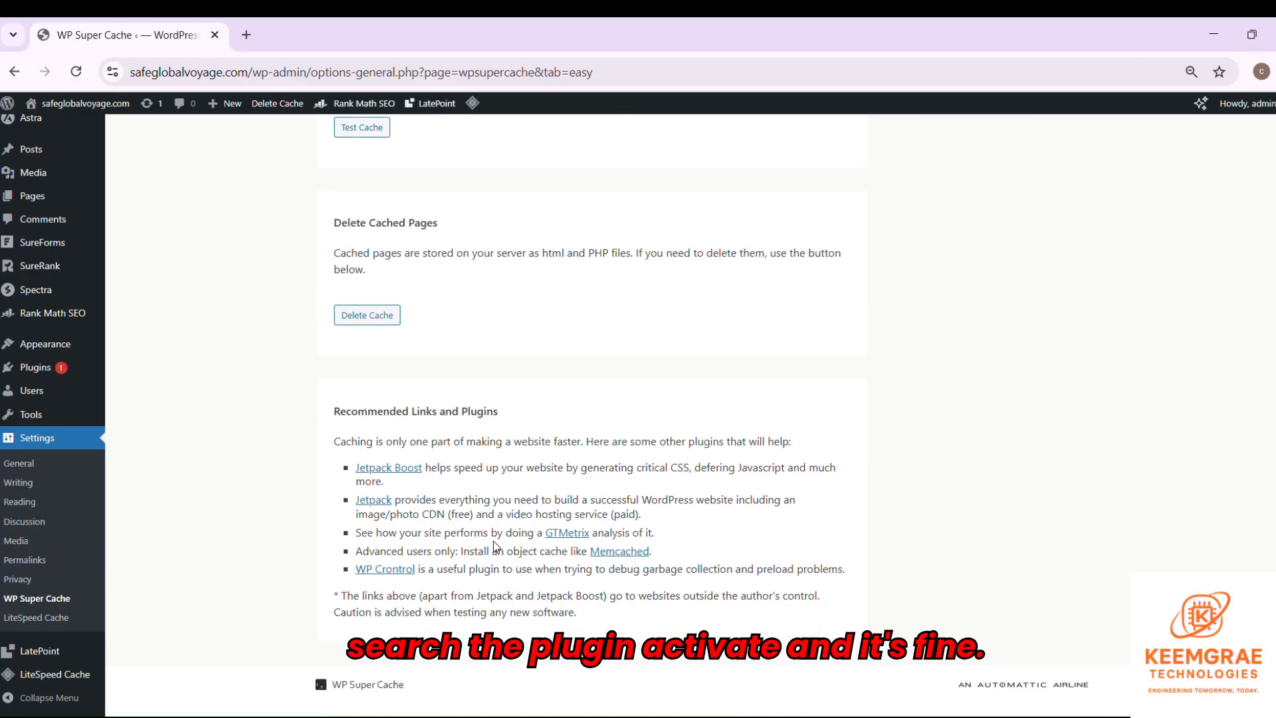
scroll(276, 396, up, 15)
- Review WP Super Cache's Advanced settings tab
click(424, 494)
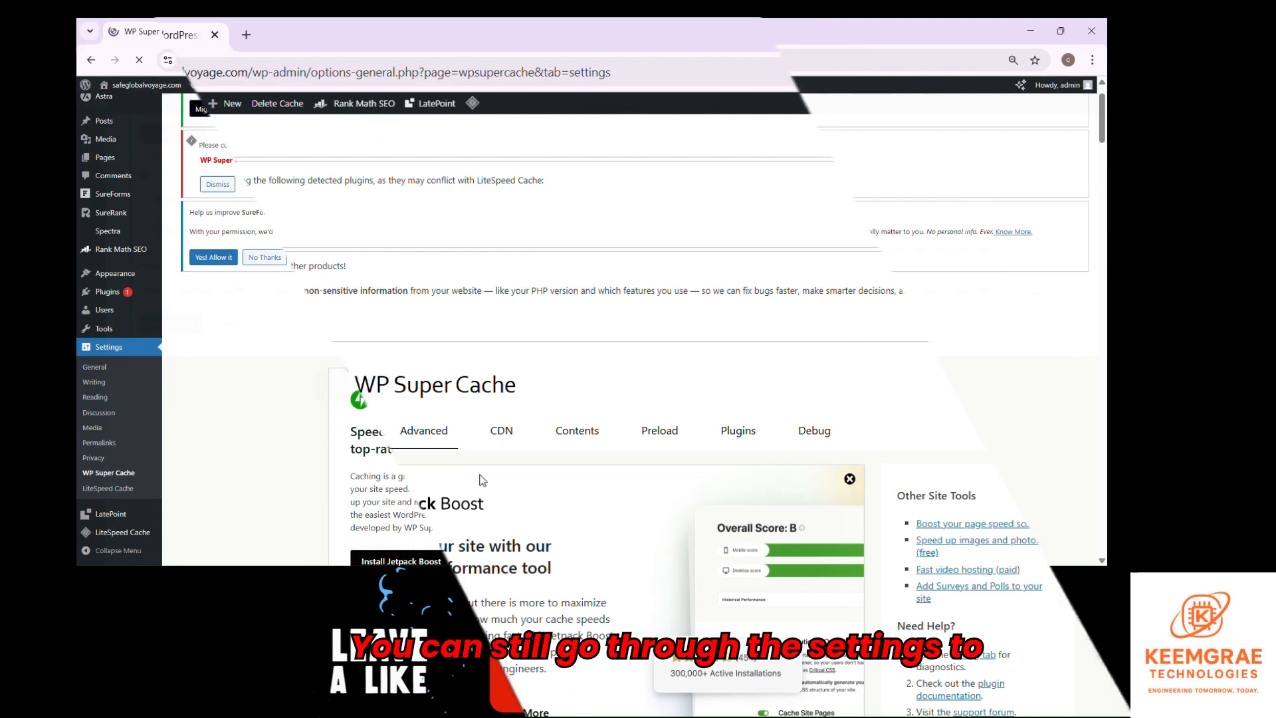
scroll(583, 600, down, 5)
scroll(547, 489, up, 10)
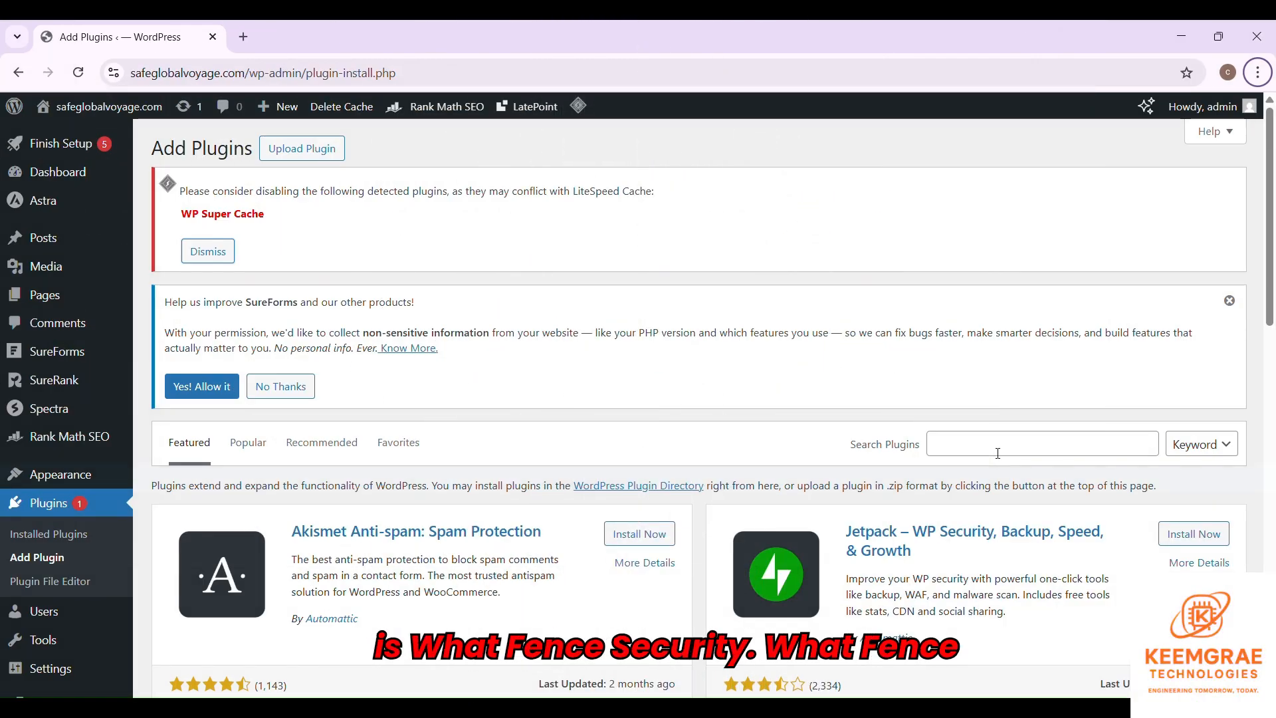
- Search 'wordfence', install and activate Wordfence Security, and request a license from its welcome popup
click(998, 453)
text(wor)
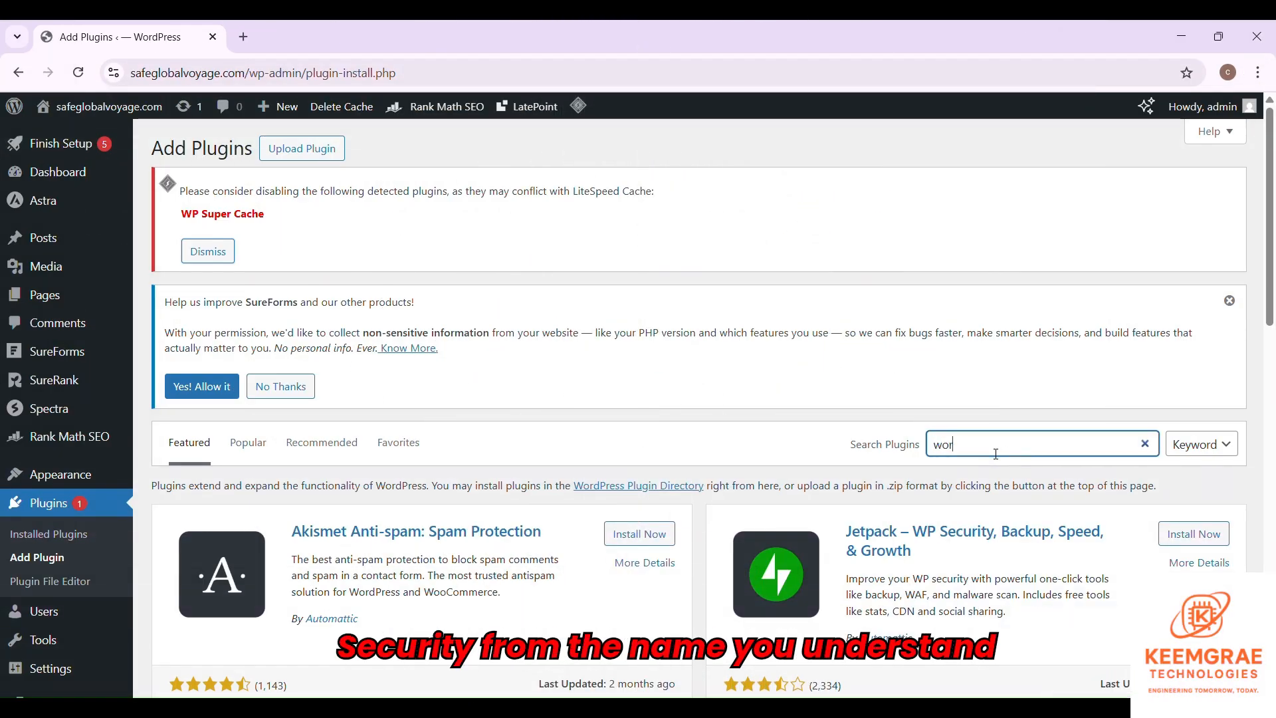
text(dfence)
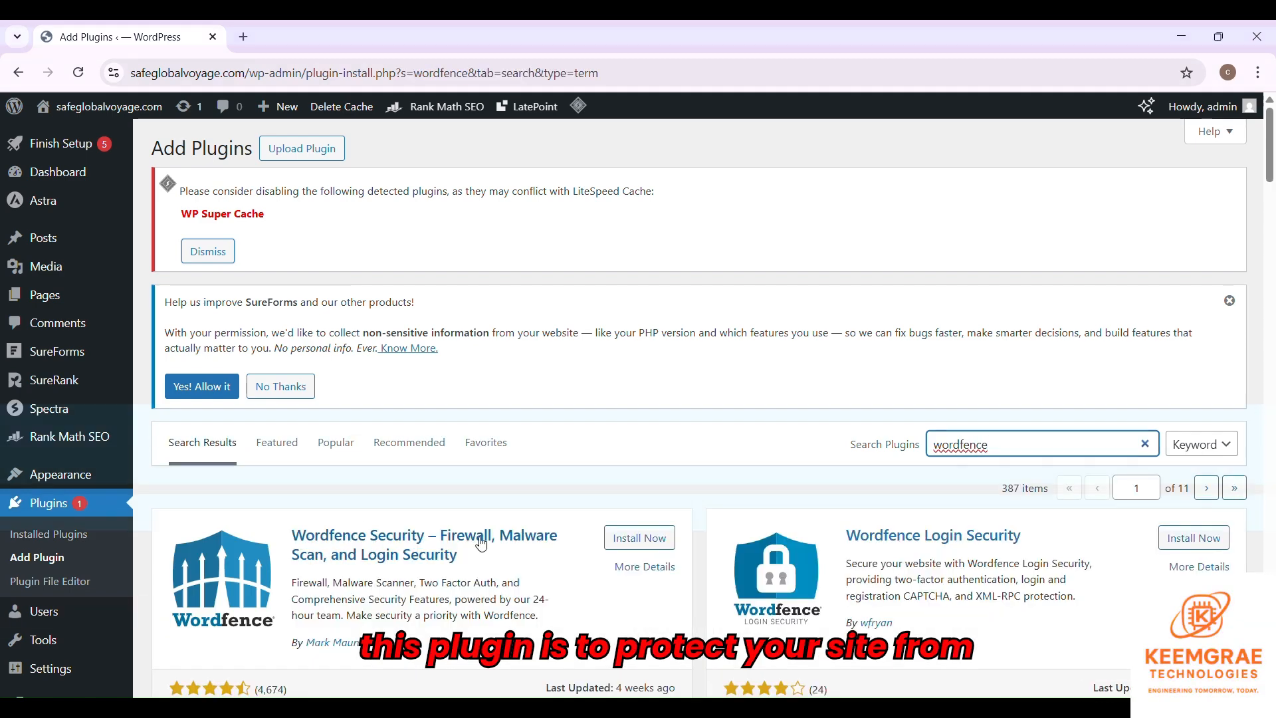
click(632, 538)
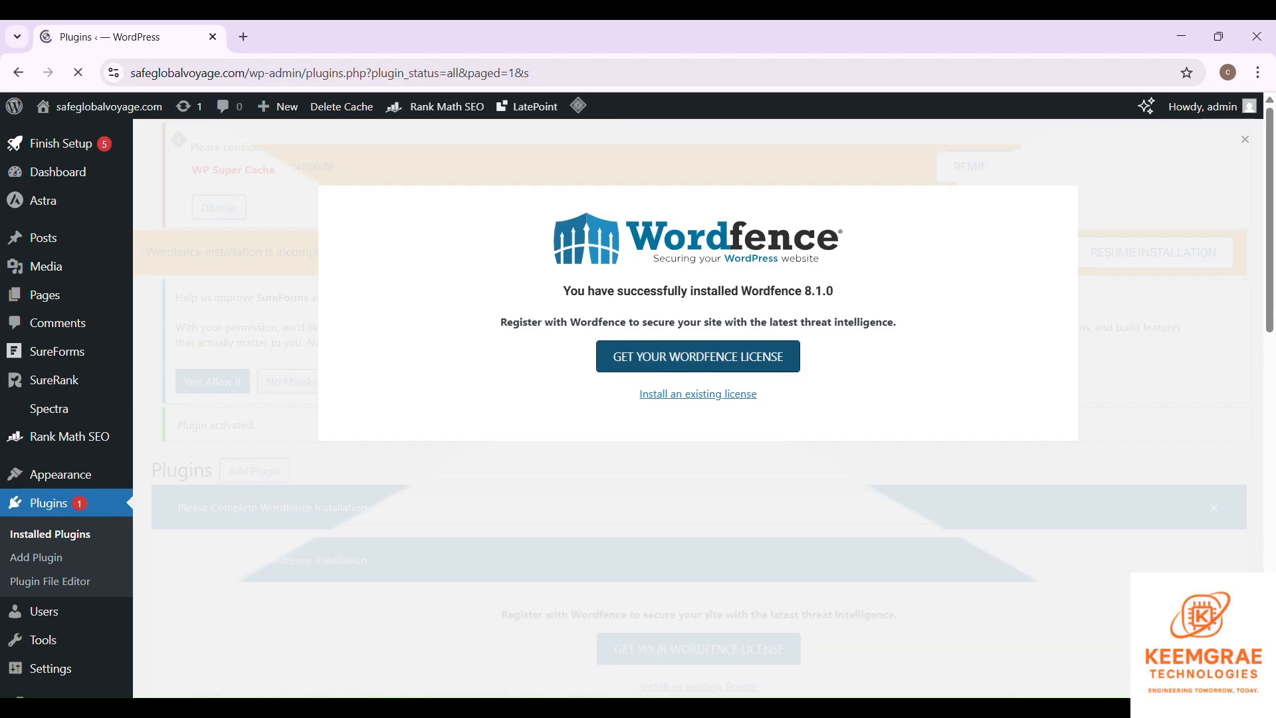
scroll(712, 384, down, 3)
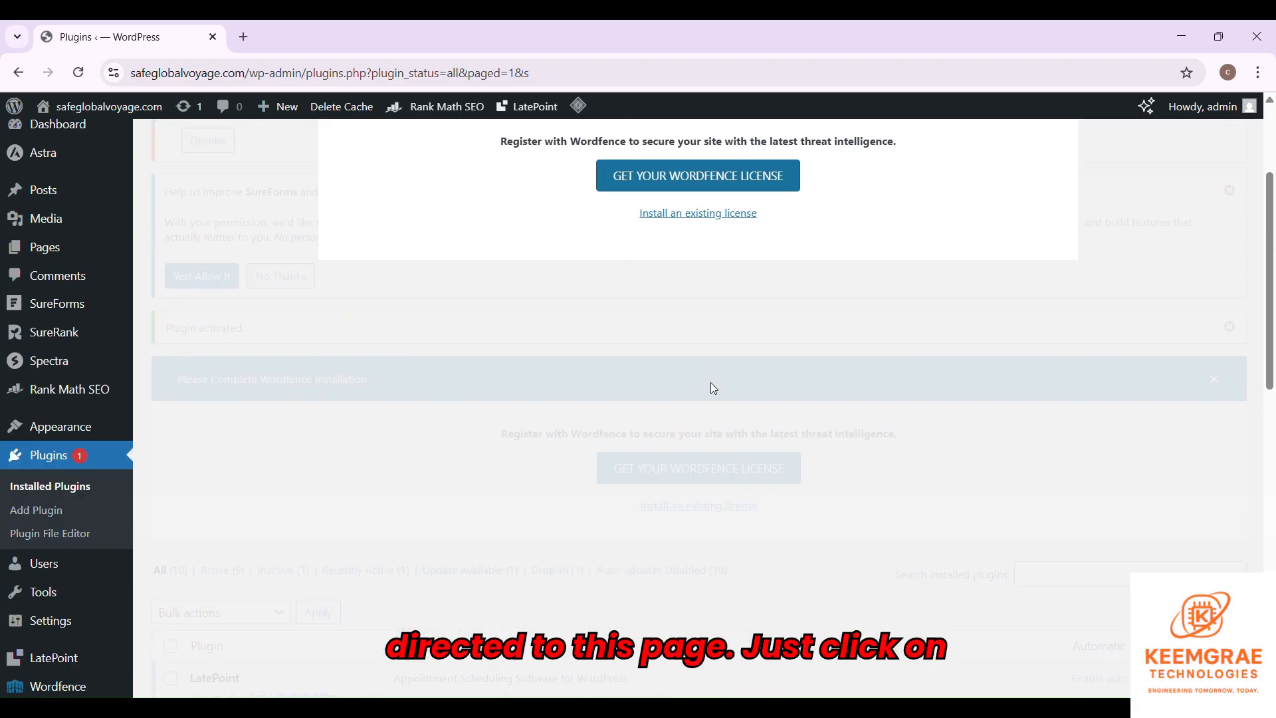
scroll(692, 372, up, 3)
click(672, 359)
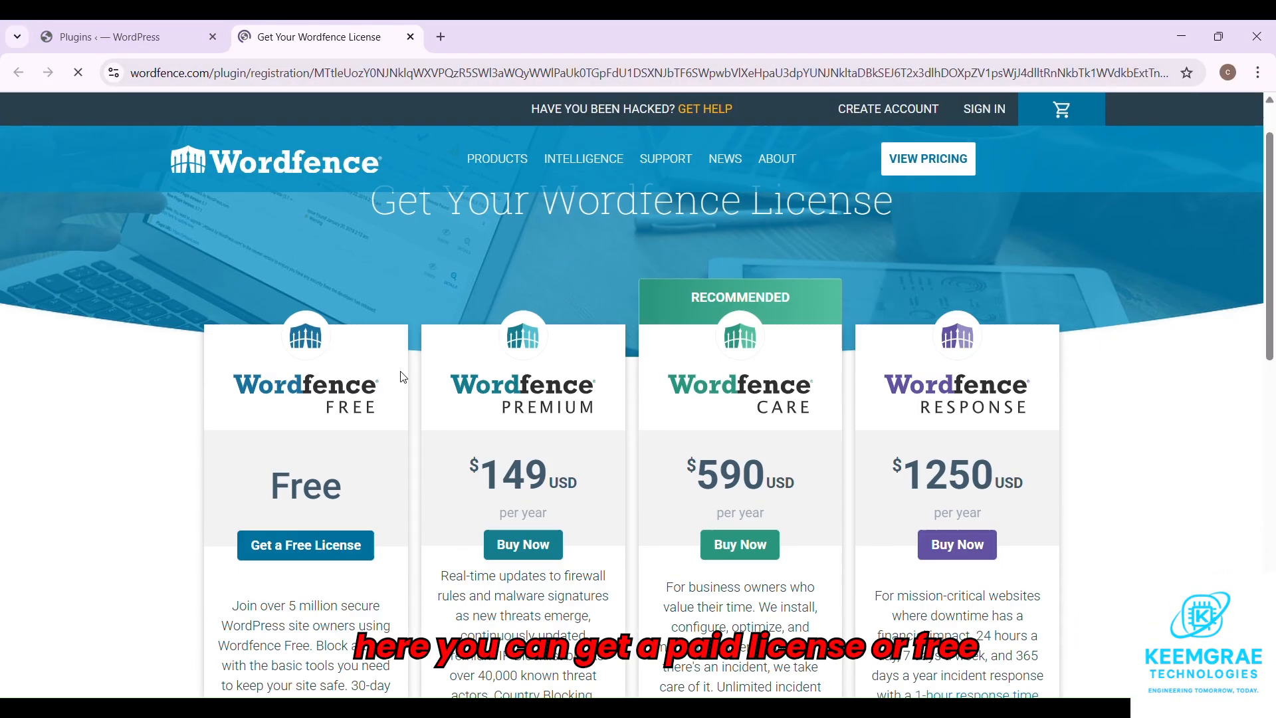
- Choose the free Wordfence license and accept its 30-day protection delay
scroll(403, 377, down, 3)
click(289, 370)
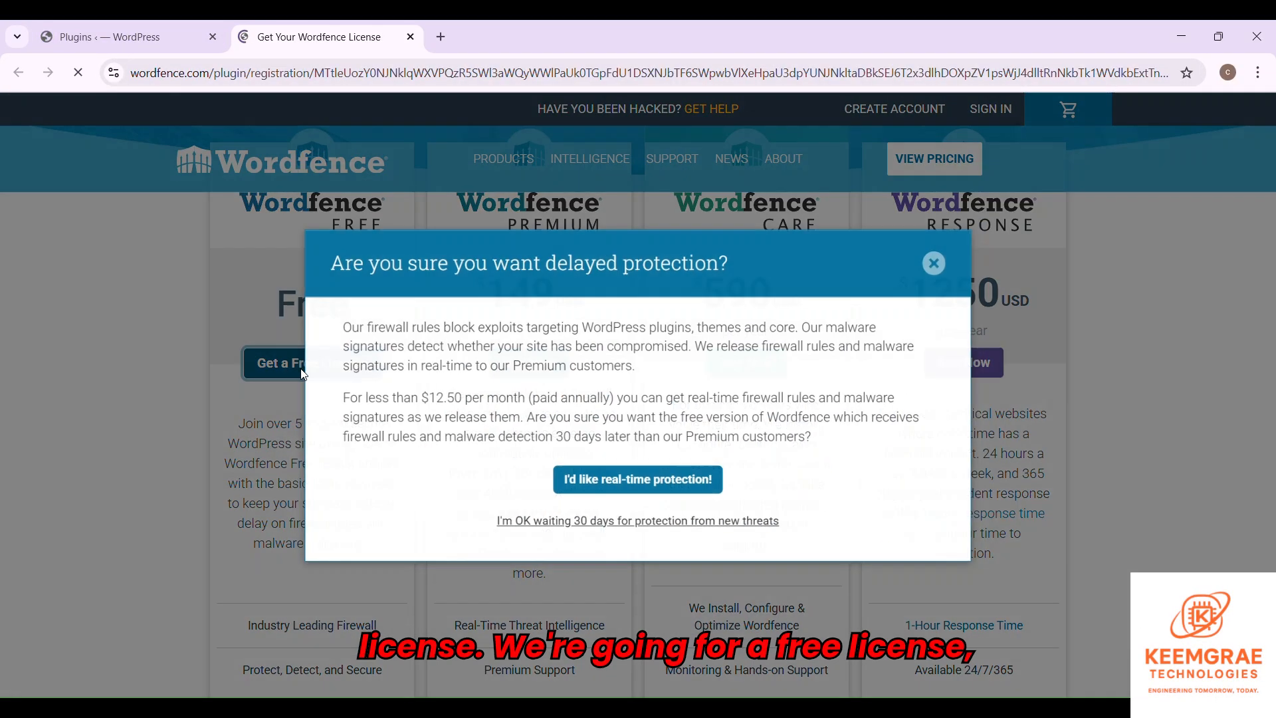
click(642, 520)
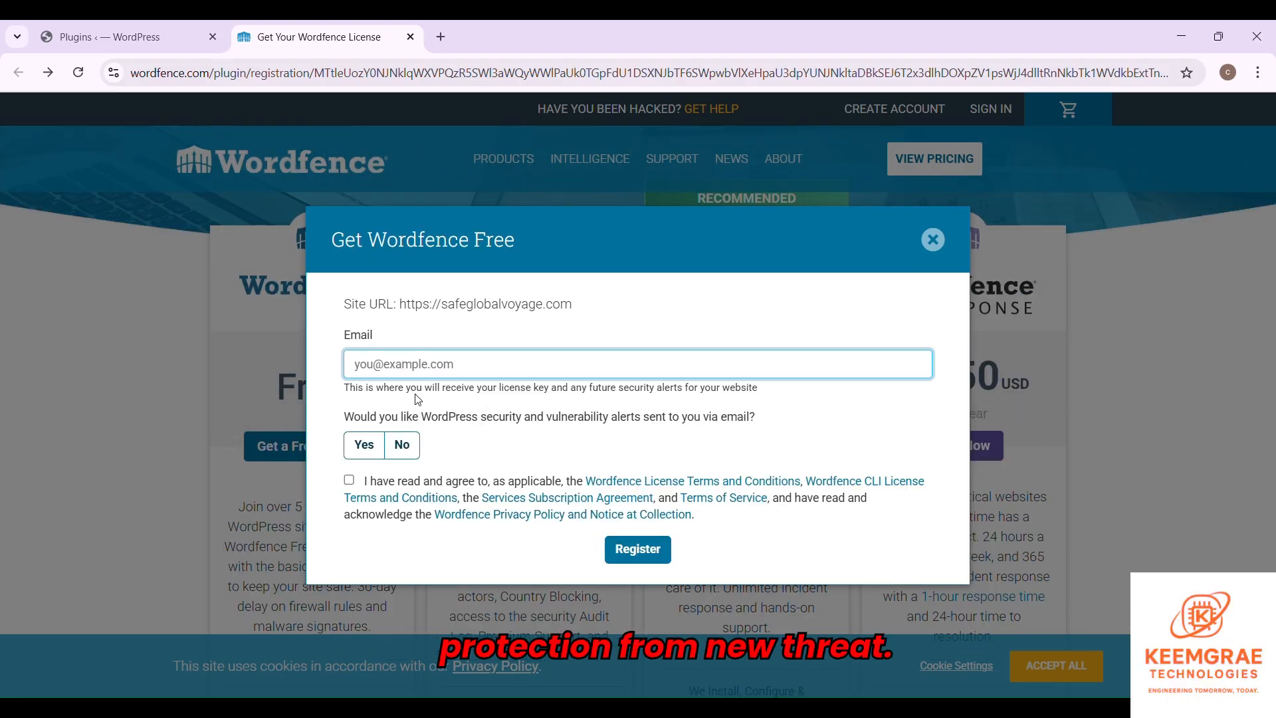
- Fill in the contact e-mail, opt in to alerts, accept the terms and register
click(422, 376)
click(479, 469)
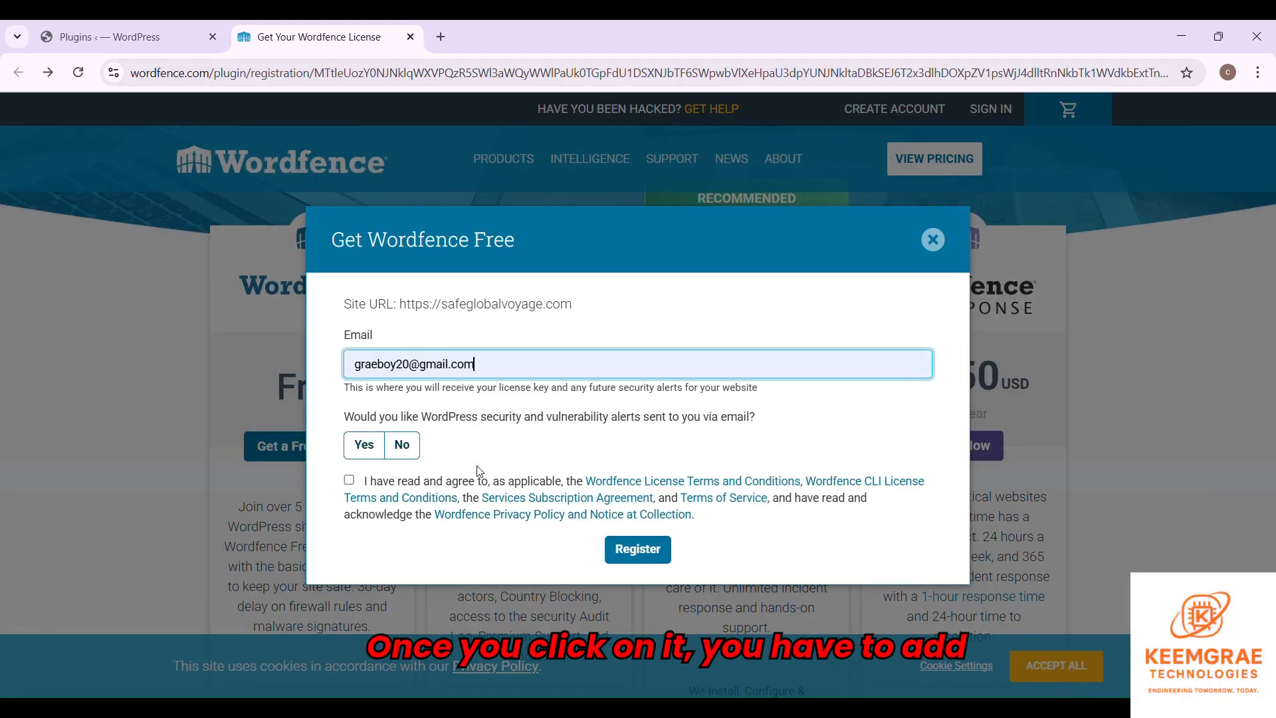
click(363, 444)
click(349, 480)
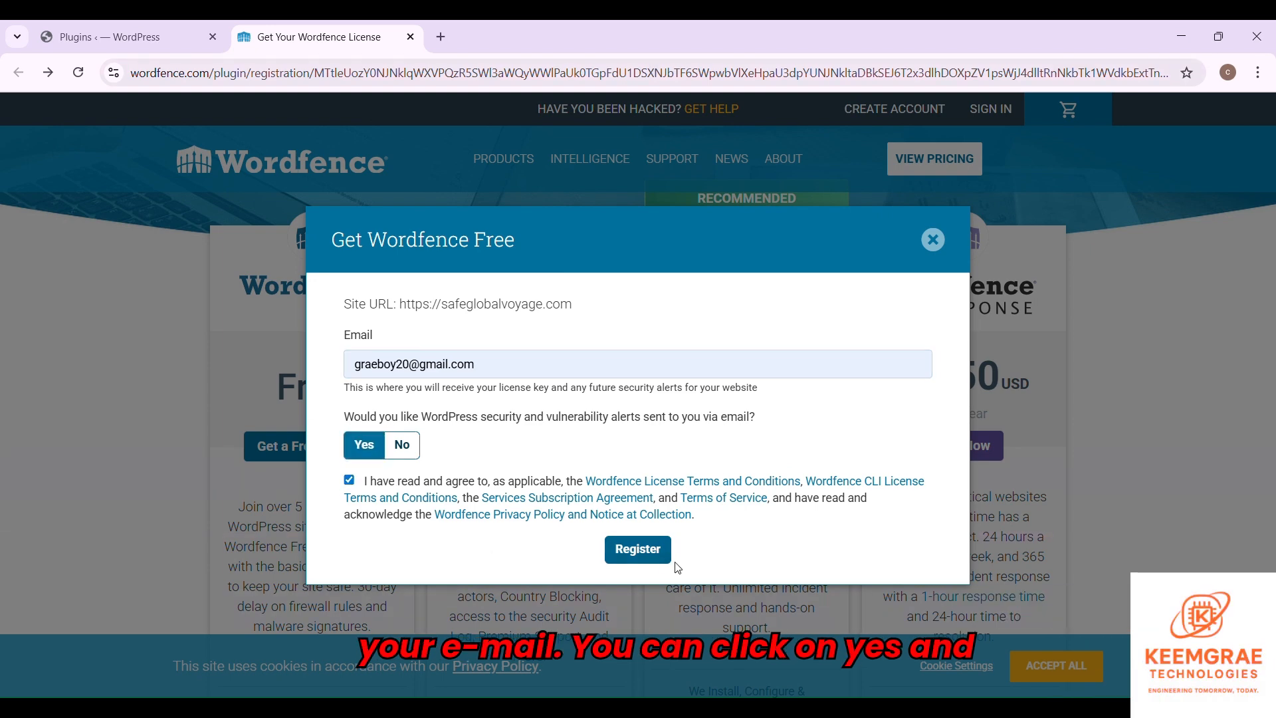
click(649, 555)
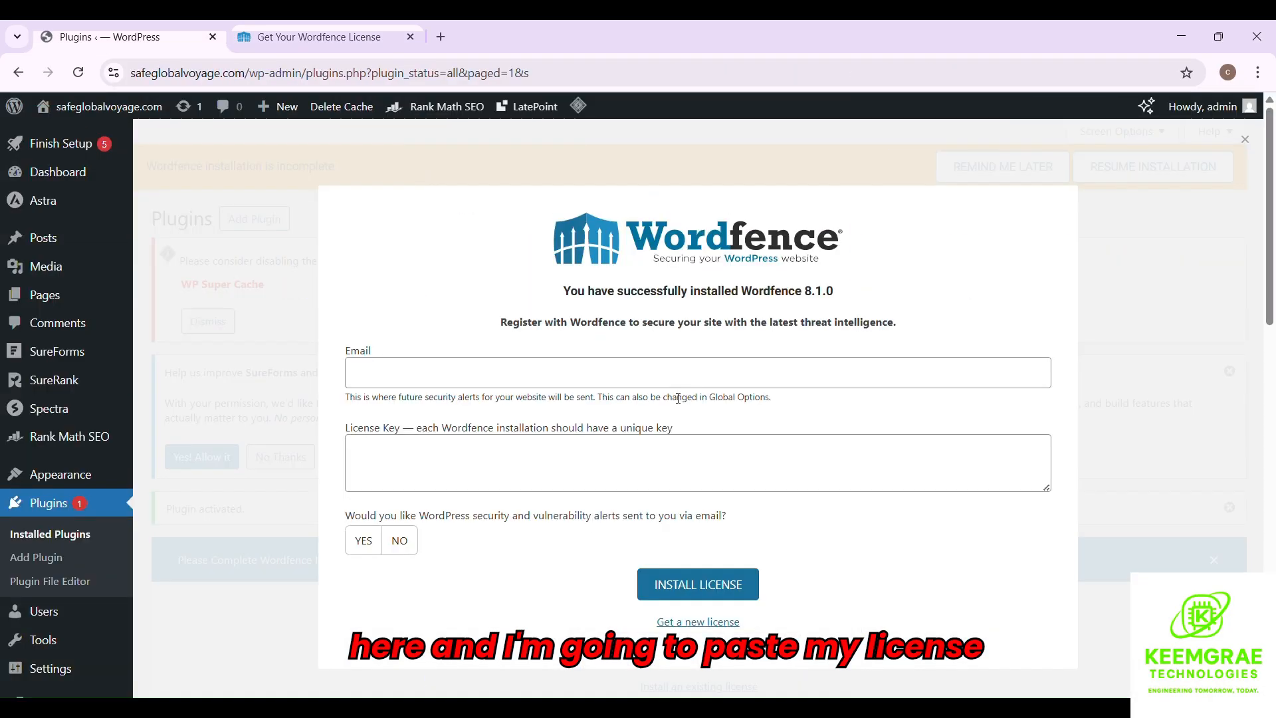
- Enter the contact e-mail, paste the license key, opt in to e-mail alerts and install the license
click(528, 384)
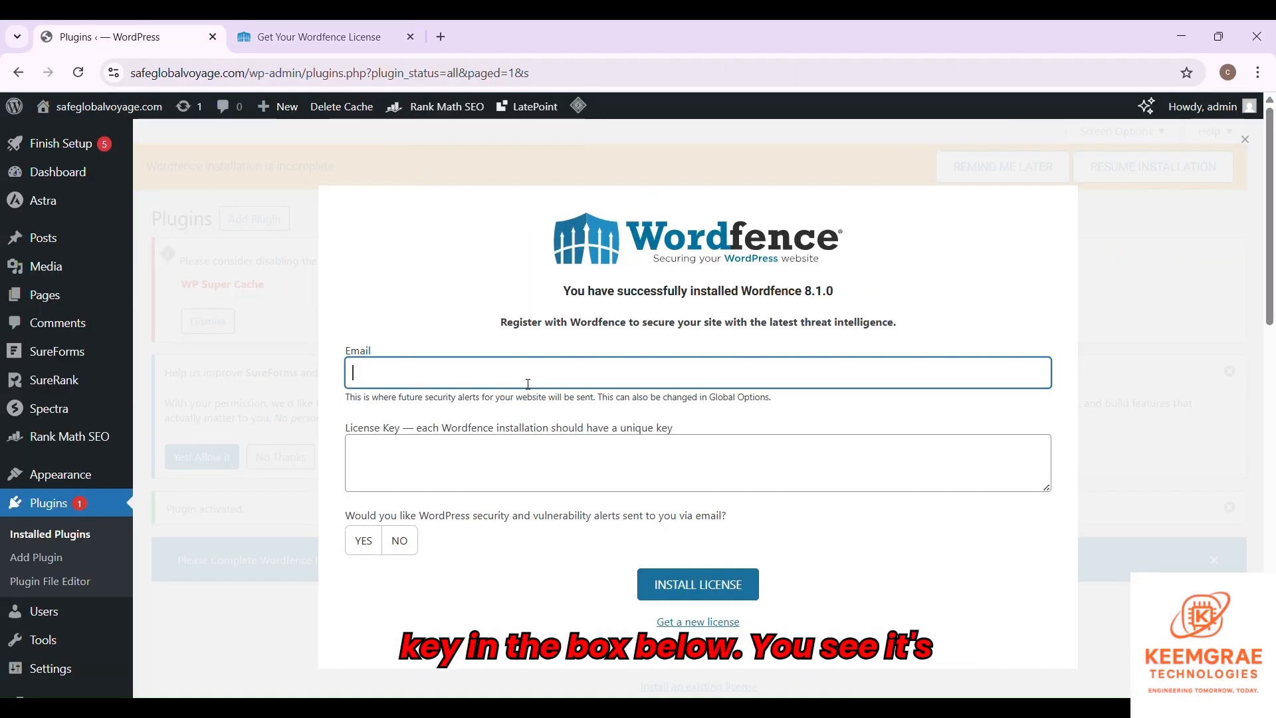
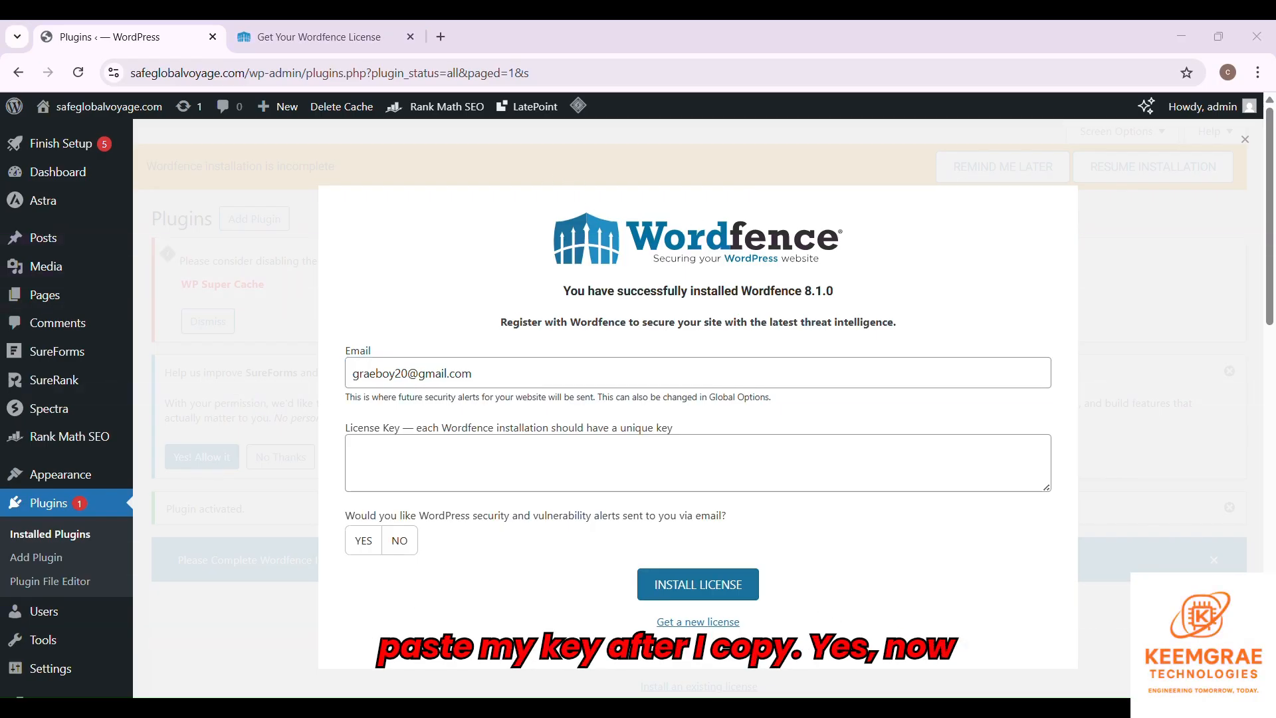
click(452, 466)
key(ctrl+v)
click(371, 544)
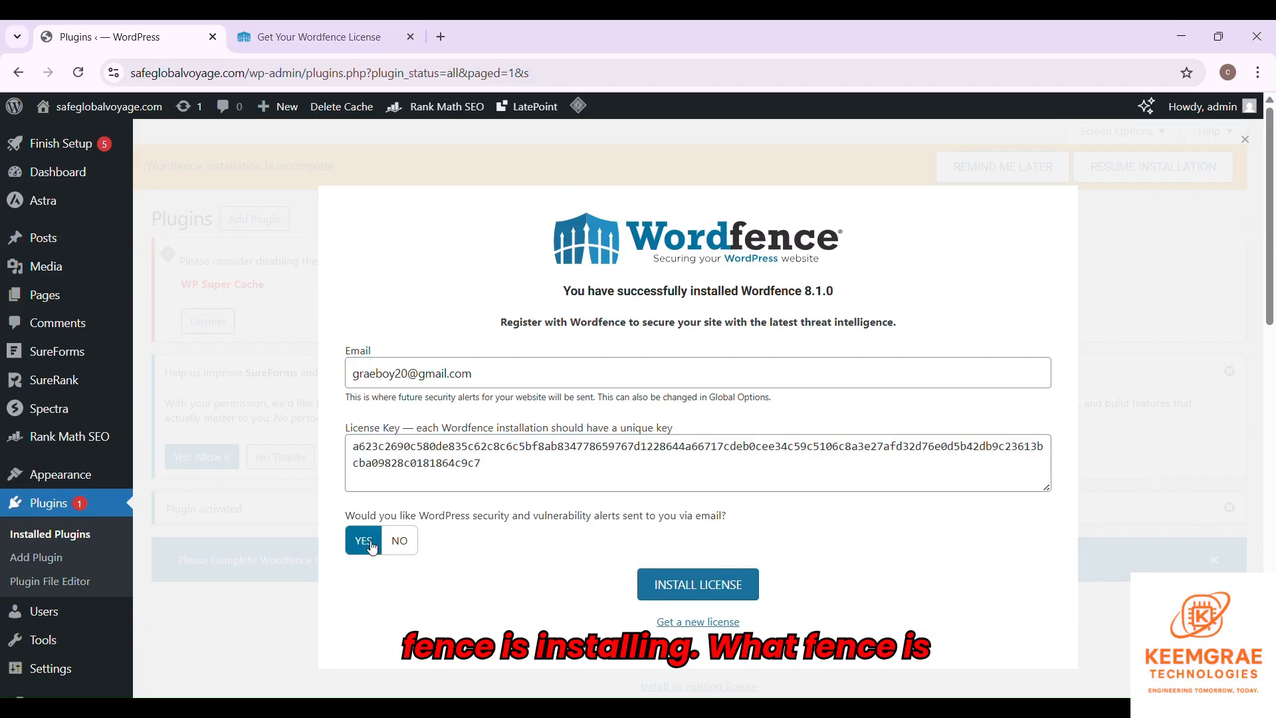
click(707, 589)
key(ctrl+plus)
key(ctrl+plus)
key(ctrl+plus)
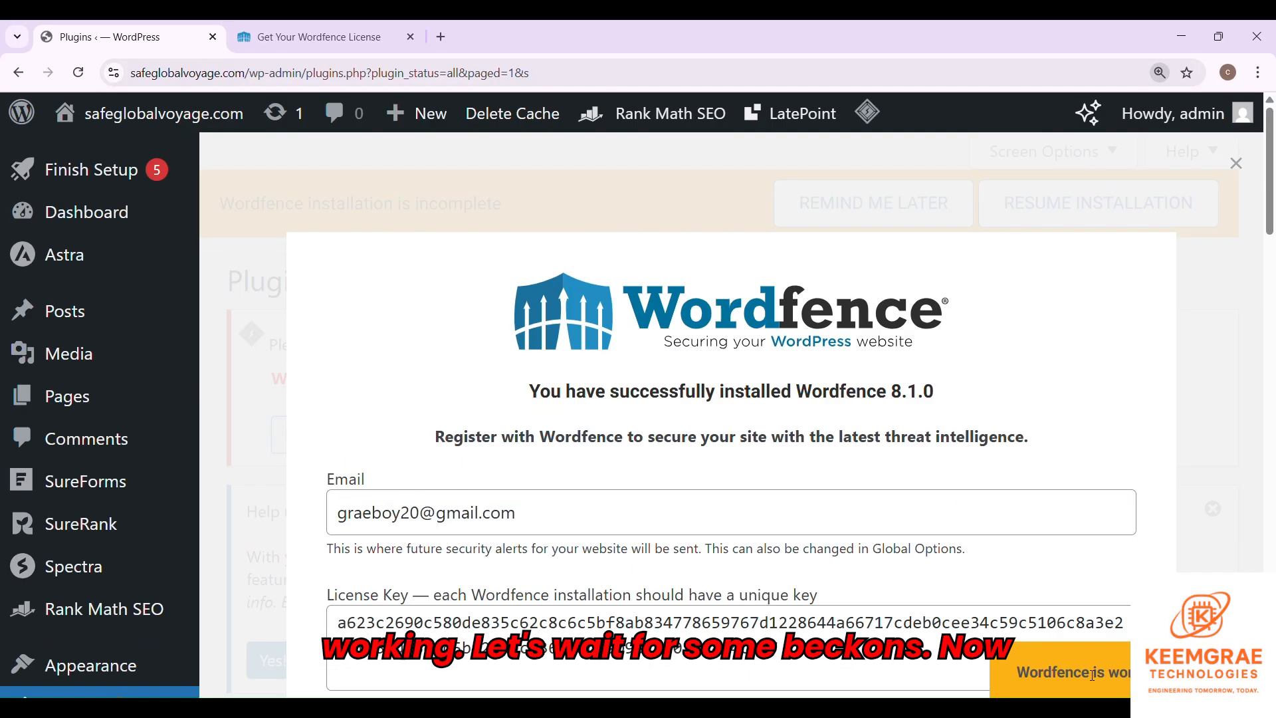
key(ctrl+minus)
key(ctrl+minus)
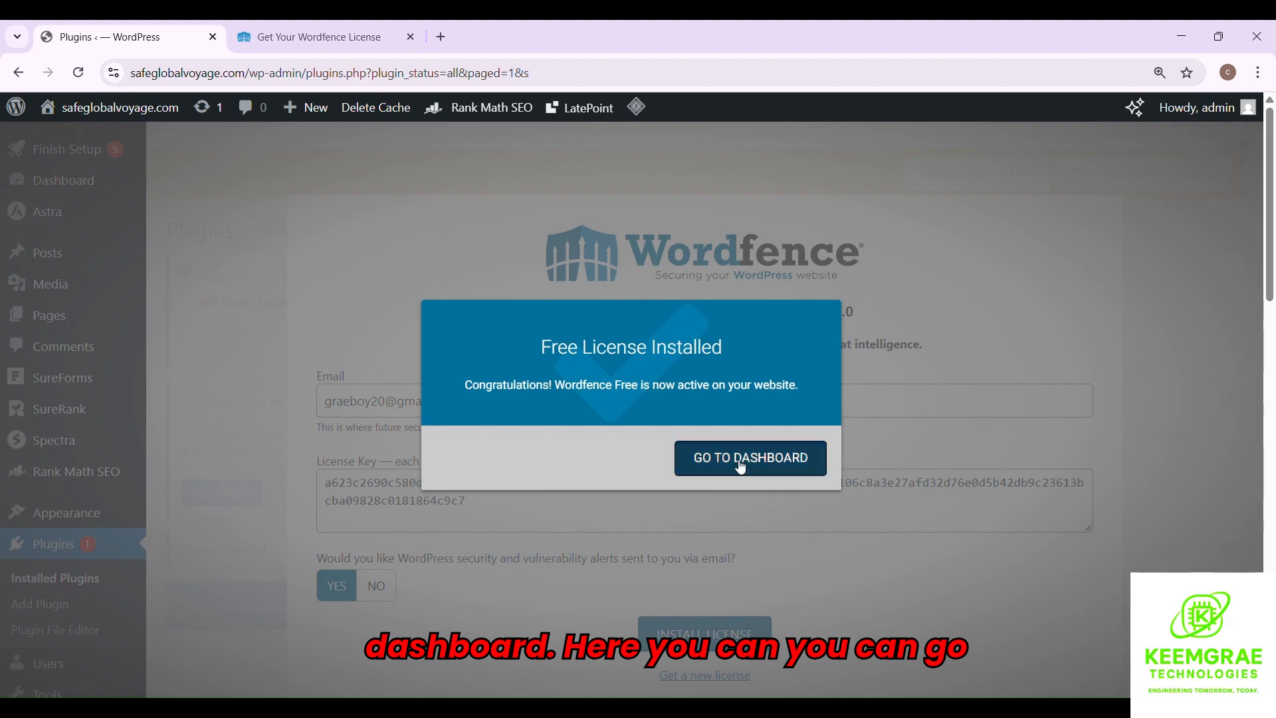
- Go to the Wordfence dashboard, review the SureForms upgrade scan issue, then search 'sucuri security'
click(742, 463)
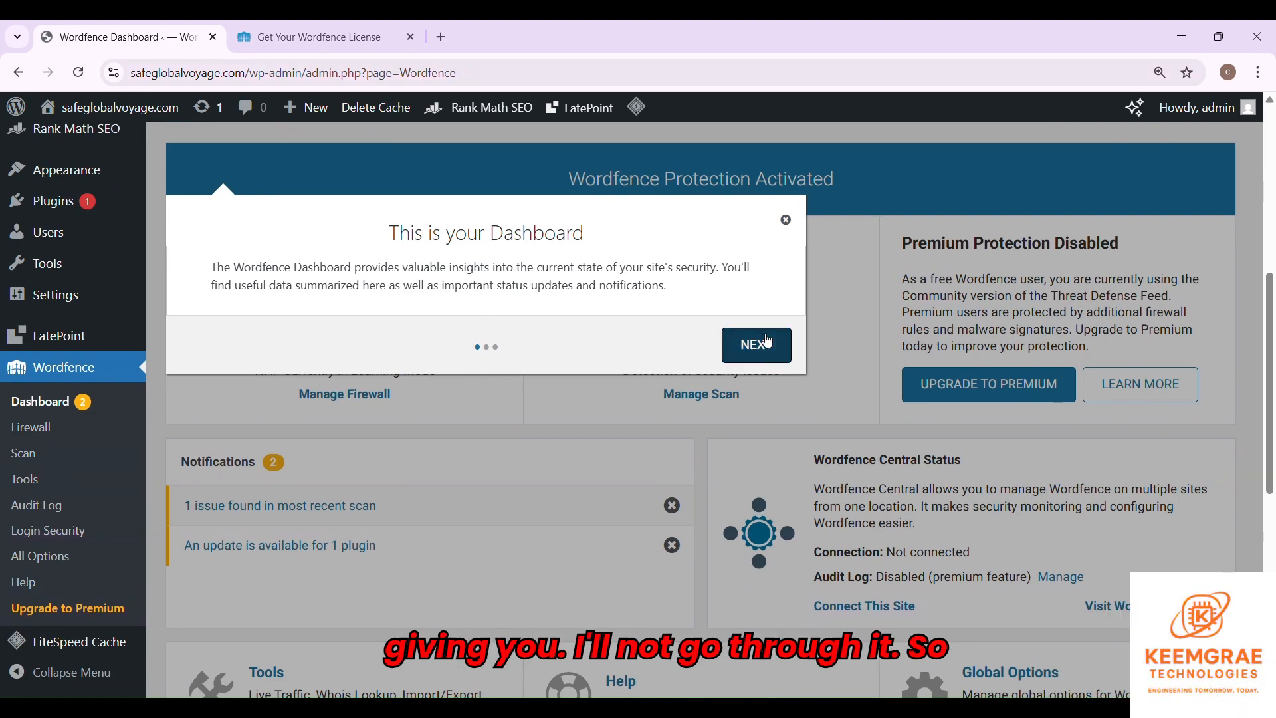
click(760, 344)
click(794, 220)
click(273, 263)
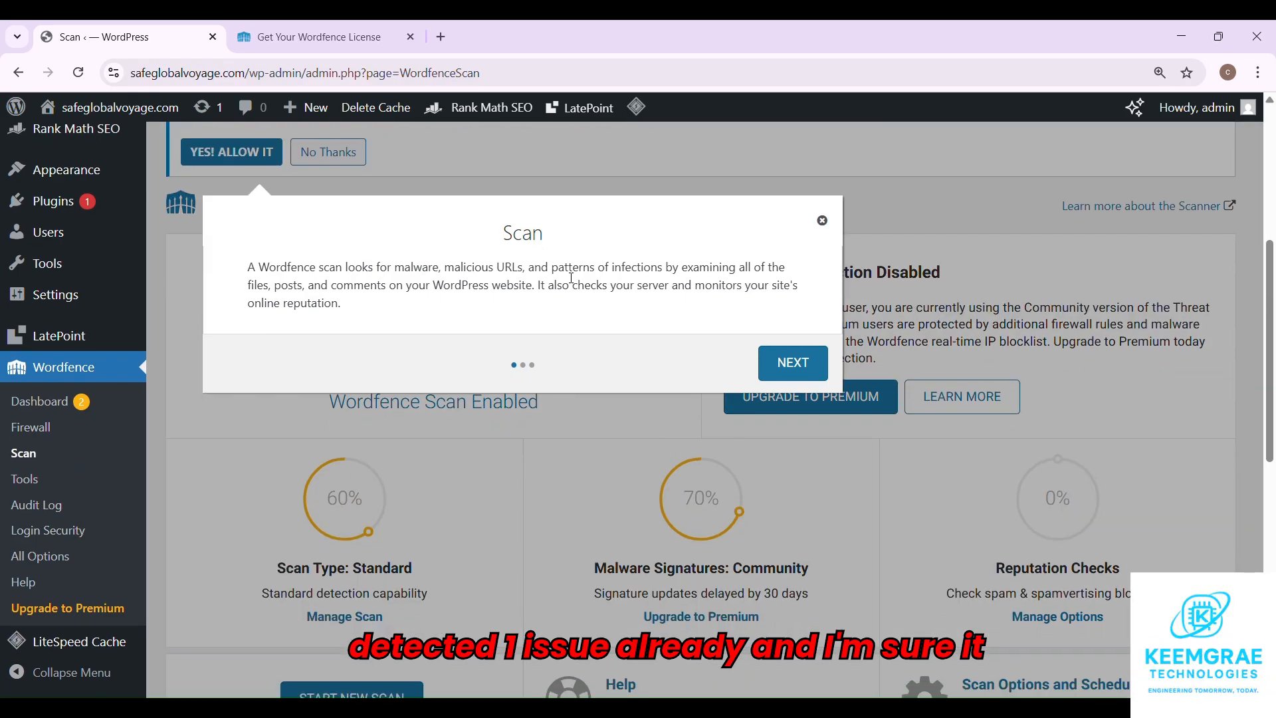
click(793, 362)
scroll(544, 373, down, 10)
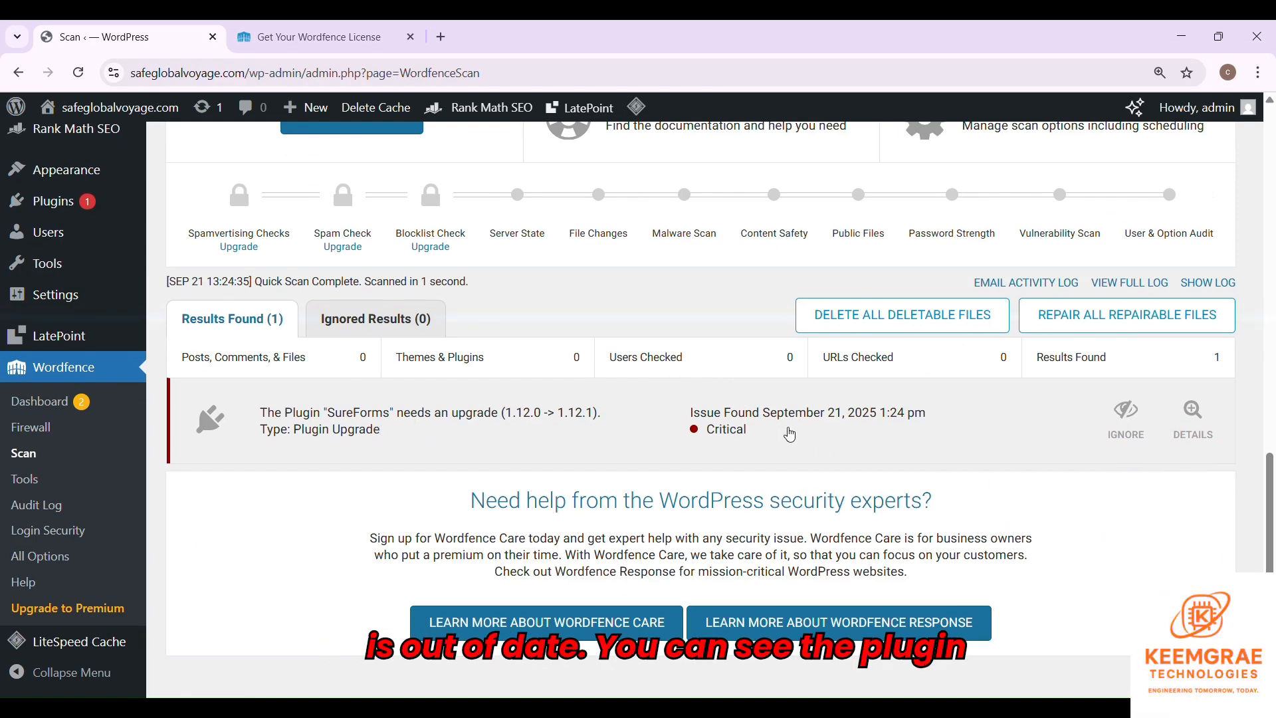
key(ctrl+minus)
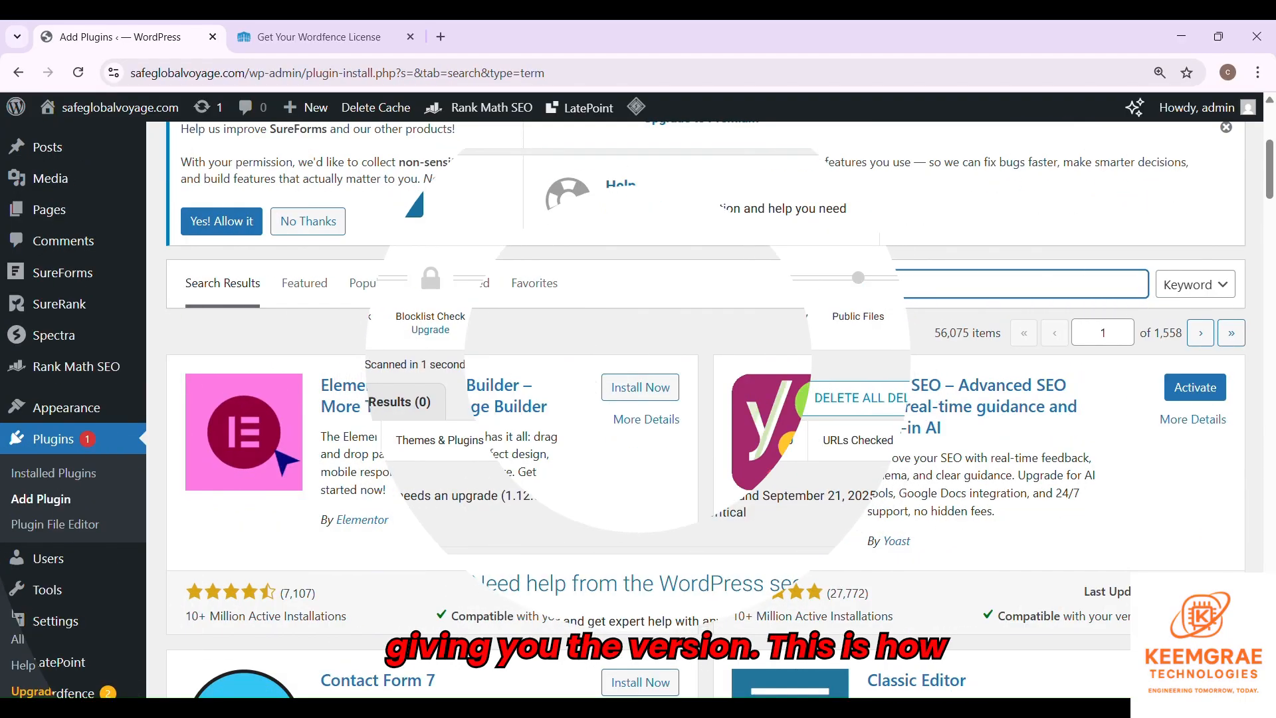
text(sucuri sec)
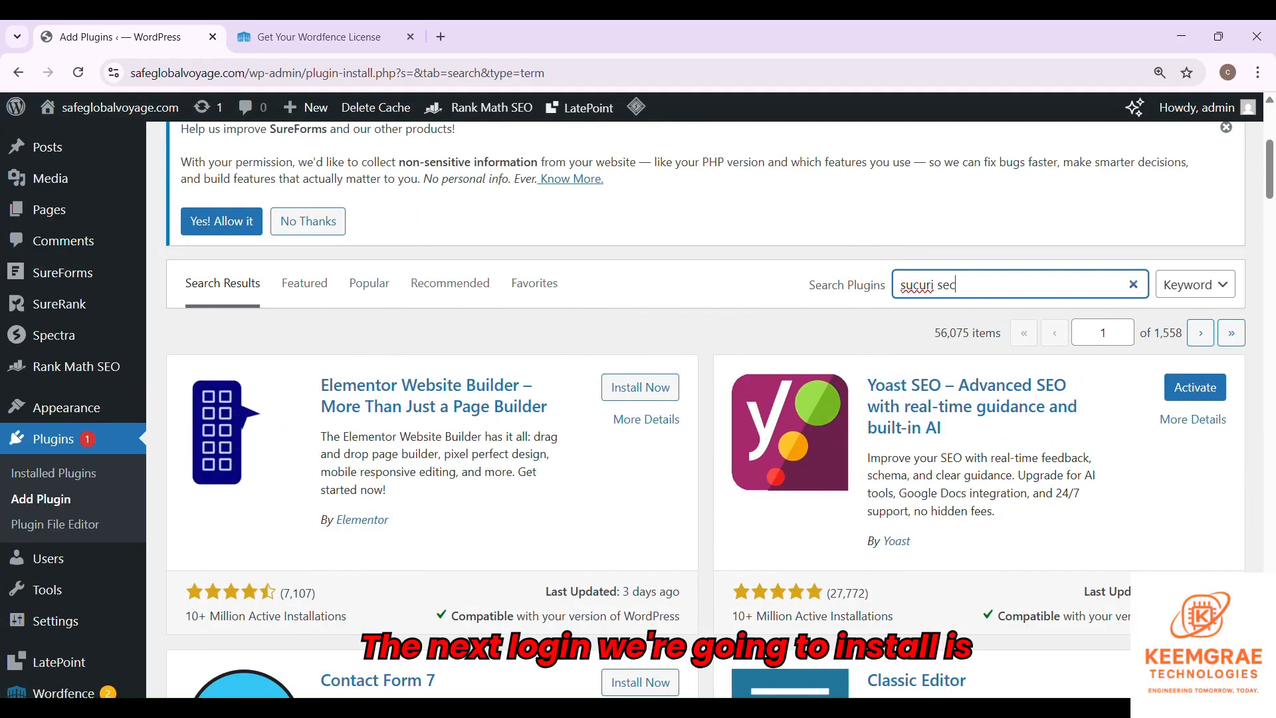
text(urity)
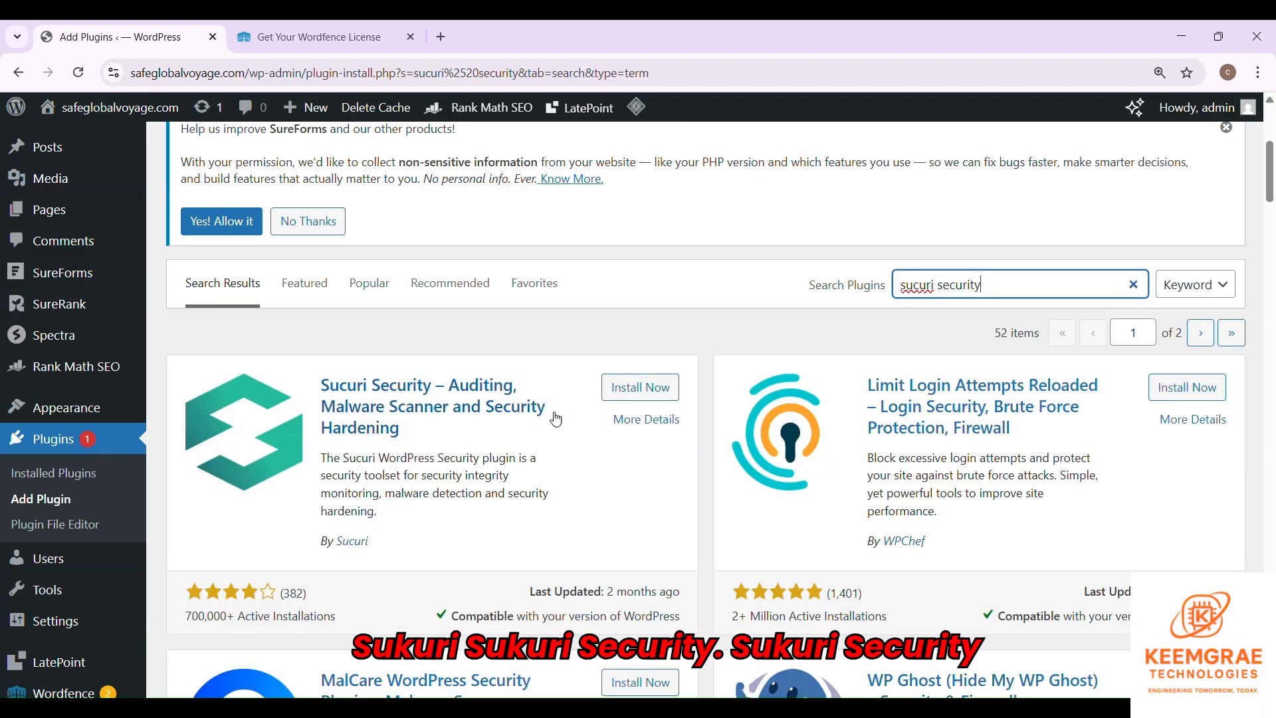
- Install and activate Sucuri Security from the 'sucuri security' results
click(657, 390)
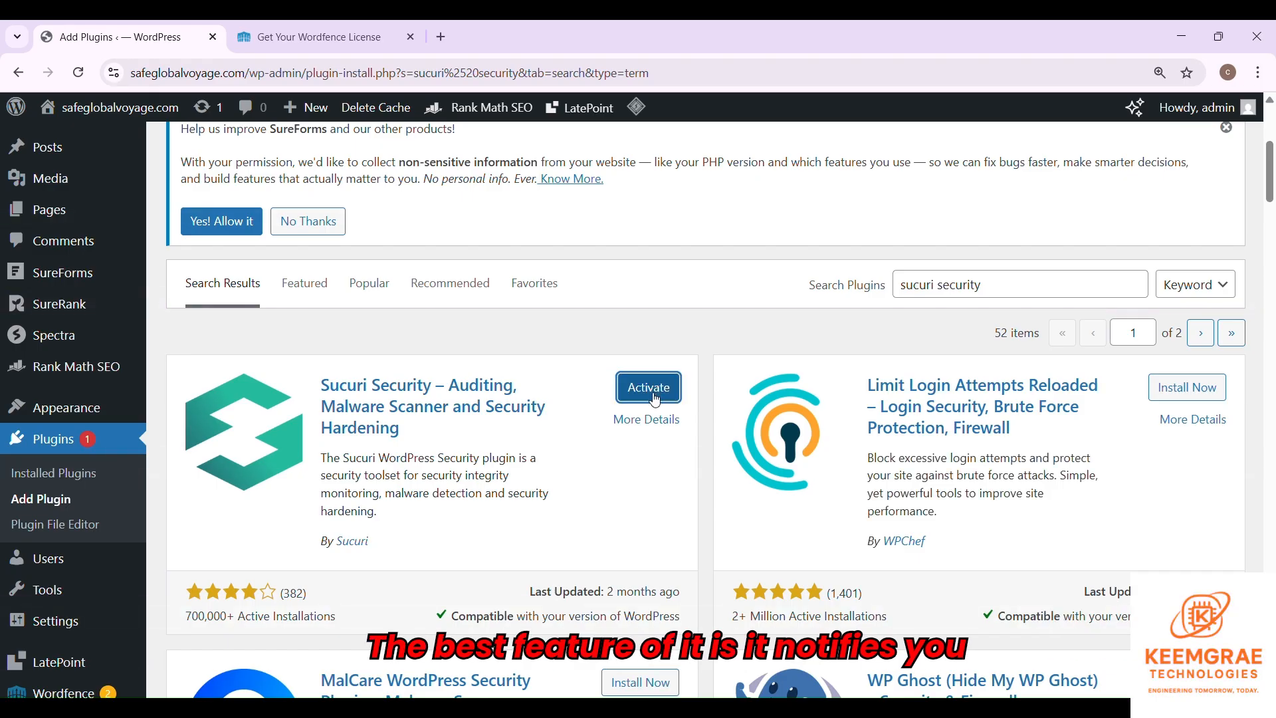
click(654, 398)
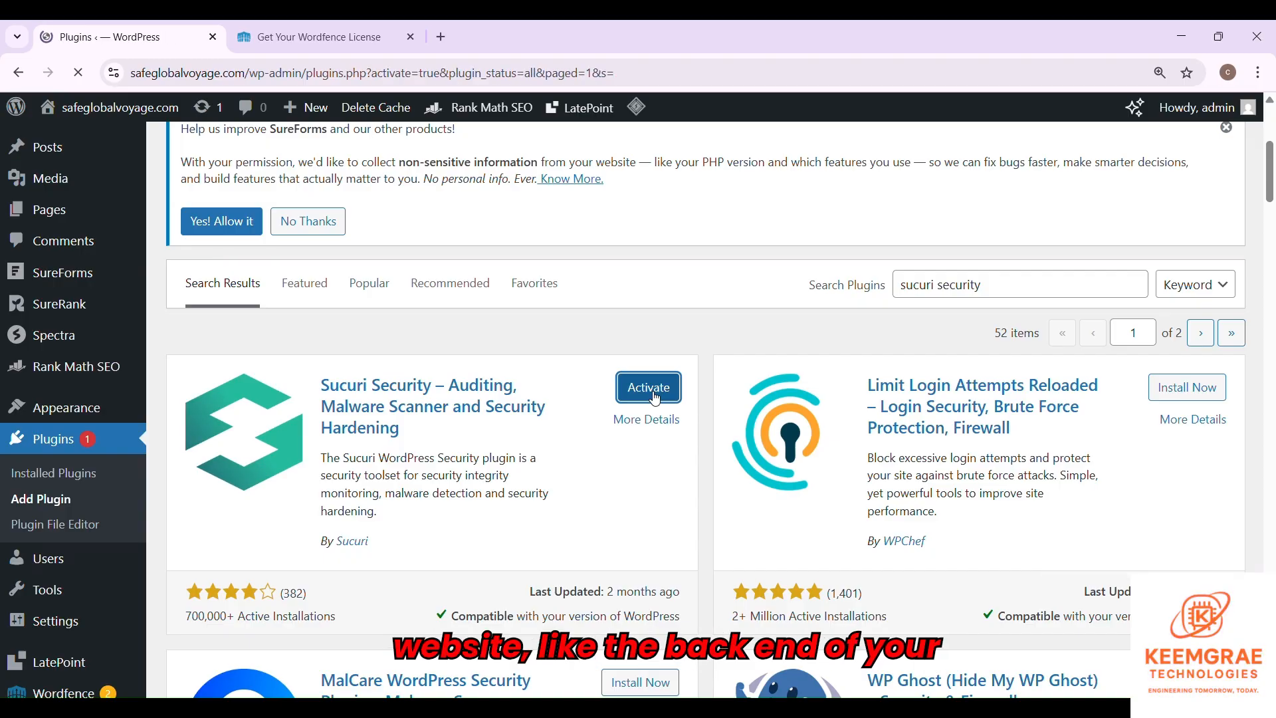
scroll(548, 439, down, 3)
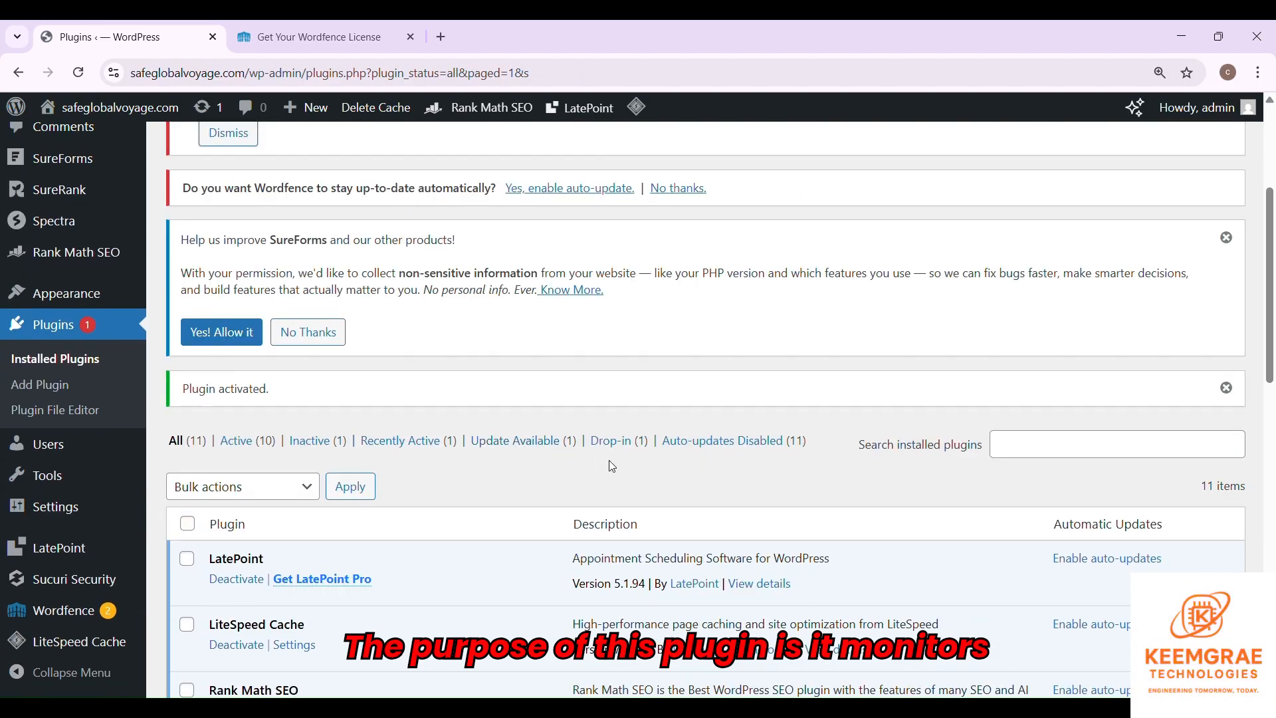
- Review Sucuri Security's Vulnerability Scanning page
mouse_move(107, 582)
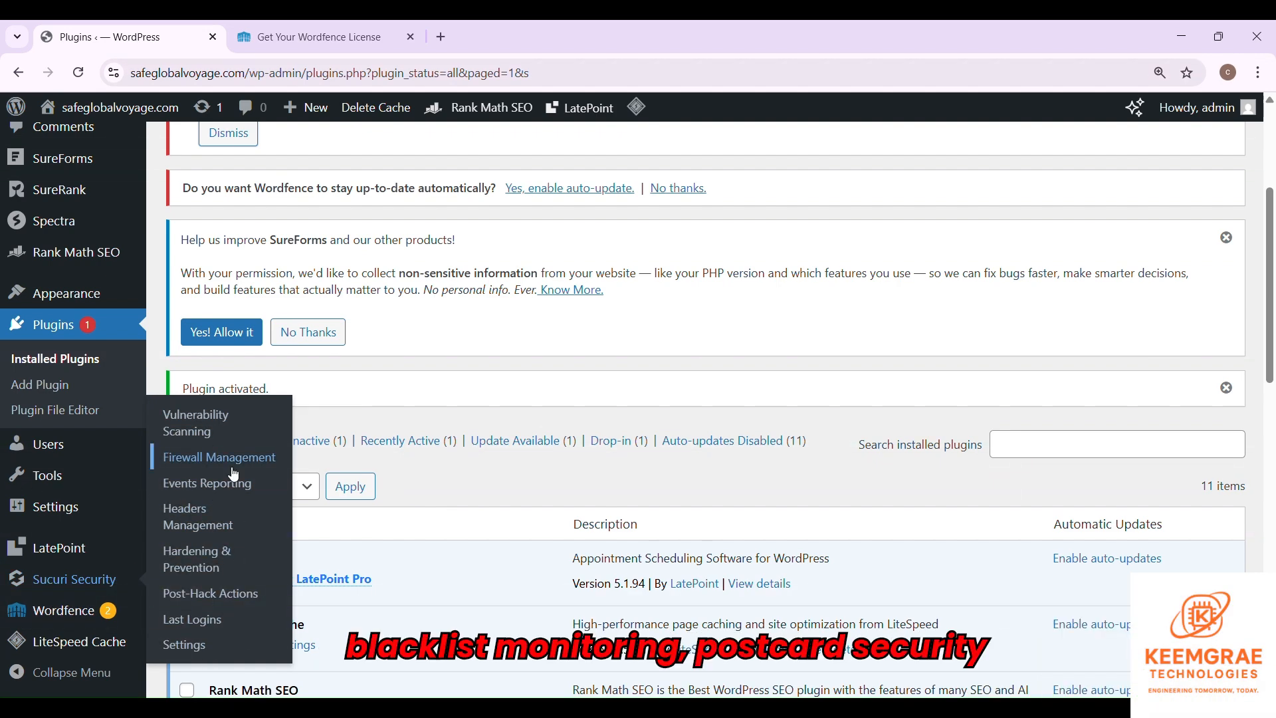
scroll(201, 445, down, 3)
click(201, 441)
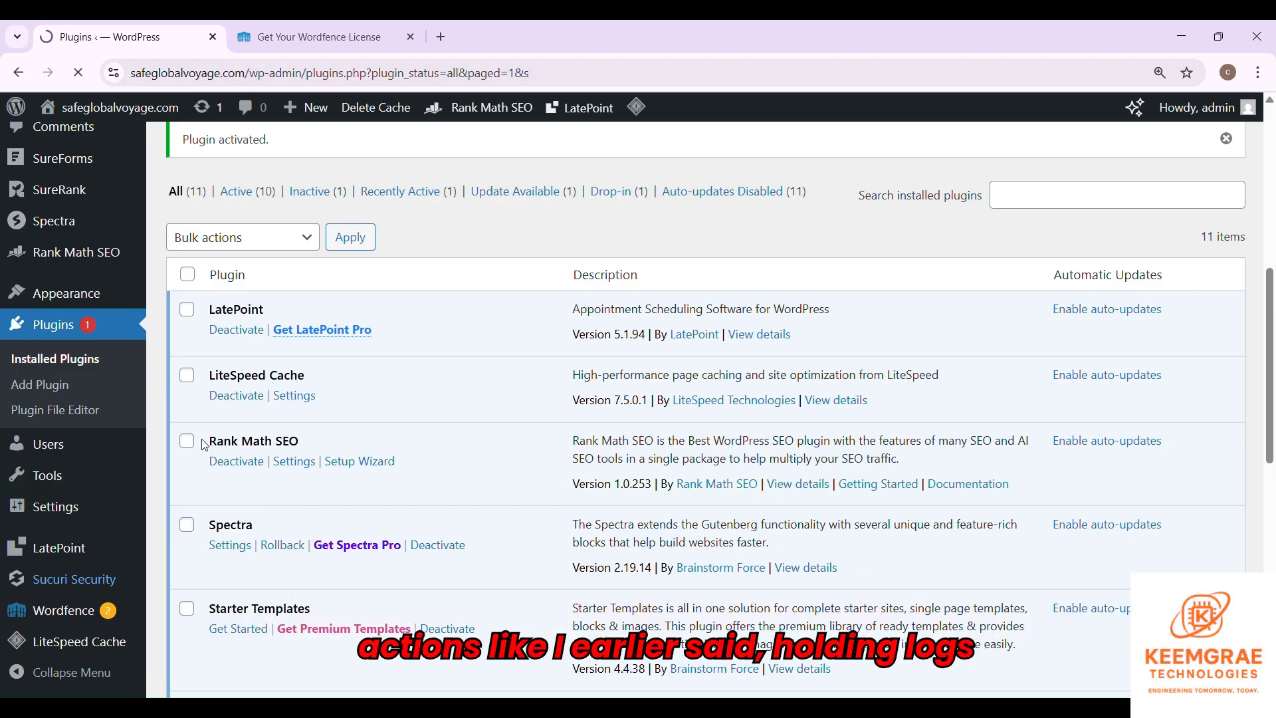
key(ctrl+minus)
key(ctrl+minus)
key(ctrl+minus)
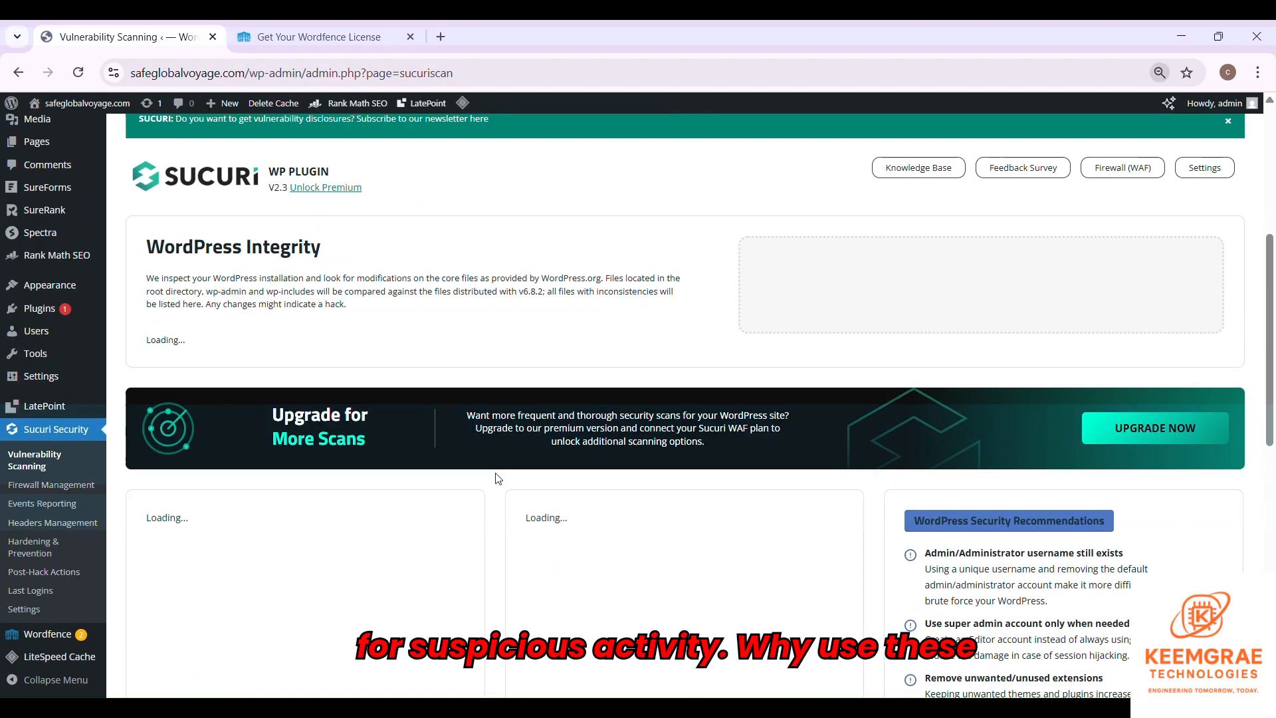
scroll(555, 478, down, 4)
scroll(554, 482, down, 6)
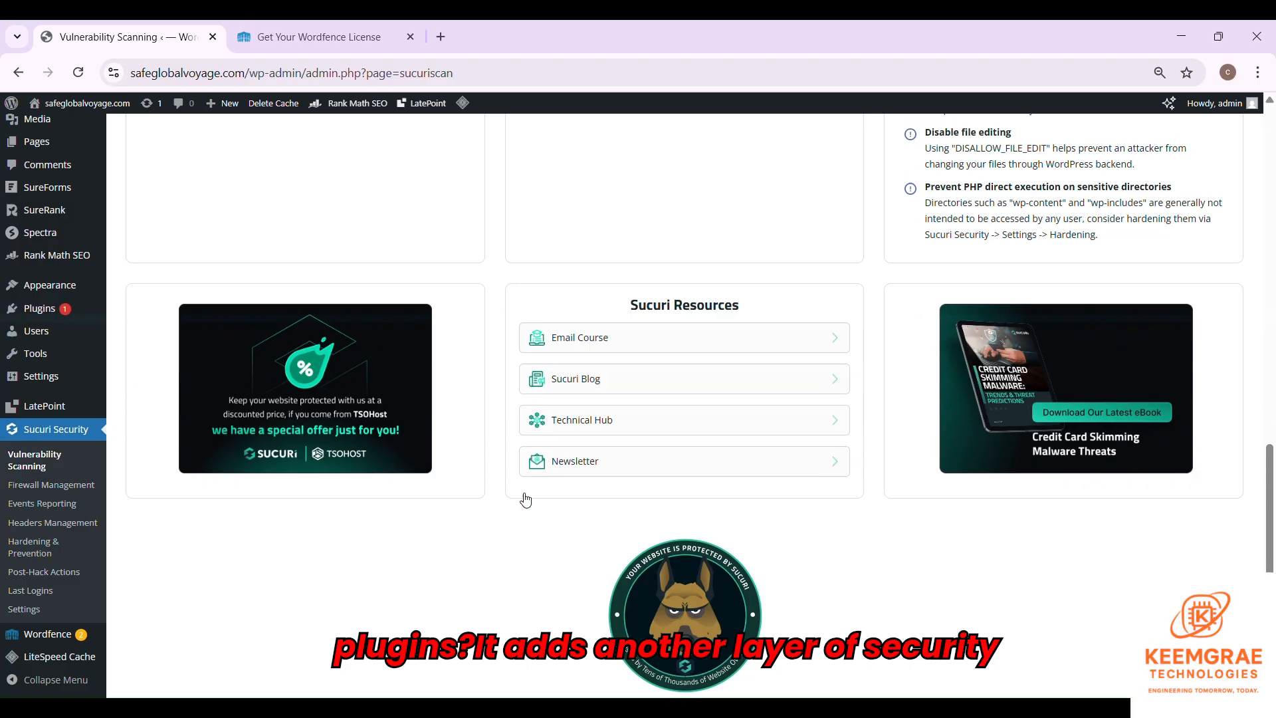
scroll(551, 491, up, 12)
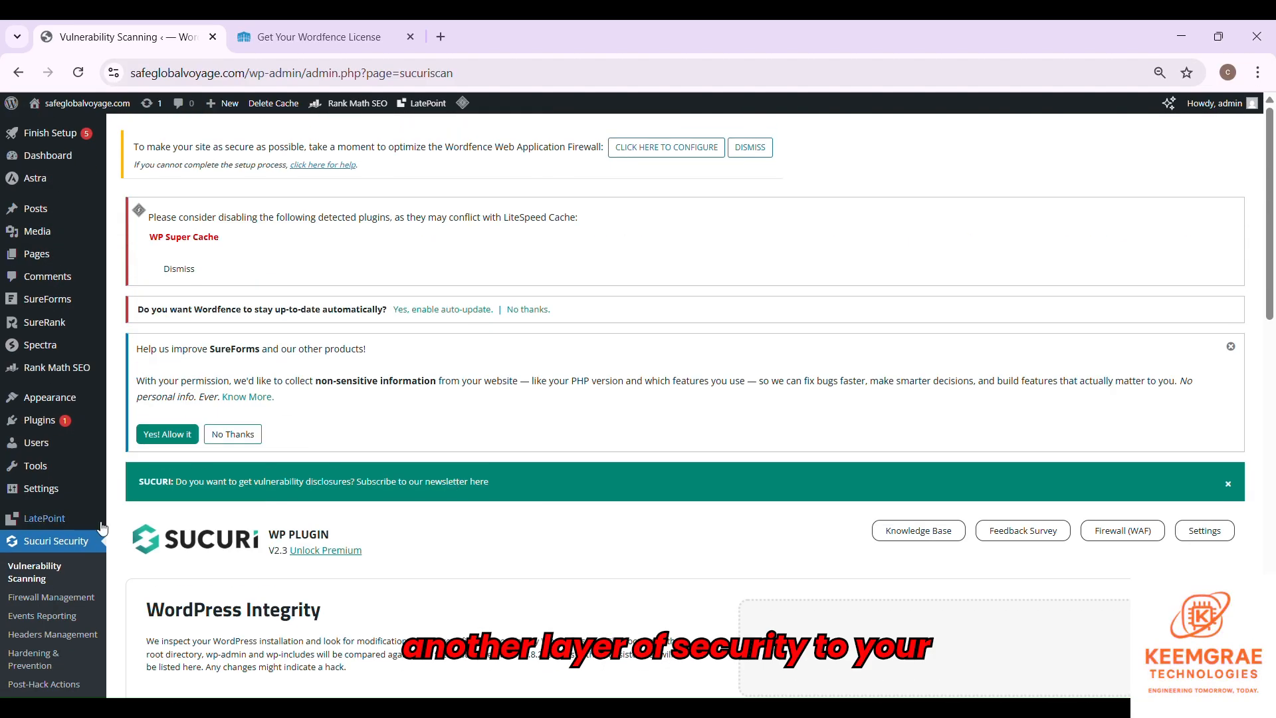
- Review Sucuri's Firewall Management page, which reports no API key
click(24, 602)
scroll(309, 567, down, 2)
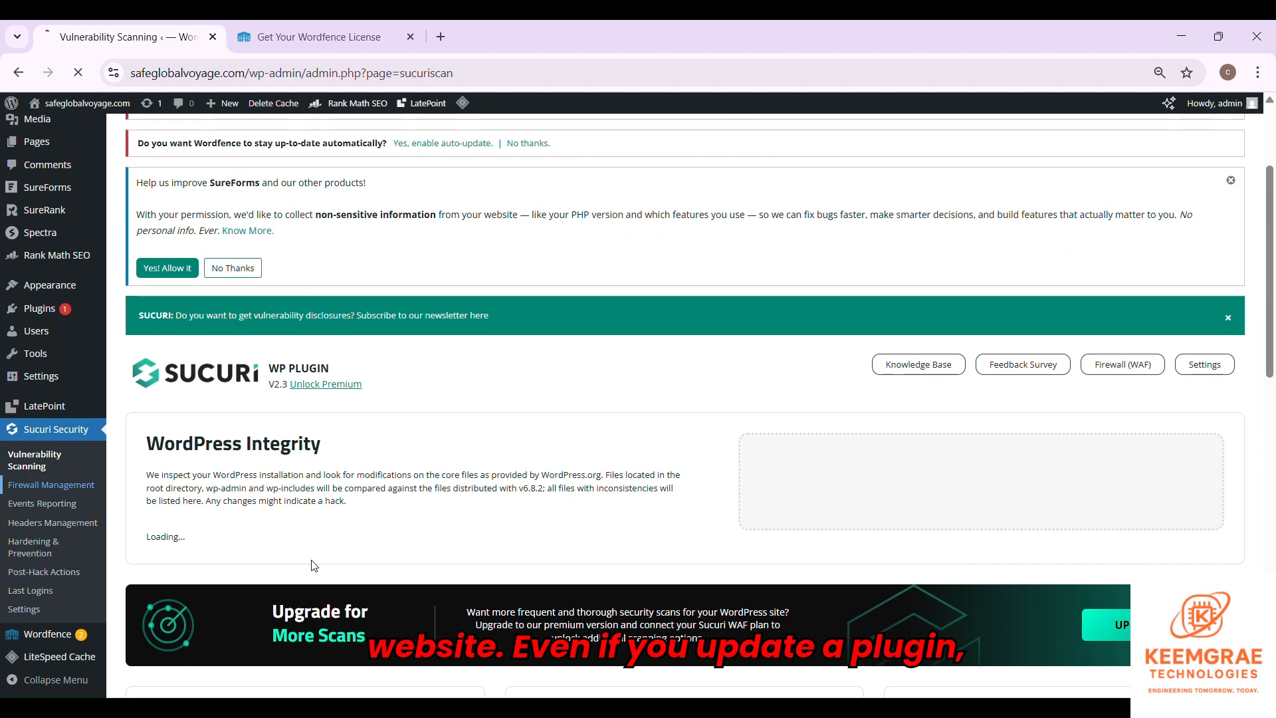
scroll(291, 558, down, 5)
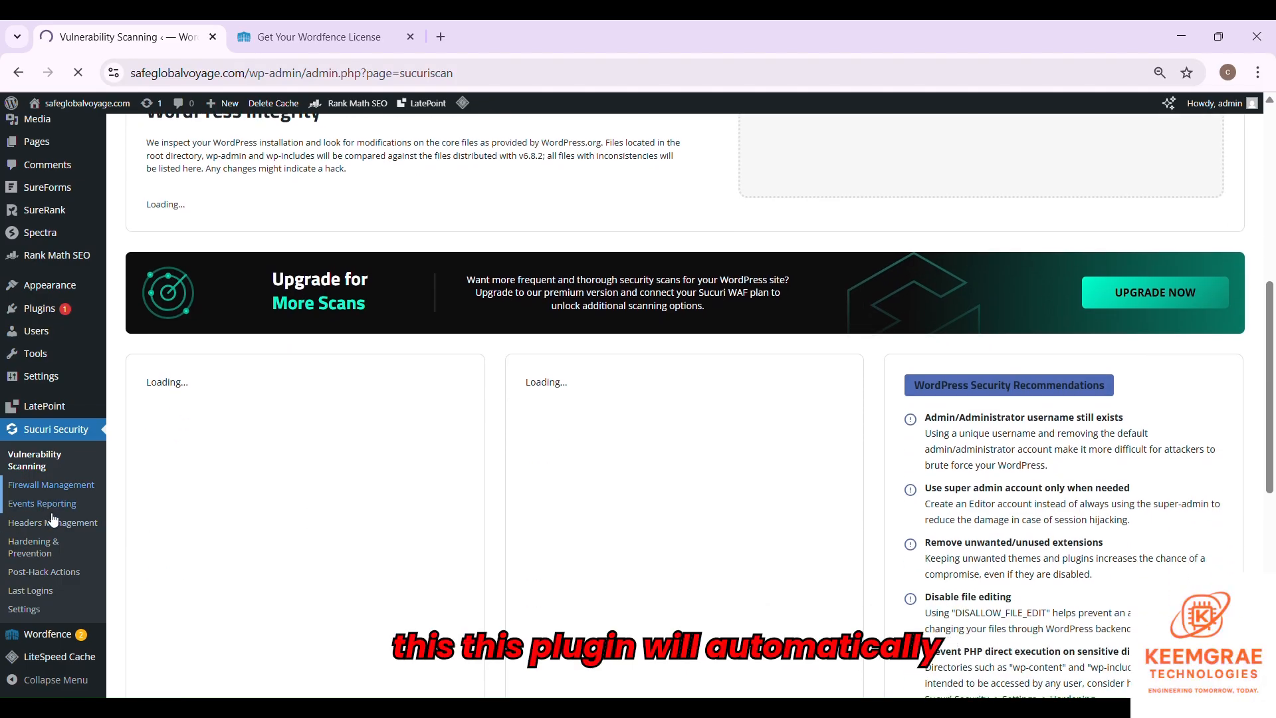
scroll(190, 552, down, 5)
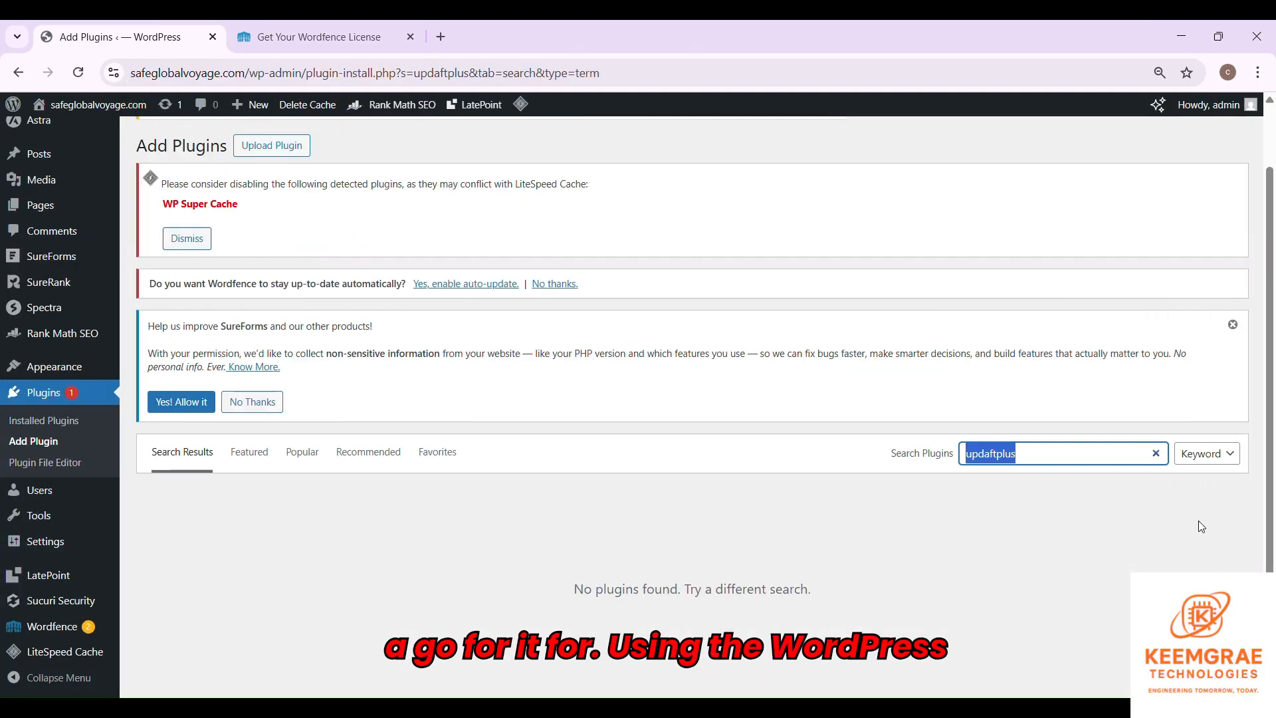
- Search 'draft plus', then install and activate UpdraftPlus: WP Backup & Migration Plugin
text(dra)
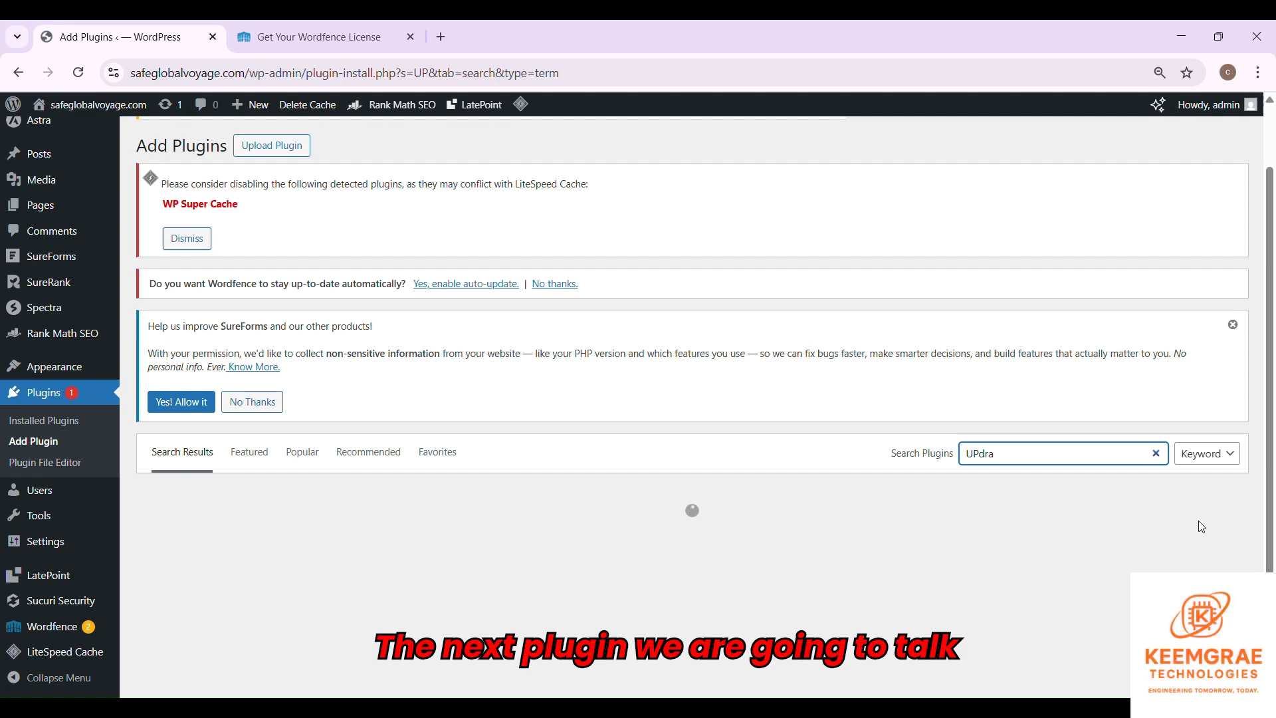
text(ft plus)
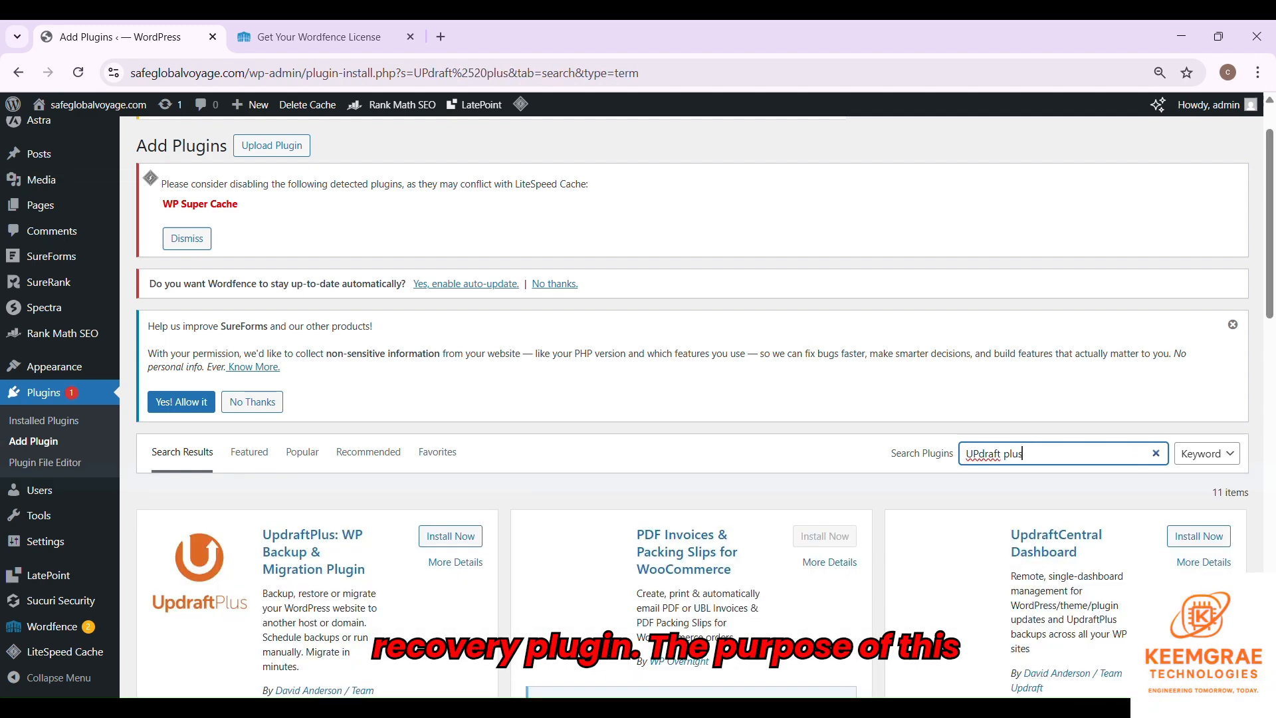
key(ctrl+0)
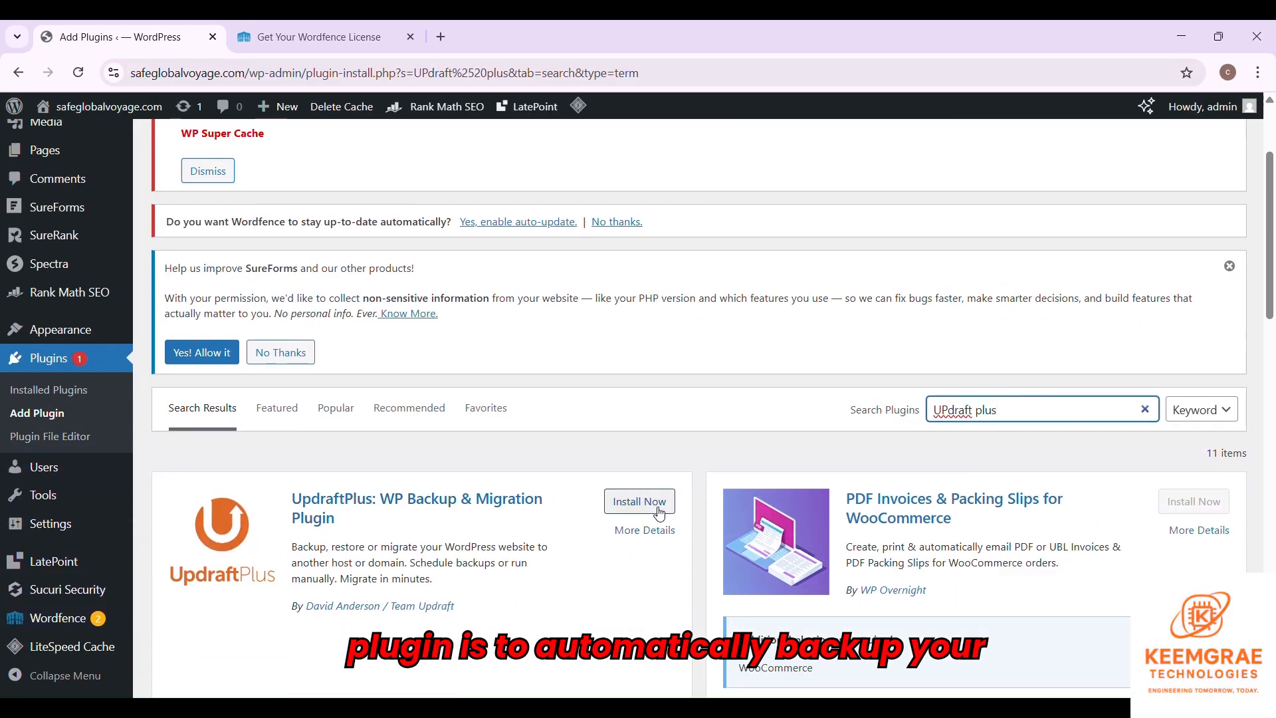
click(661, 501)
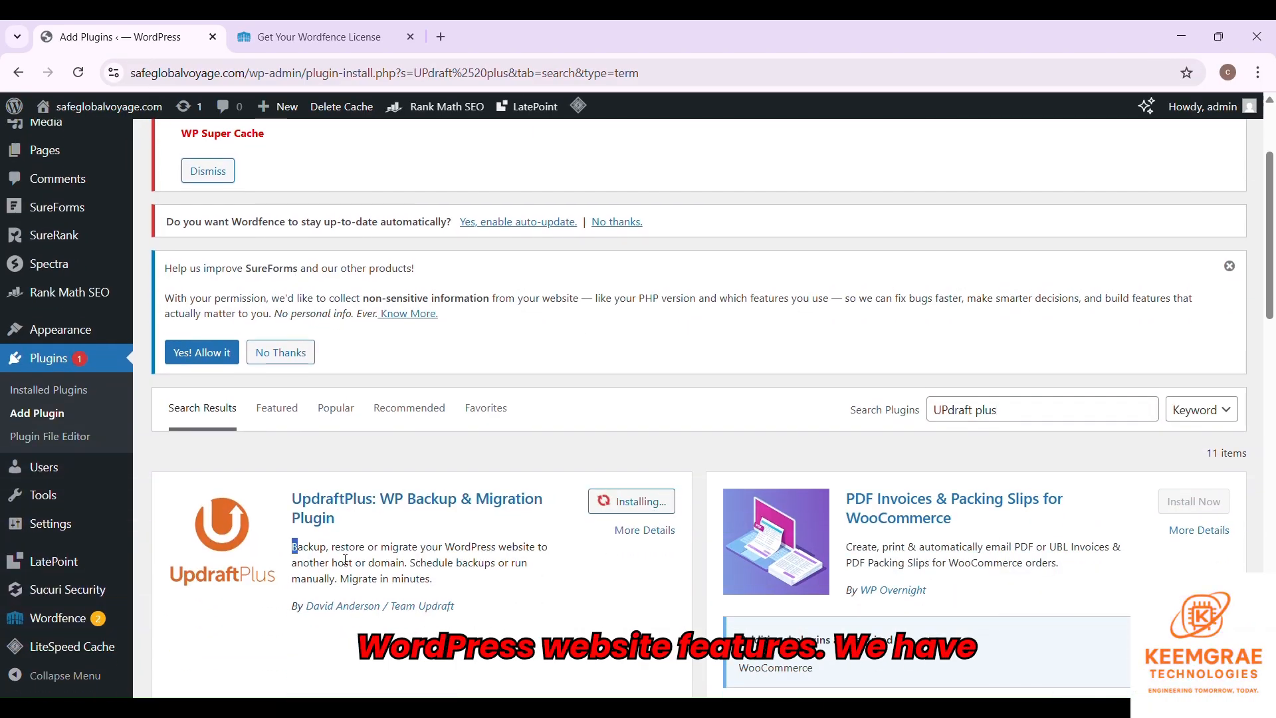
drag(292, 547, 485, 580)
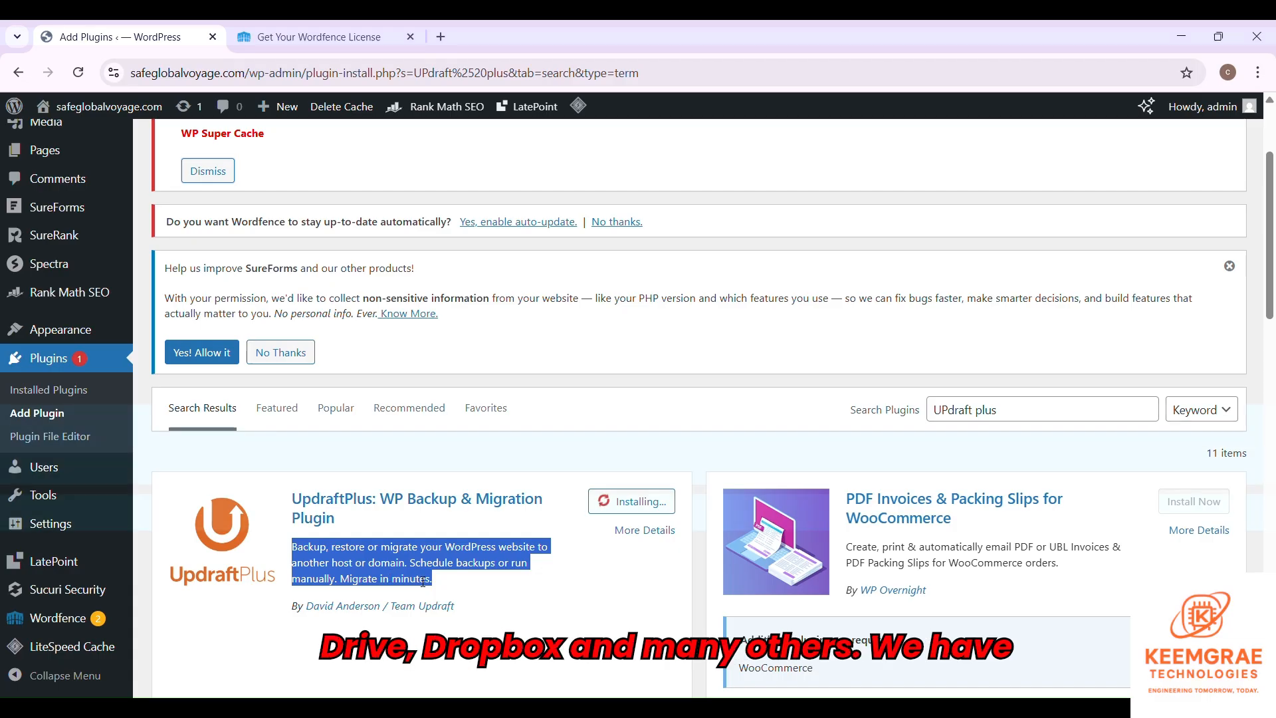
click(642, 504)
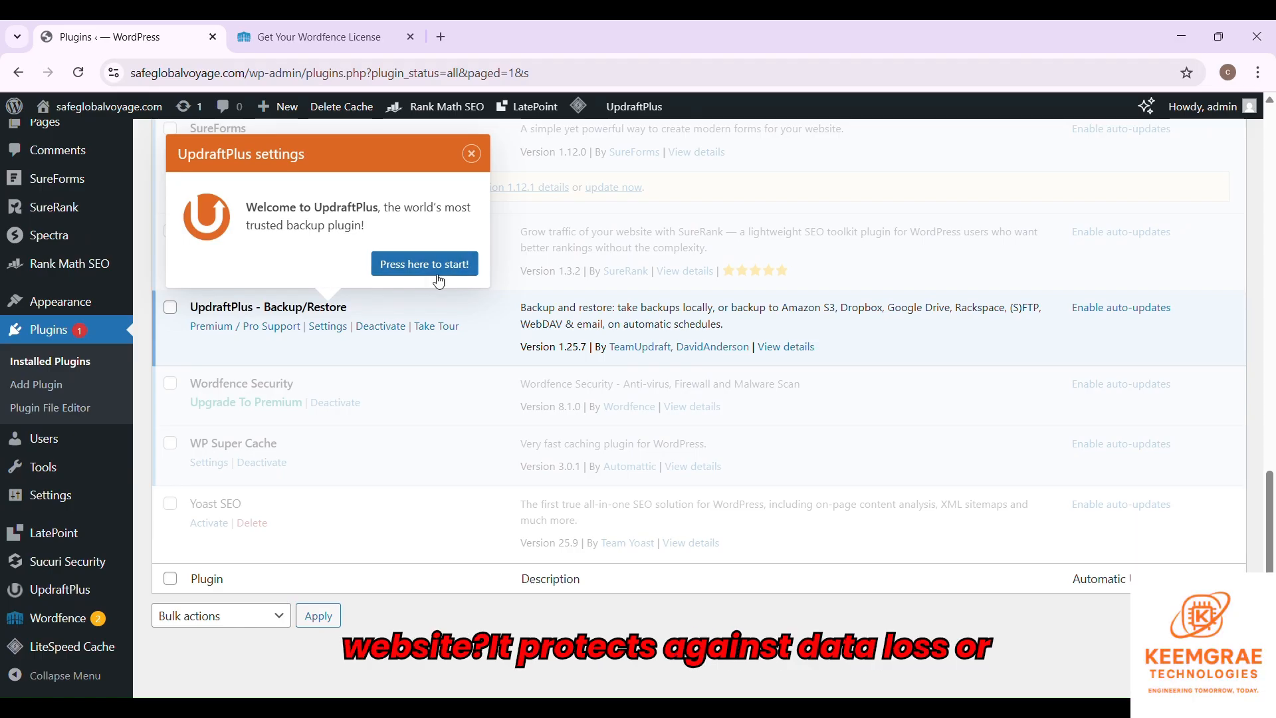
- Dismiss the UpdraftPlus welcome popup and tour its Settings tab, leaving both backup schedules Manual
key(Escape)
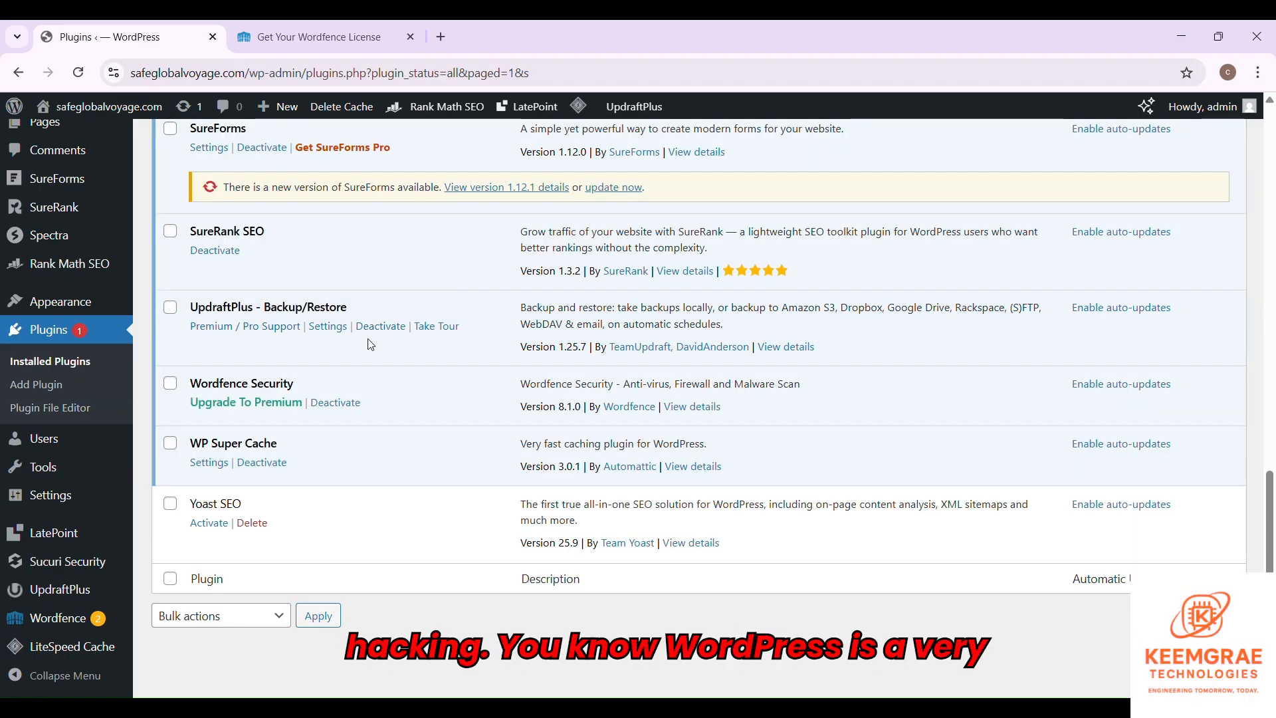
click(426, 327)
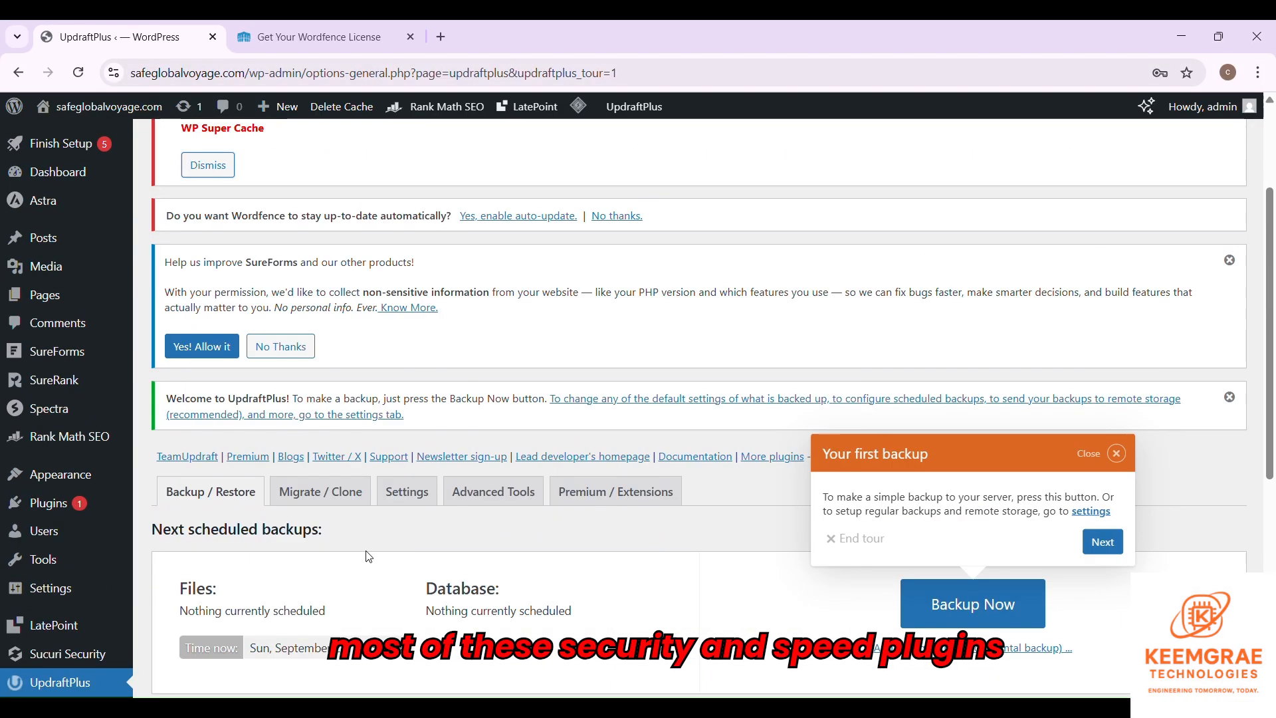
click(409, 490)
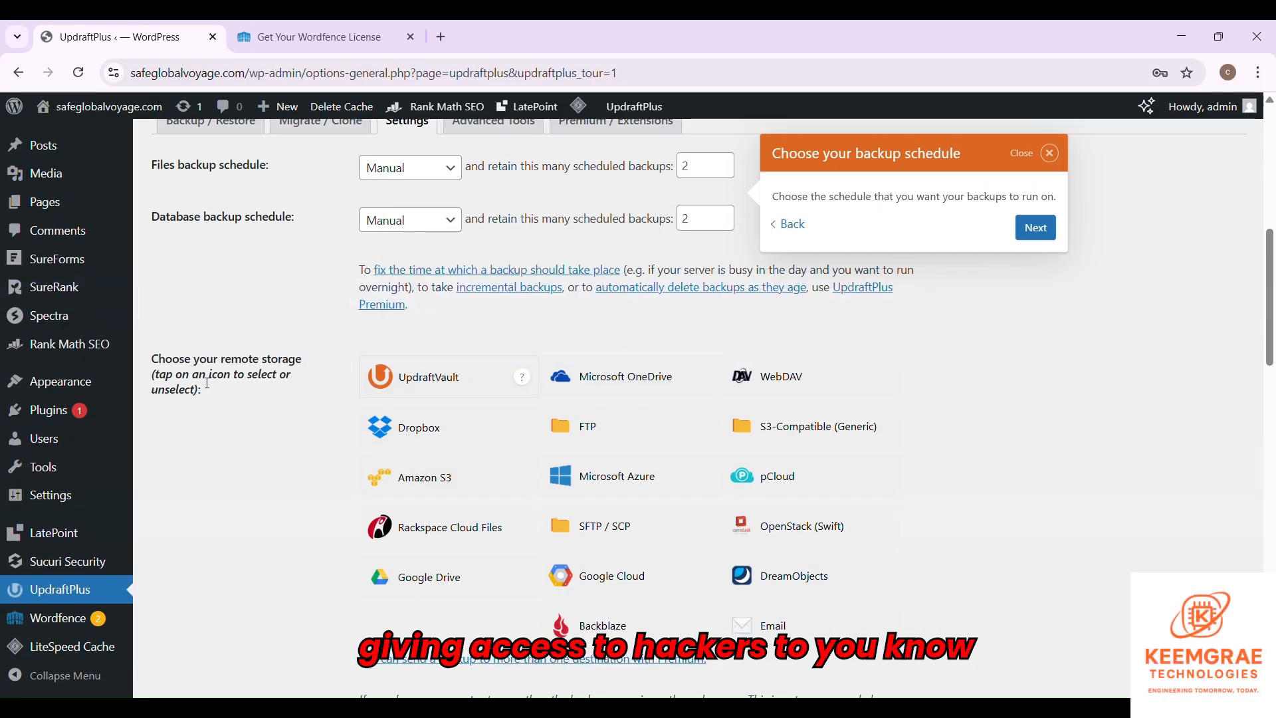
scroll(457, 376, down, 15)
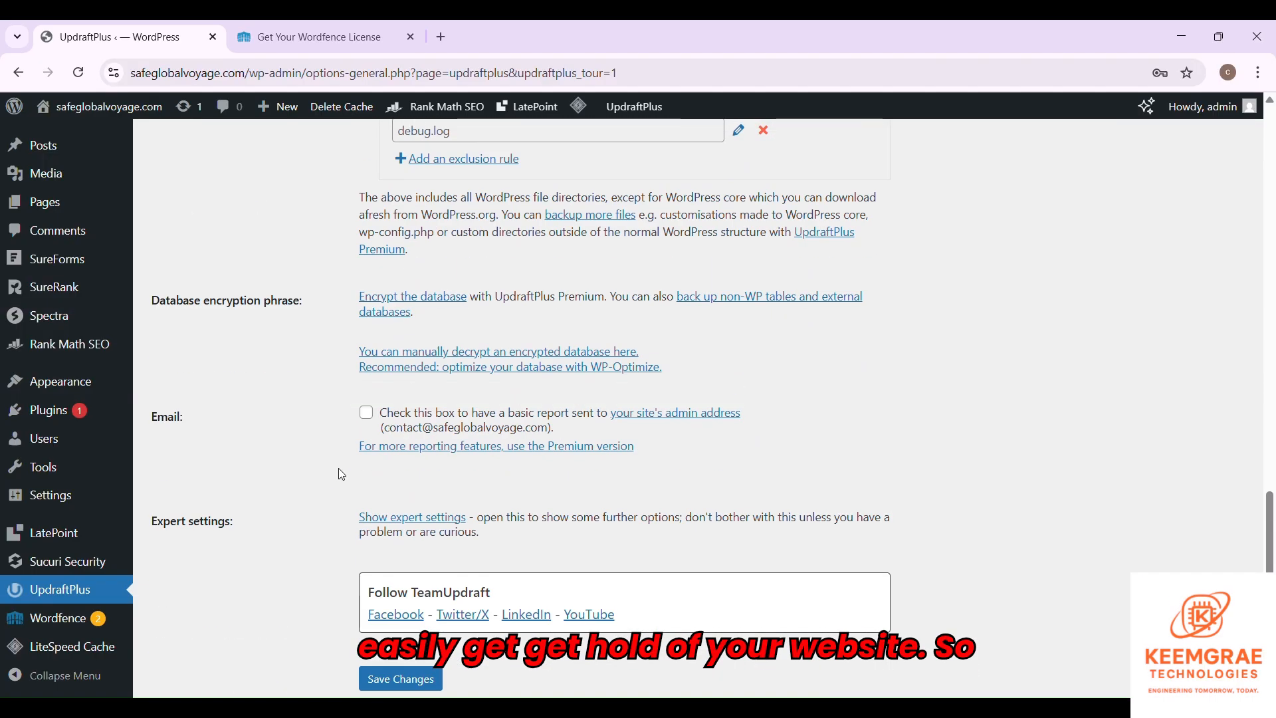
scroll(552, 485, up, 5)
scroll(538, 480, up, 9)
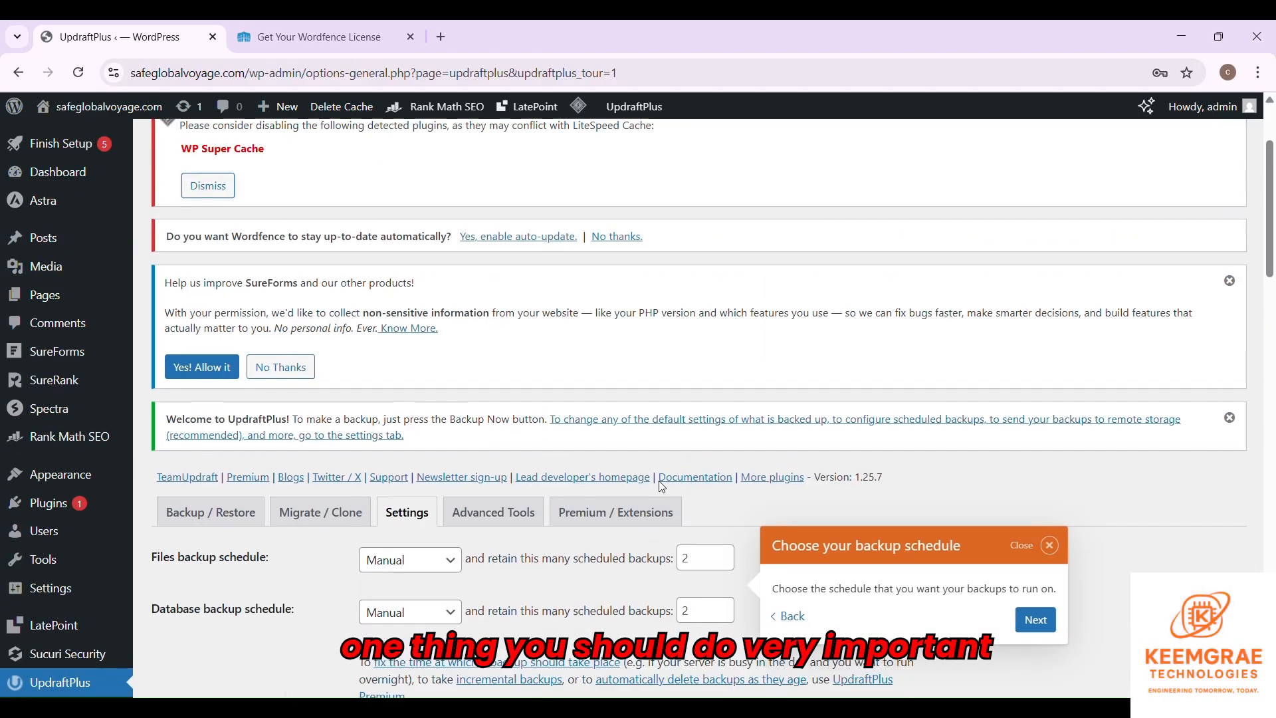
scroll(53, 477, down, 3)
- Go to the Plugins > Add Plugin page
mouse_move(57, 410)
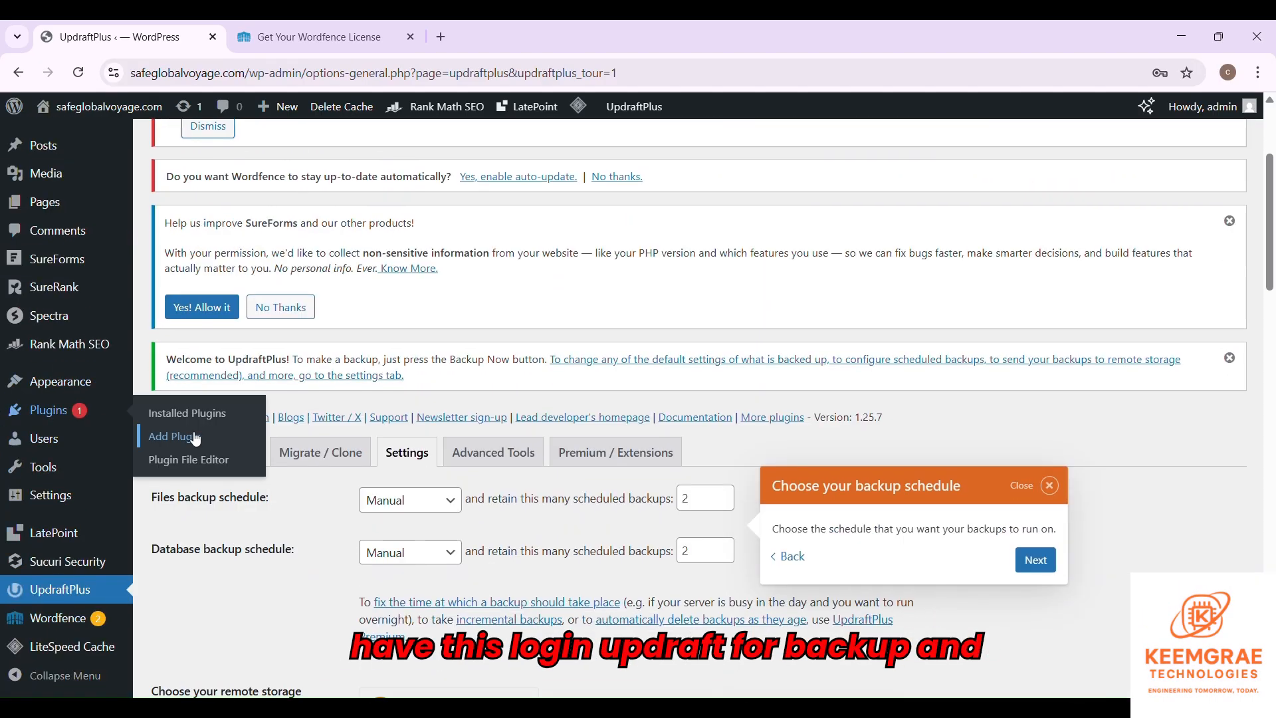
click(193, 436)
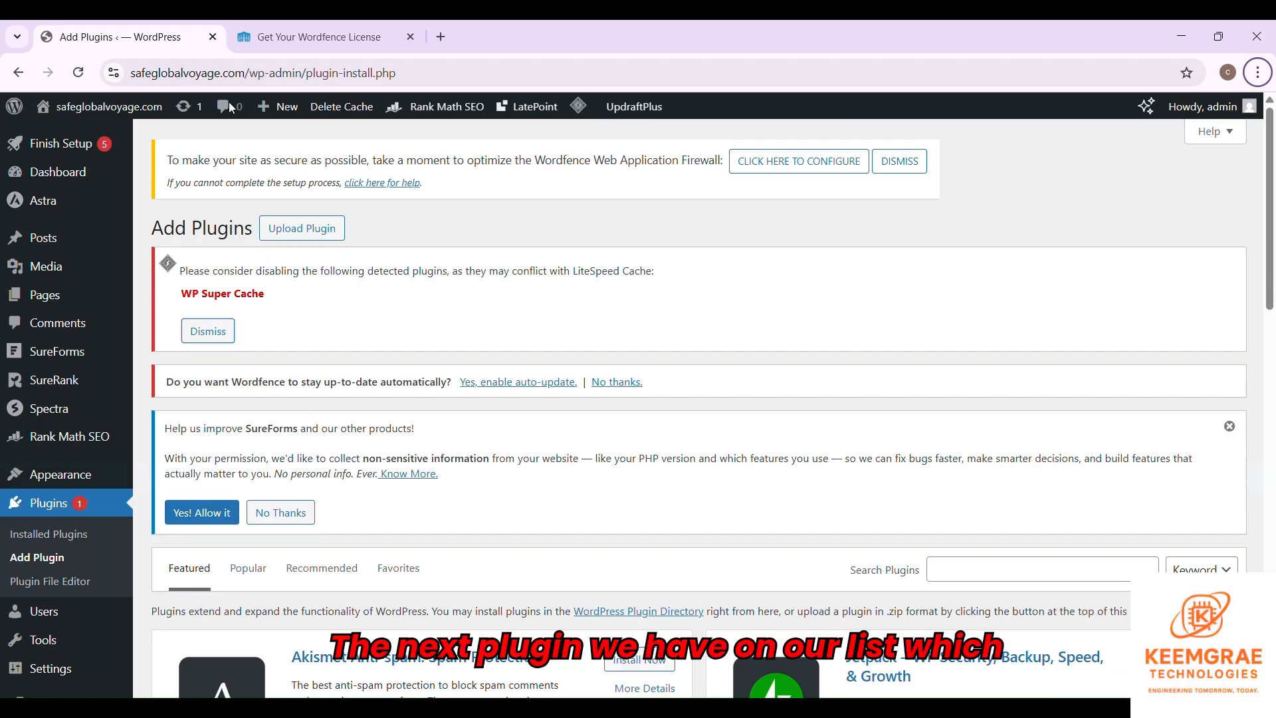
scroll(665, 398, down, 3)
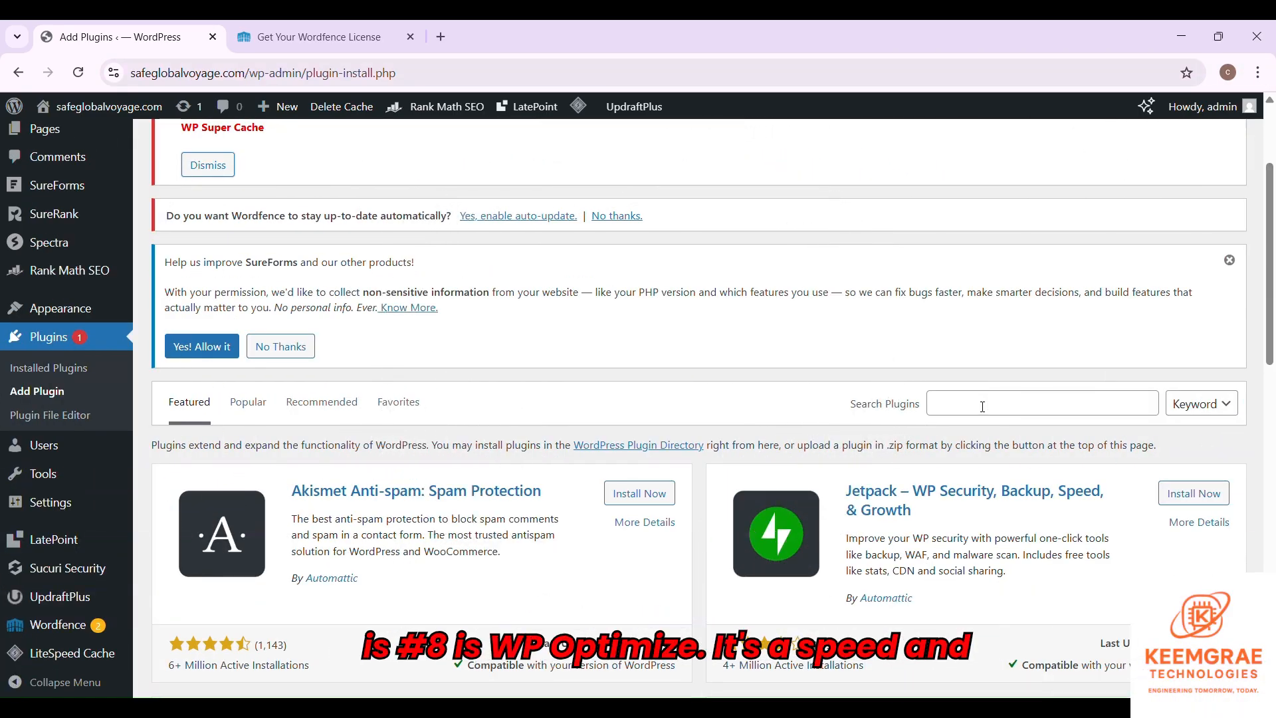
- Search the plugin directory for 'wp optimize' with the page zoomed in
click(983, 407)
key(ctrl+plus)
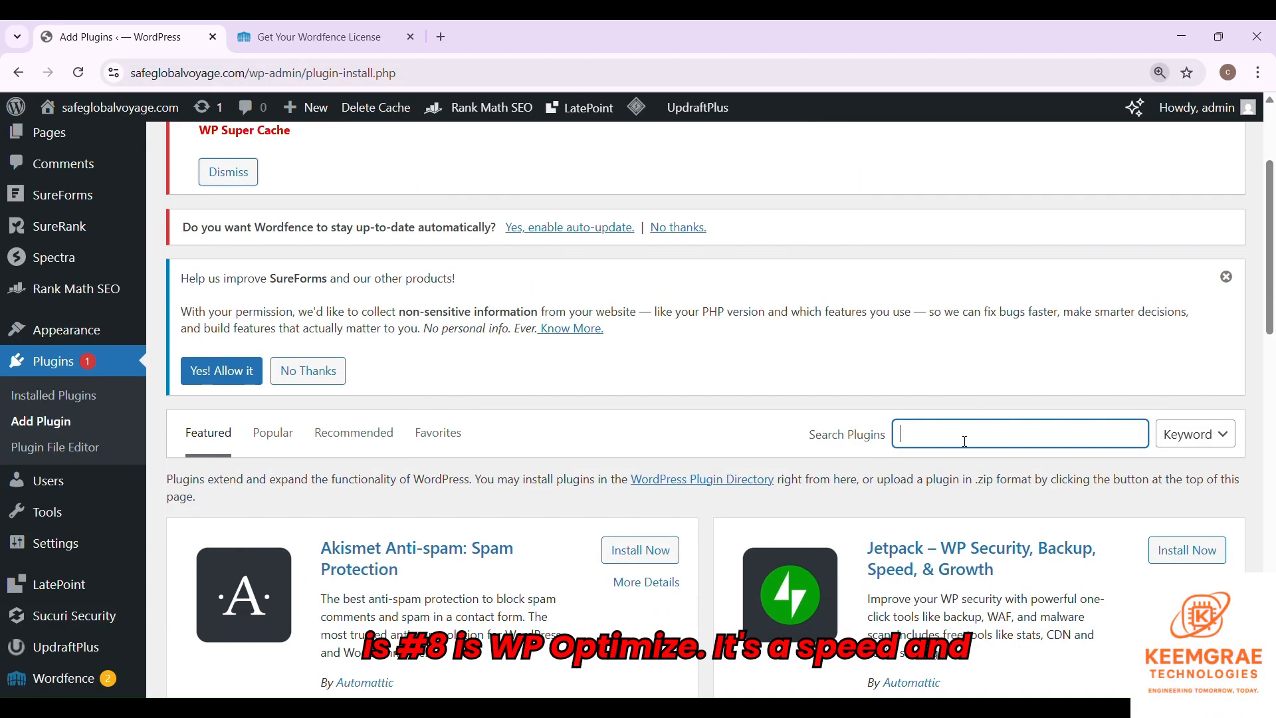
text(wp optimize)
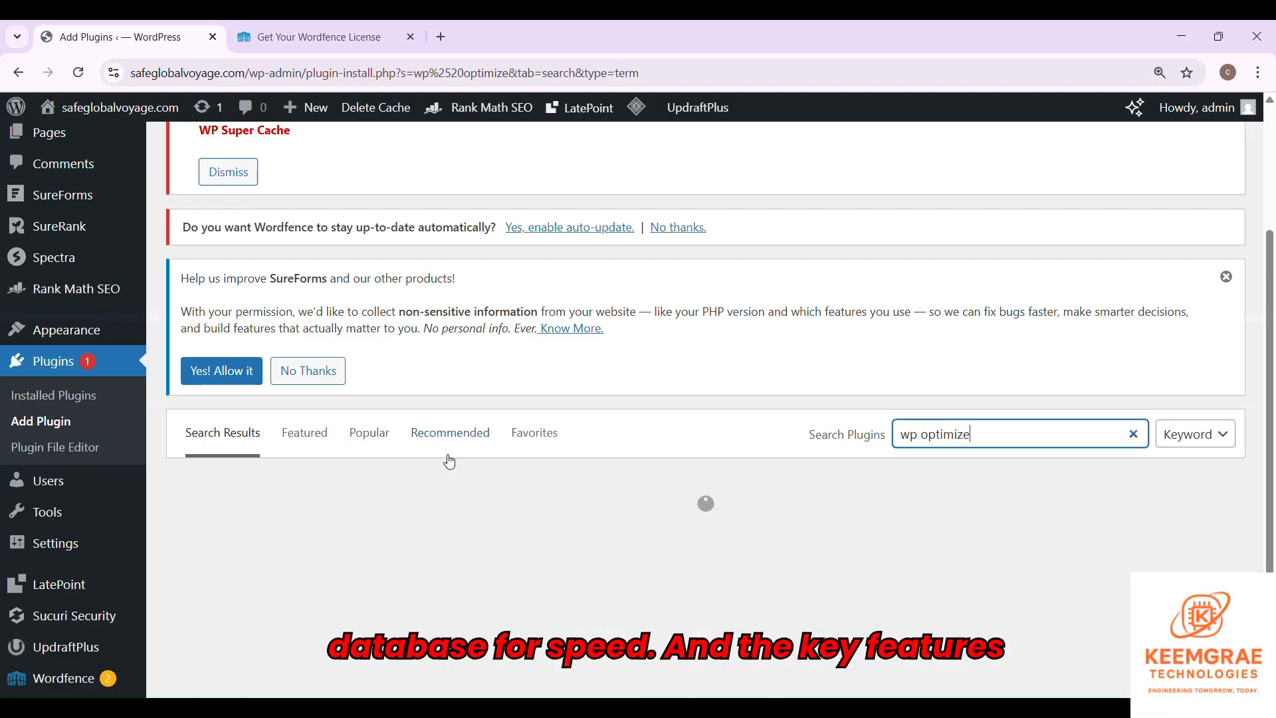
scroll(607, 541, down, 3)
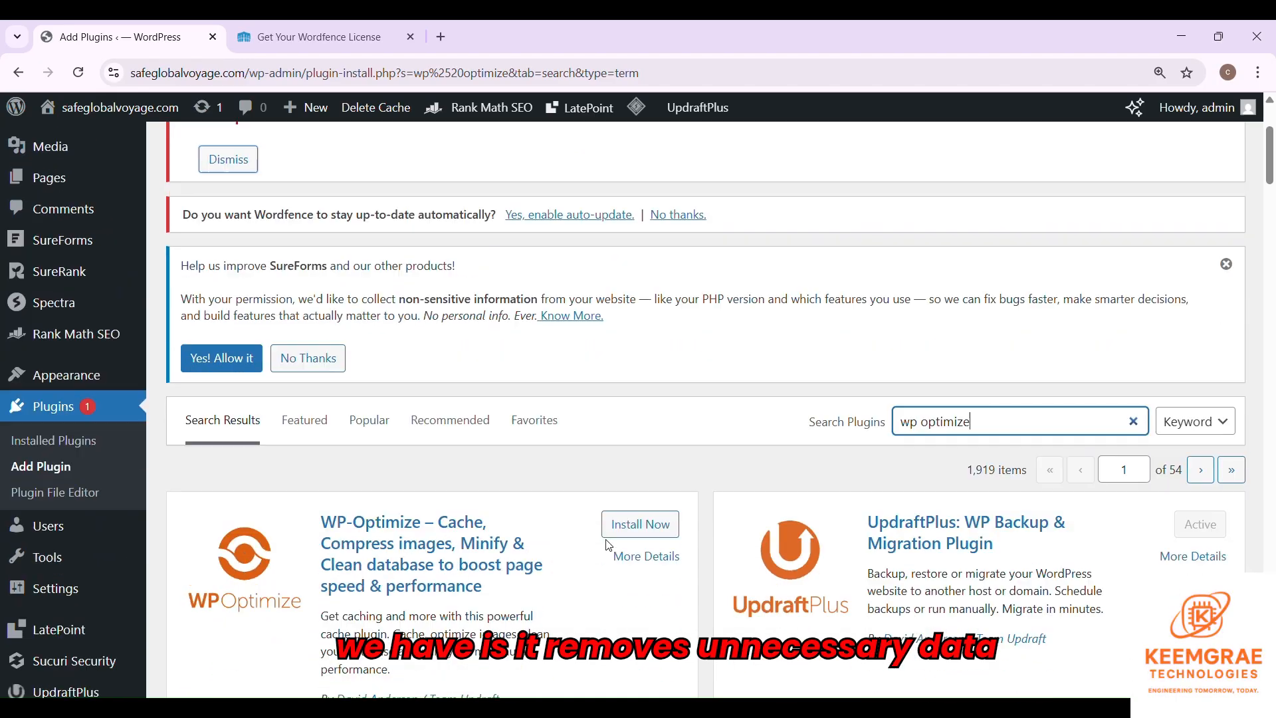
- Install and activate WP-Optimize 4.2.4, then open its settings page
click(645, 502)
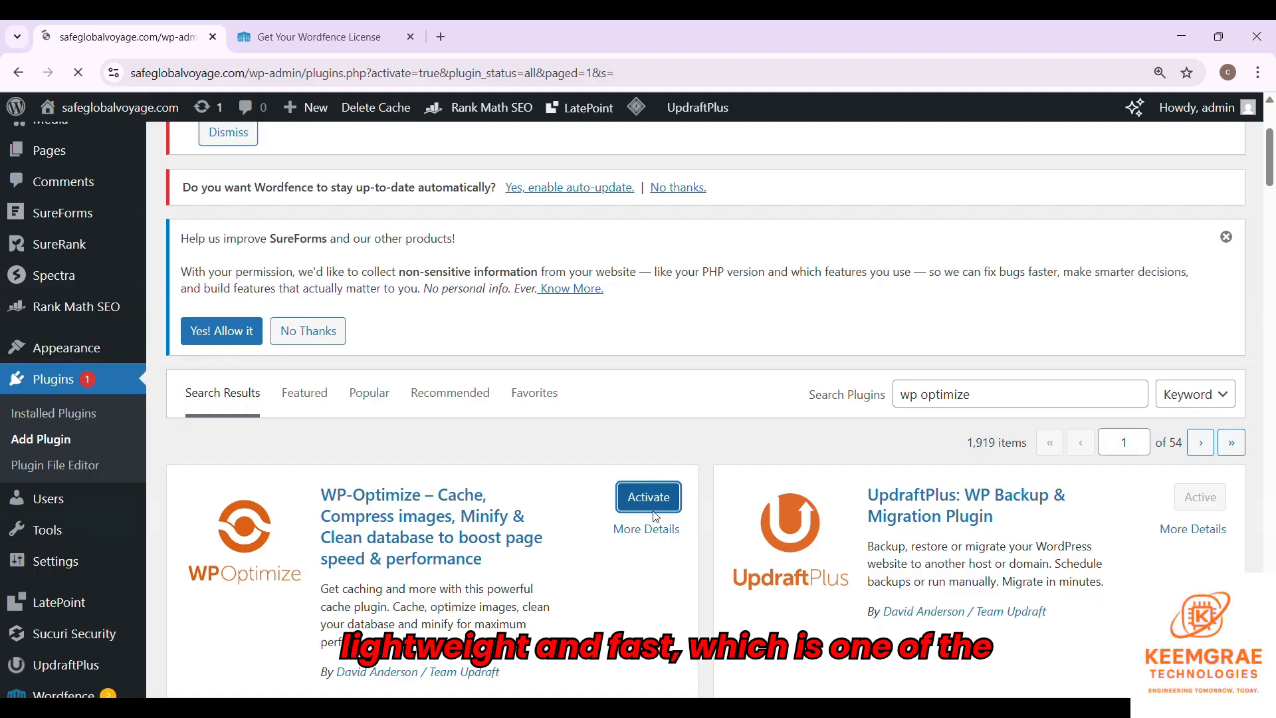
scroll(653, 517, down, 5)
scroll(654, 517, down, 8)
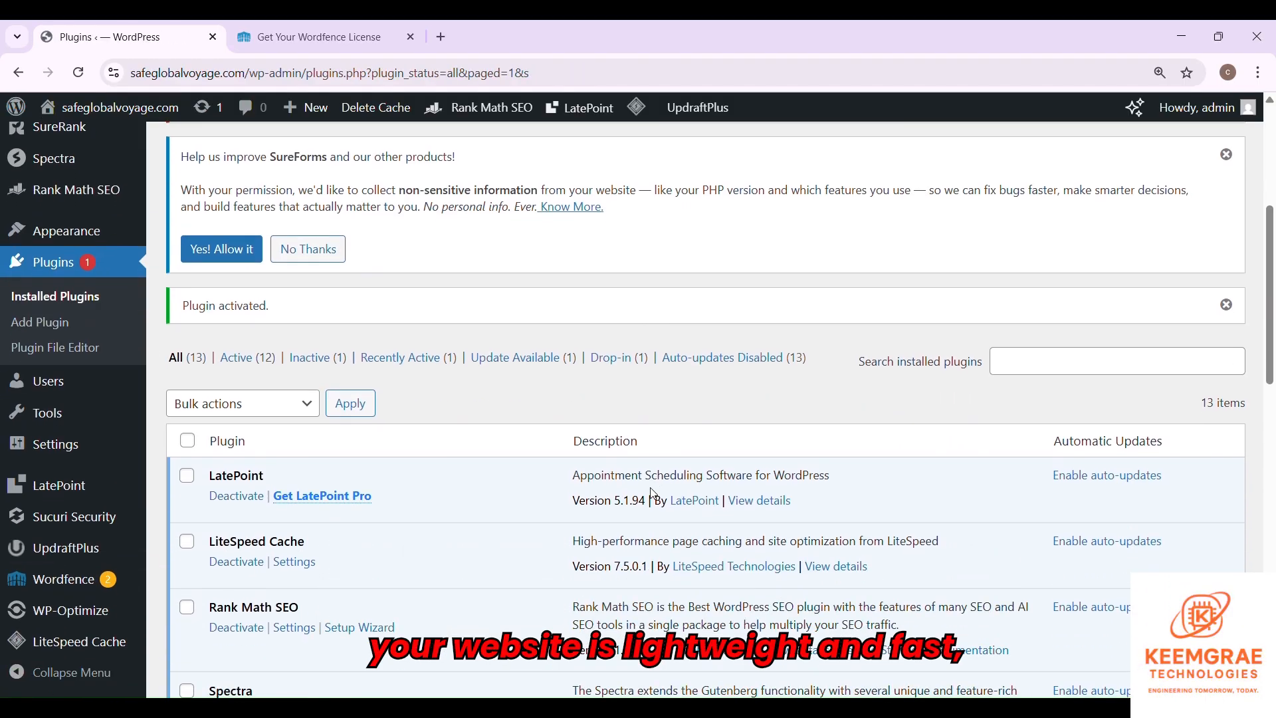
scroll(512, 511, down, 6)
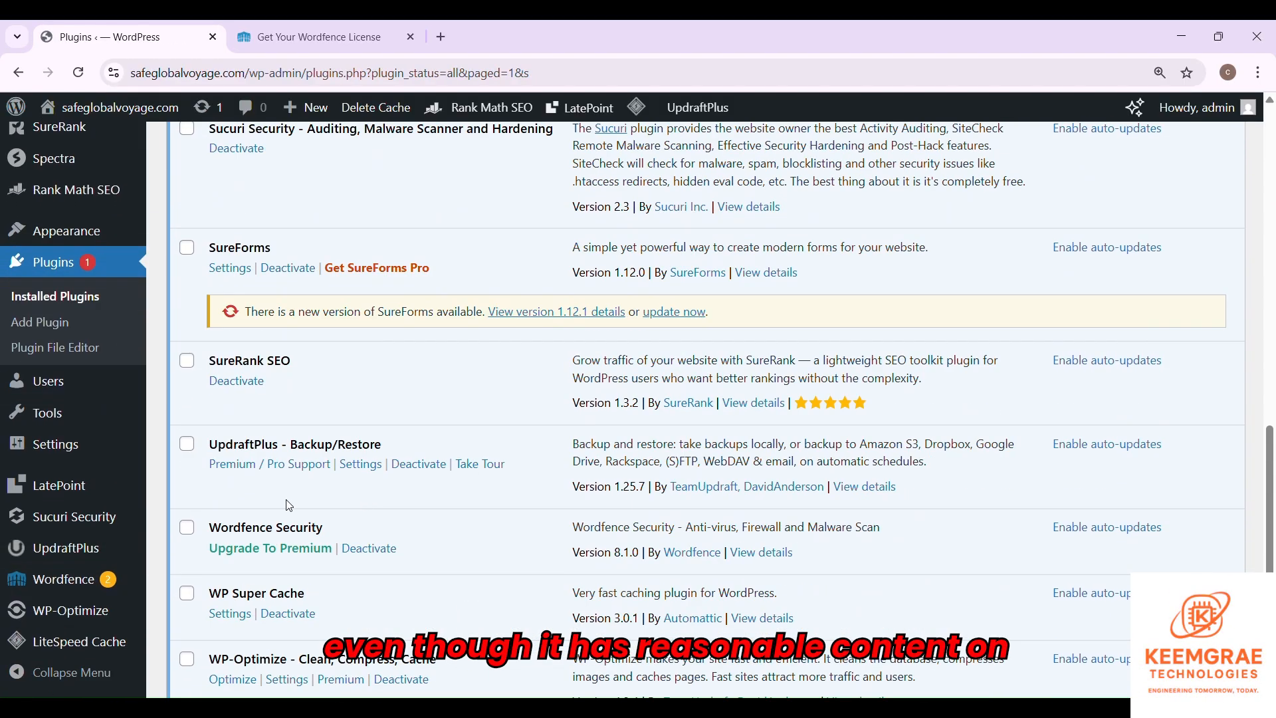
click(288, 515)
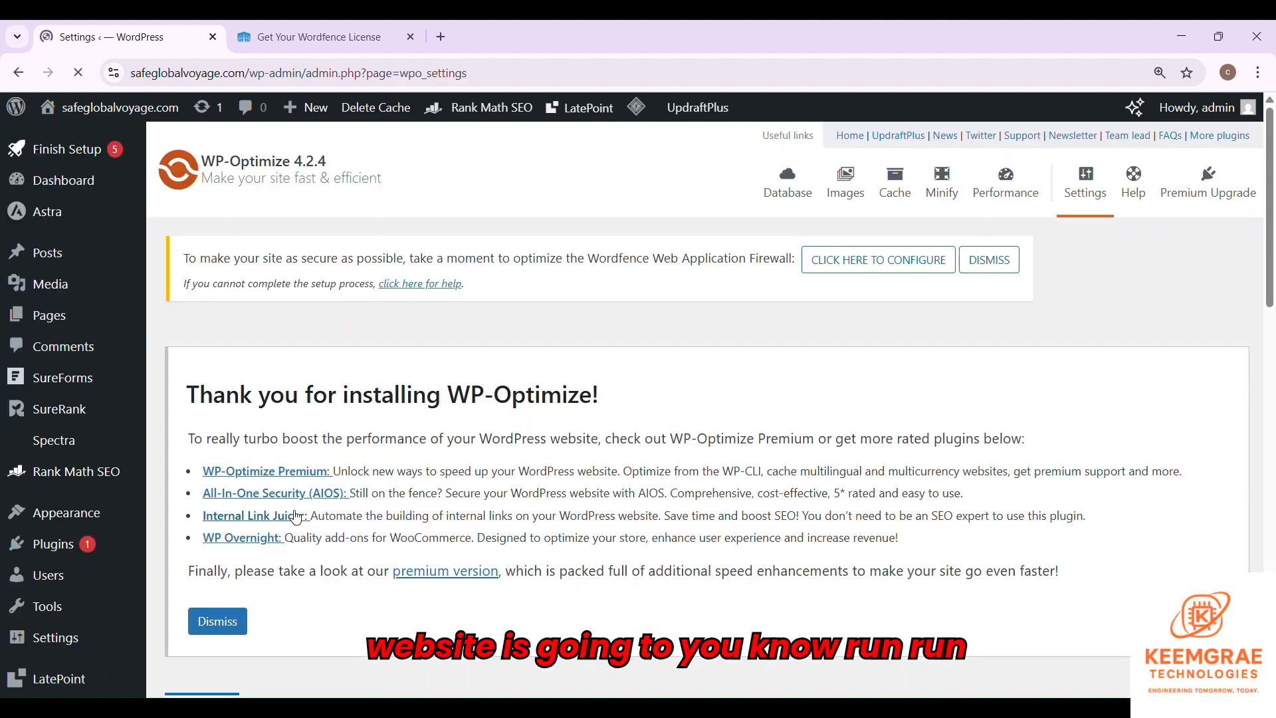
- Scroll through WP-Optimize's Settings tab, reviewing the admin bar caching menu options
scroll(484, 446, down, 6)
key(ctrl+minus)
key(ctrl+minus)
key(ctrl+minus)
scroll(484, 442, down, 1)
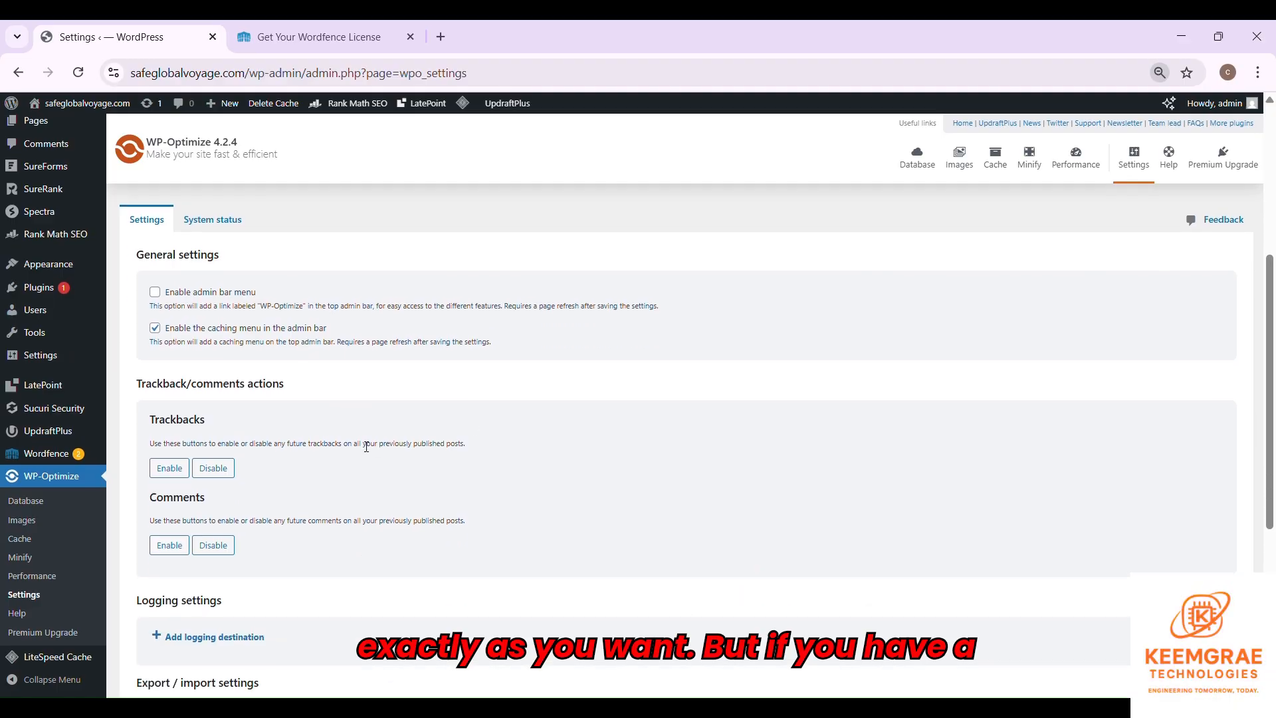
scroll(173, 456, up, 1)
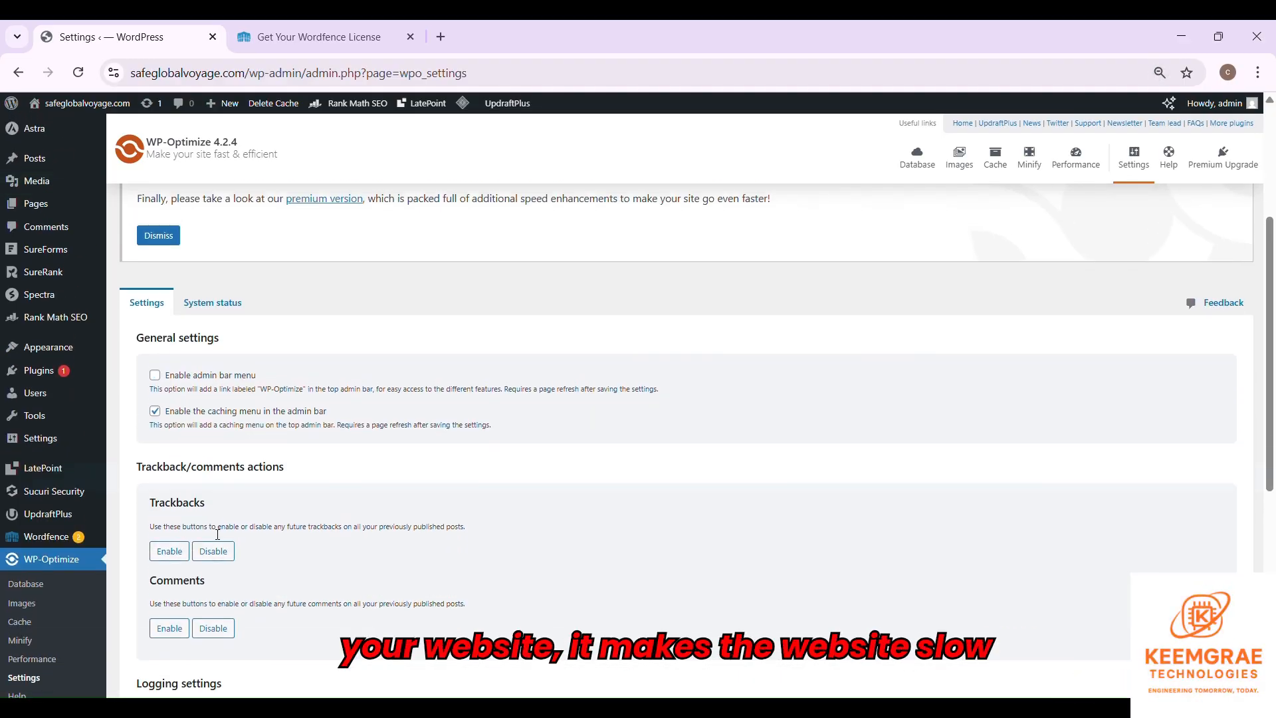
scroll(248, 521, down, 5)
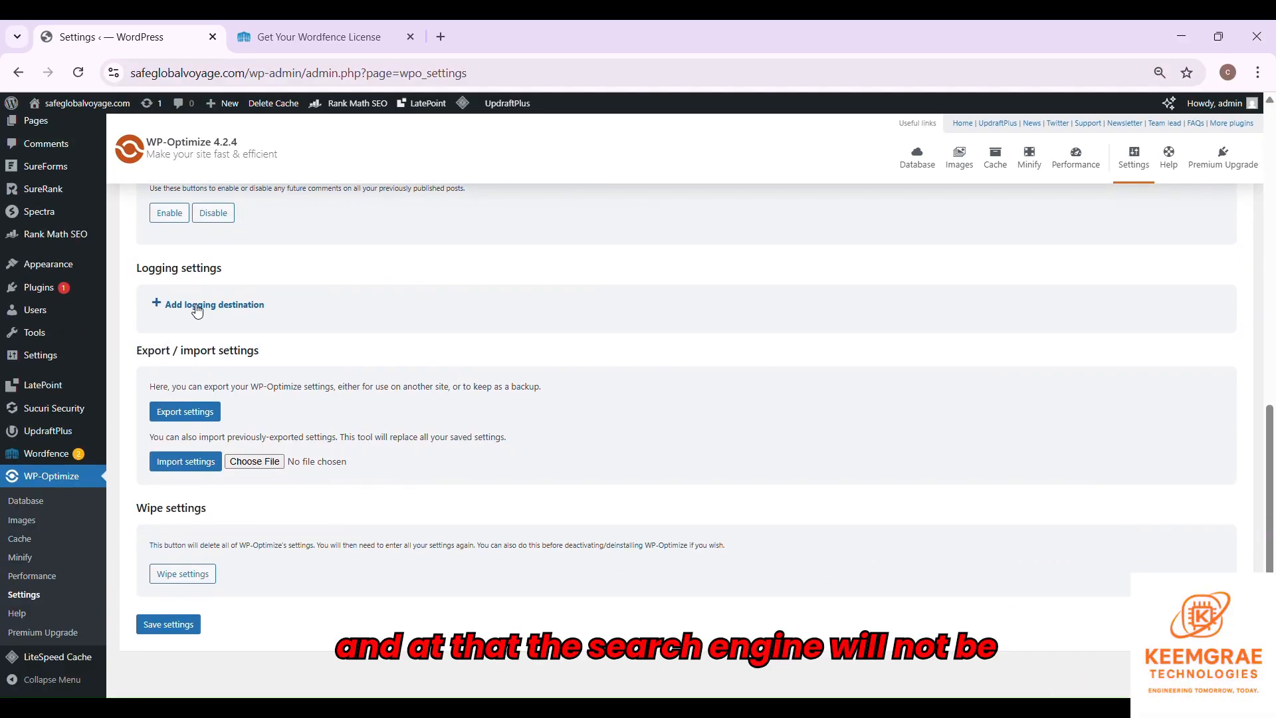
scroll(179, 518, up, 8)
scroll(272, 504, down, 6)
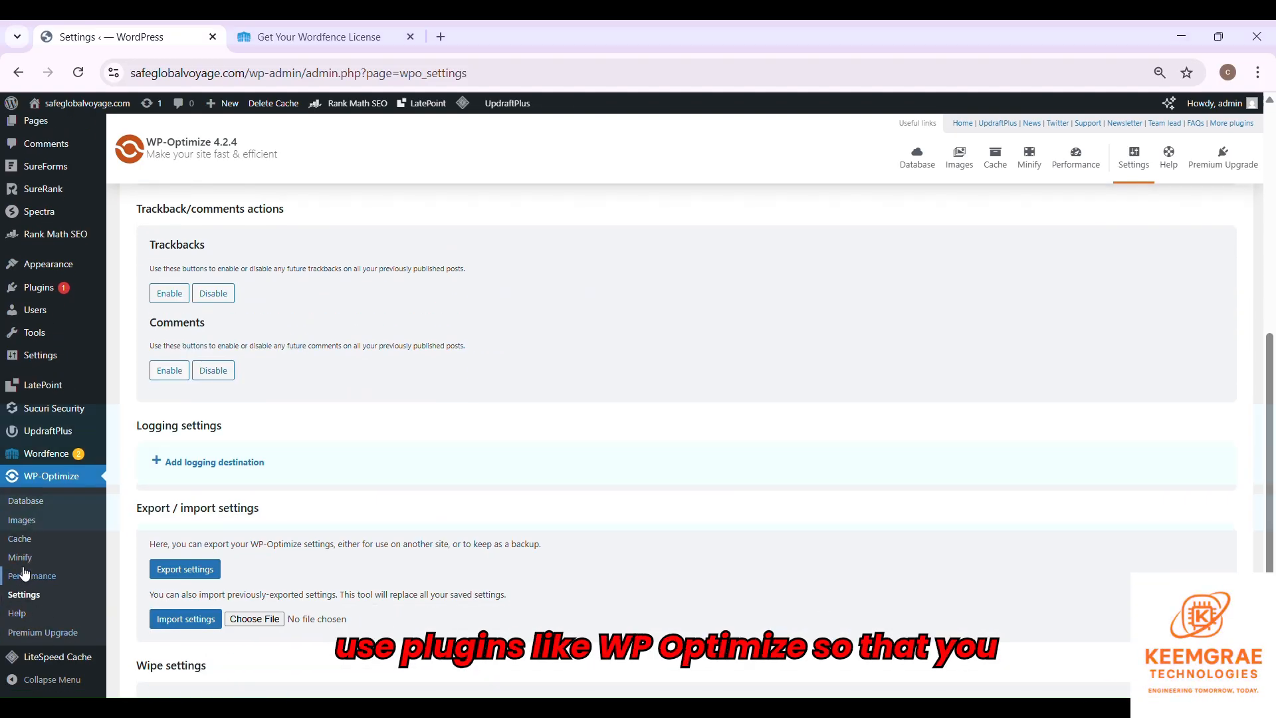
scroll(337, 493, up, 6)
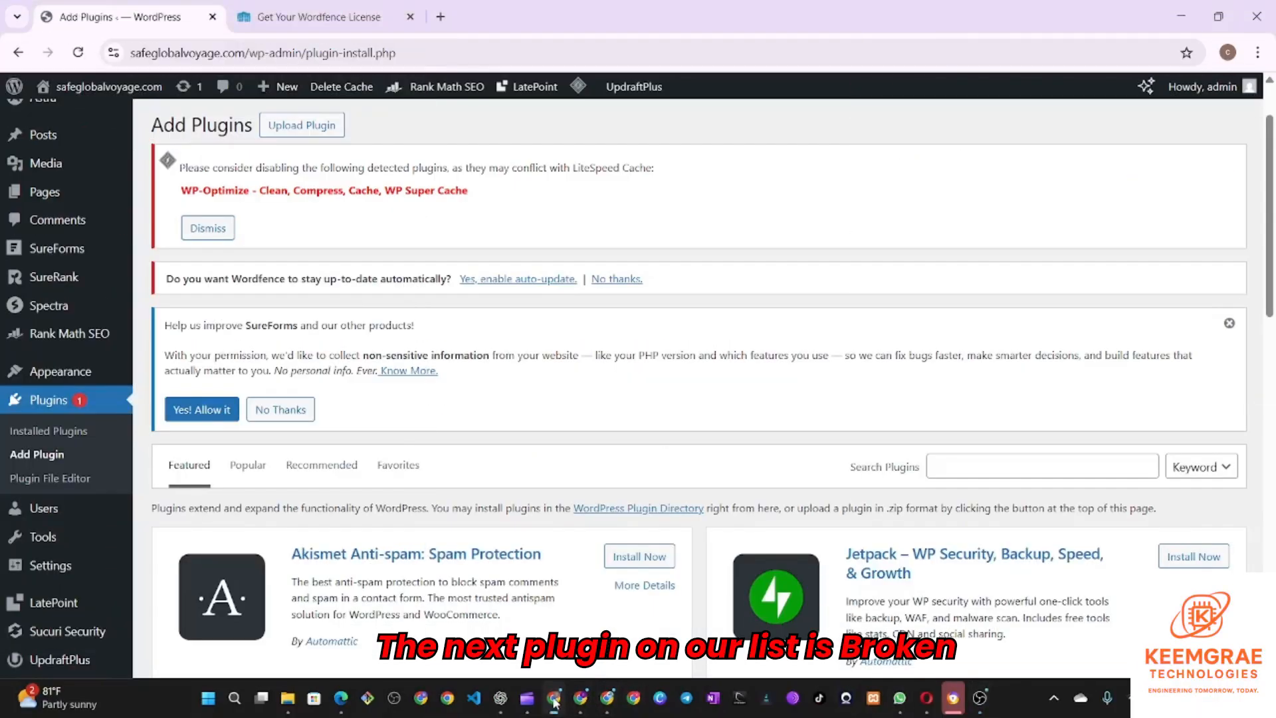
- Search the plugin directory for 'broken link checker'
key(ctrl+plus)
scroll(1007, 439, down, 1)
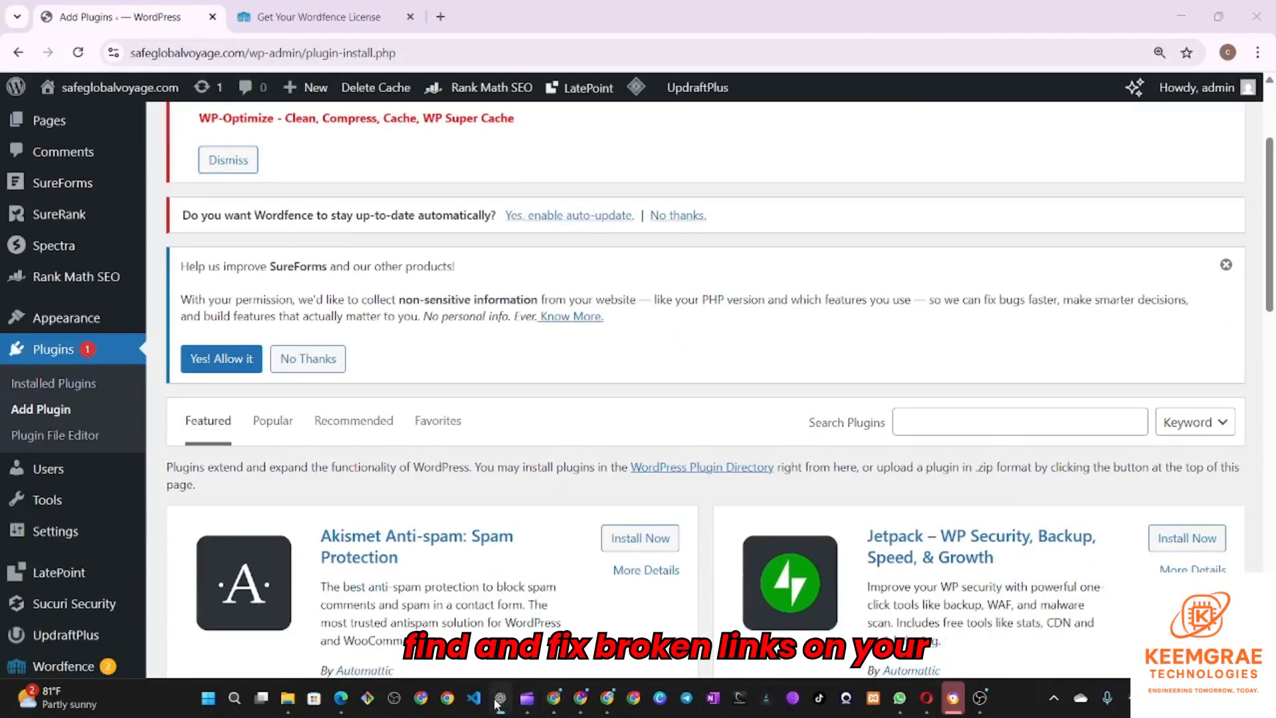
click(920, 420)
text(broken link)
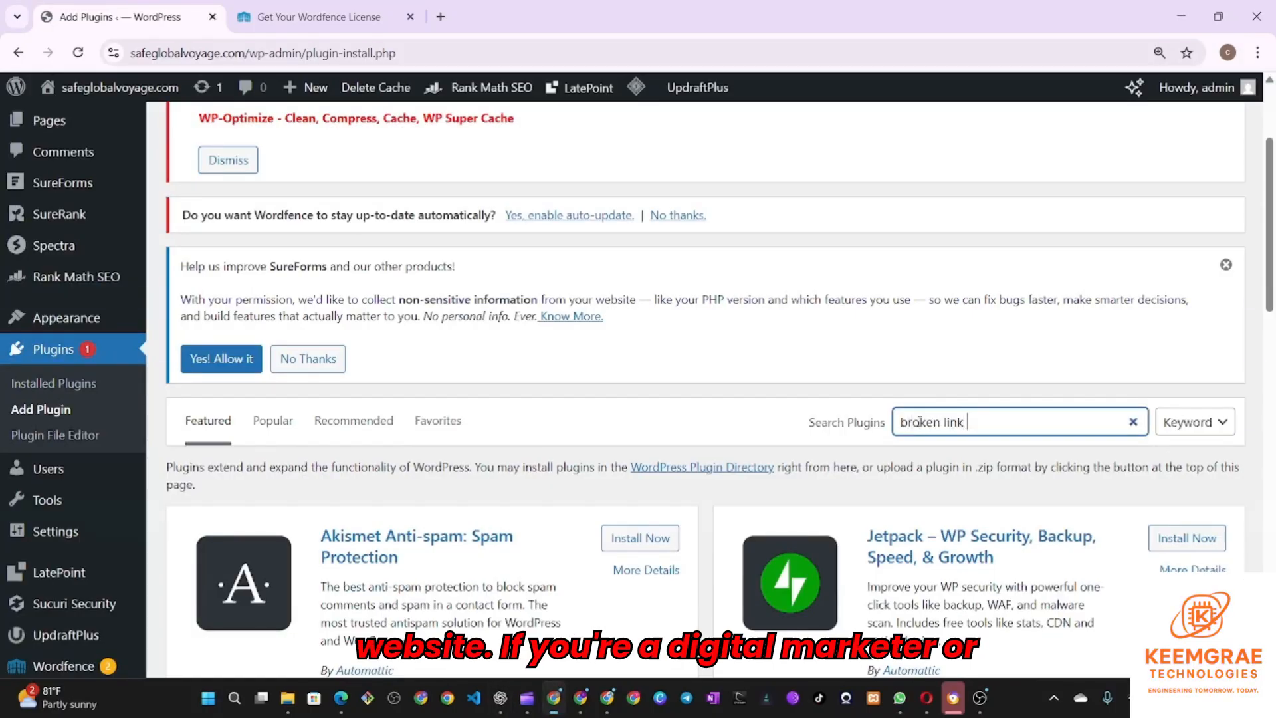
text( checker)
key(ctrl+minus)
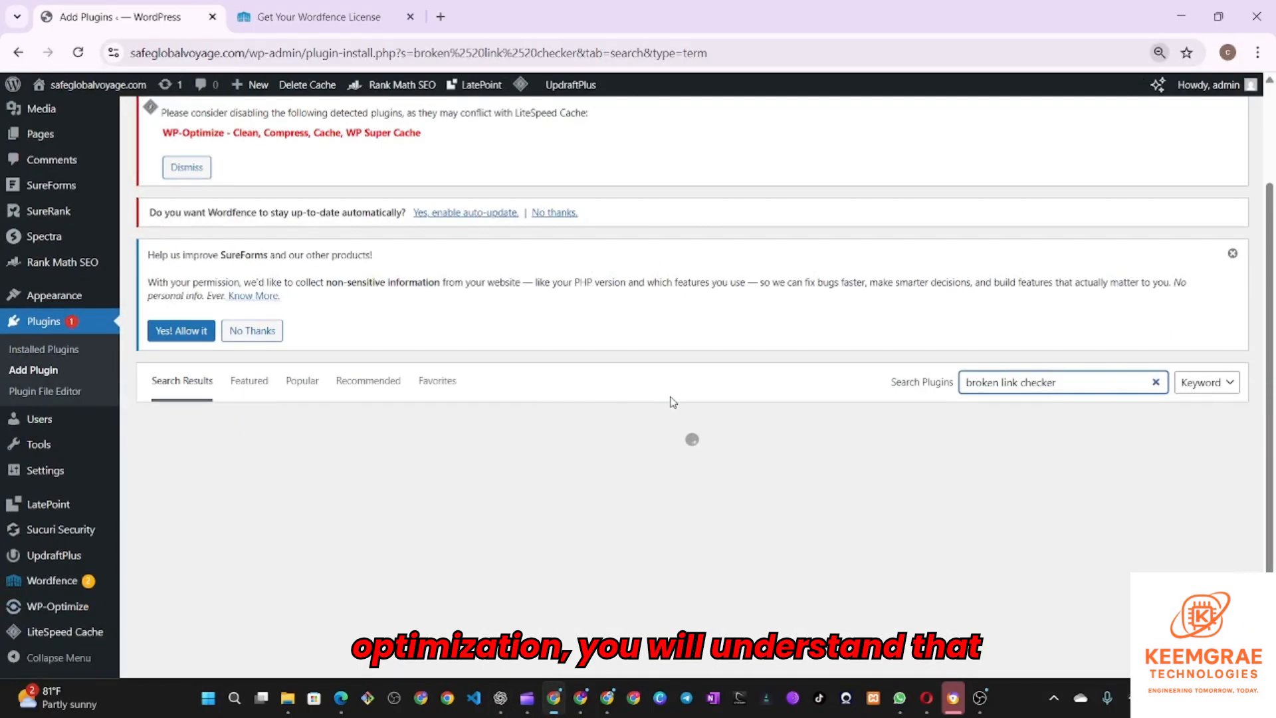
scroll(610, 418, down, 1)
- Install and activate Broken Link Checker by WPMU DEV
click(470, 384)
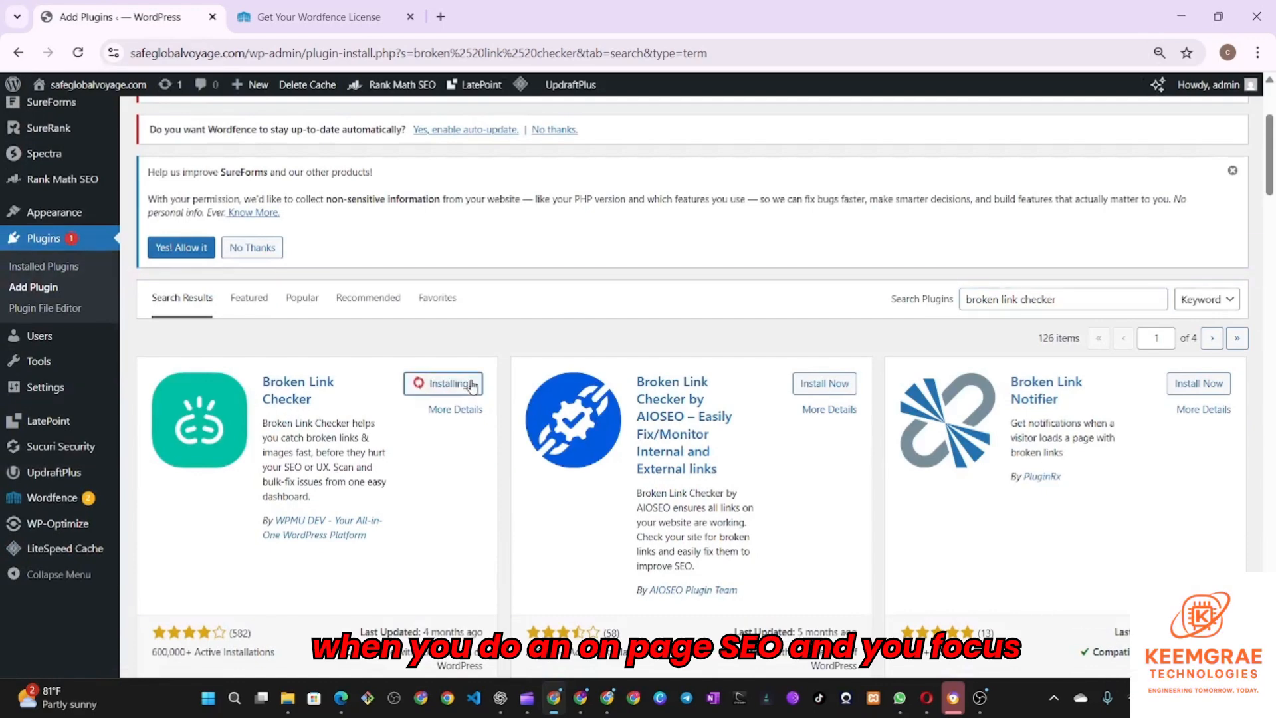
drag(336, 504, 261, 422)
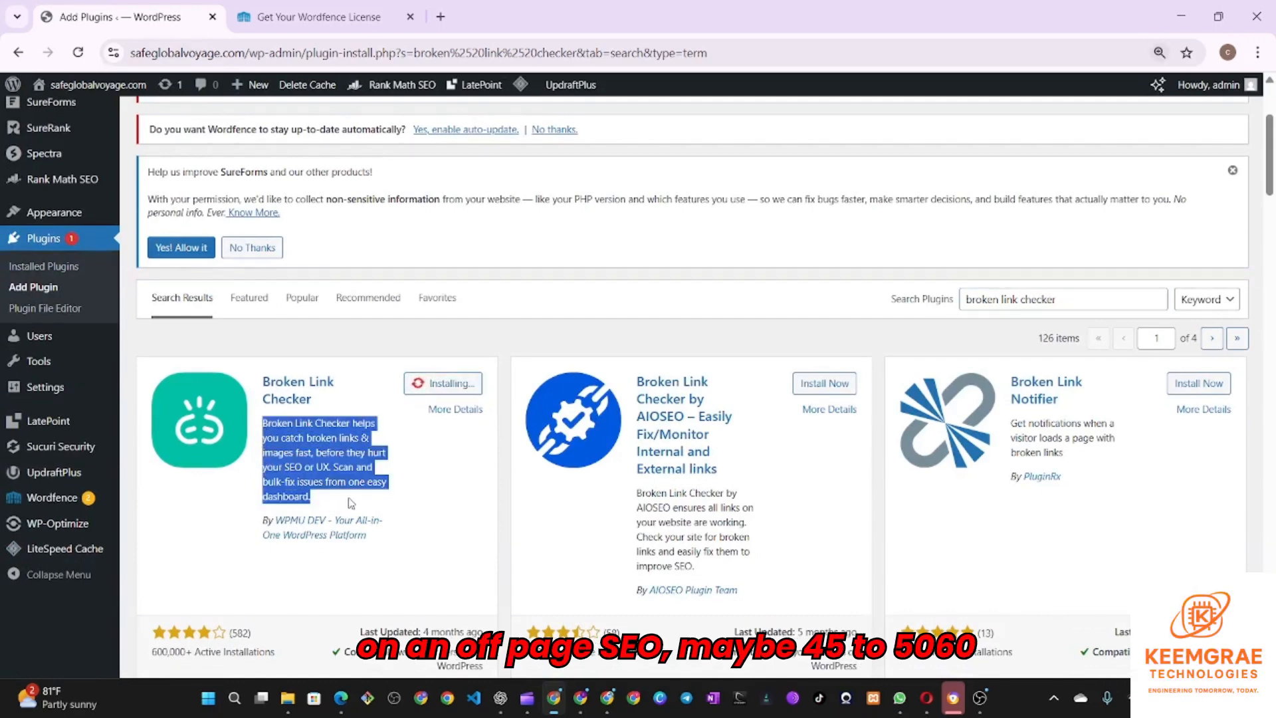
key(ctrl+plus)
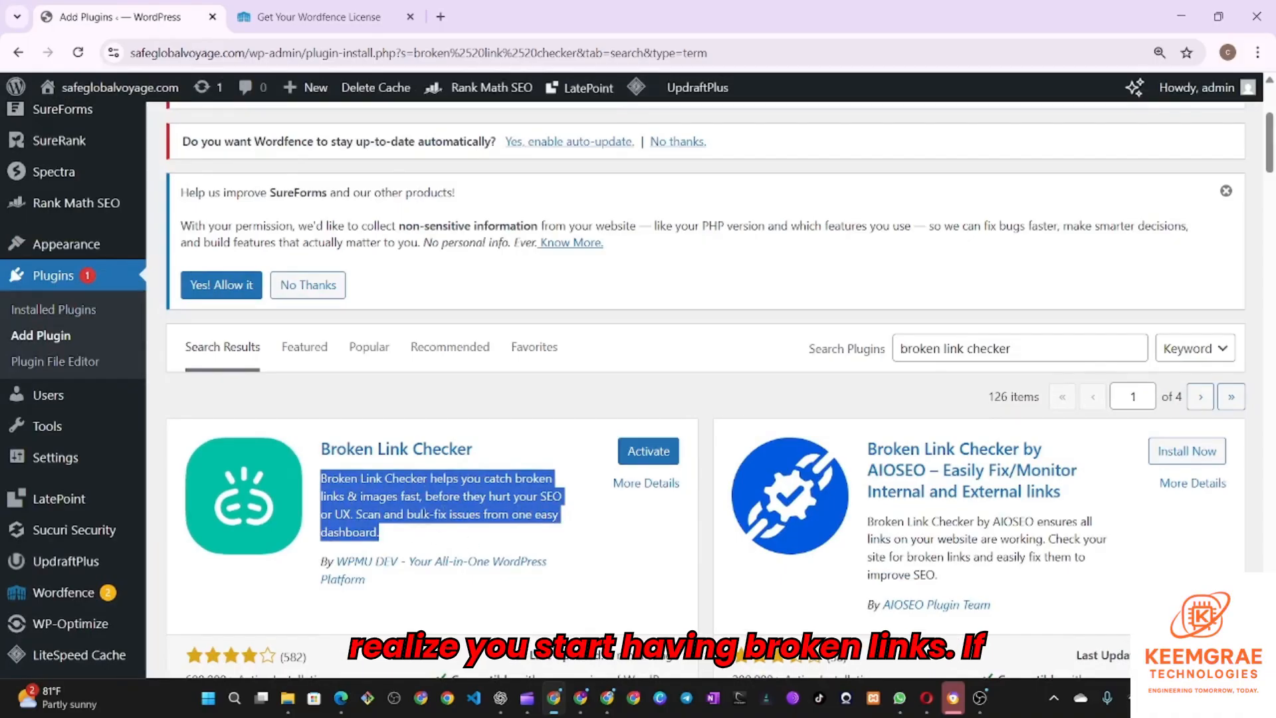
click(630, 464)
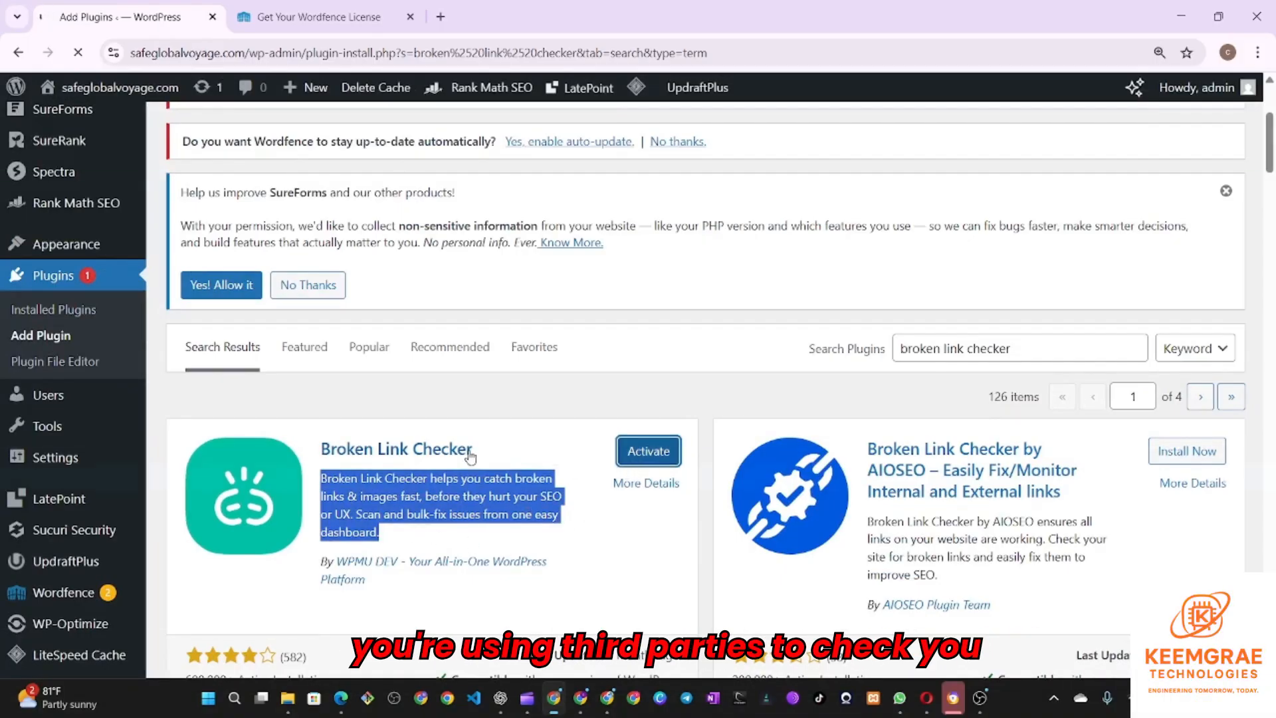
key(ctrl+minus)
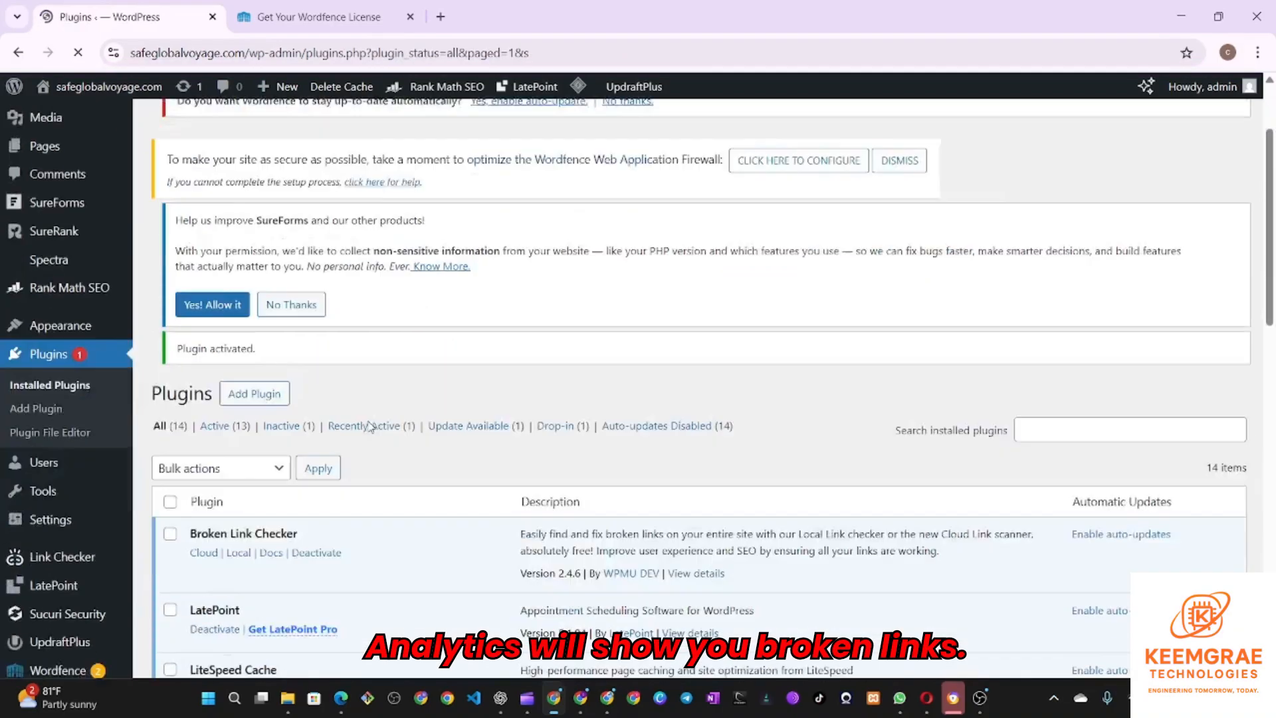
scroll(413, 433, down, 2)
- Open Broken Link Checker's Cloud dashboard and scroll through it
mouse_move(106, 458)
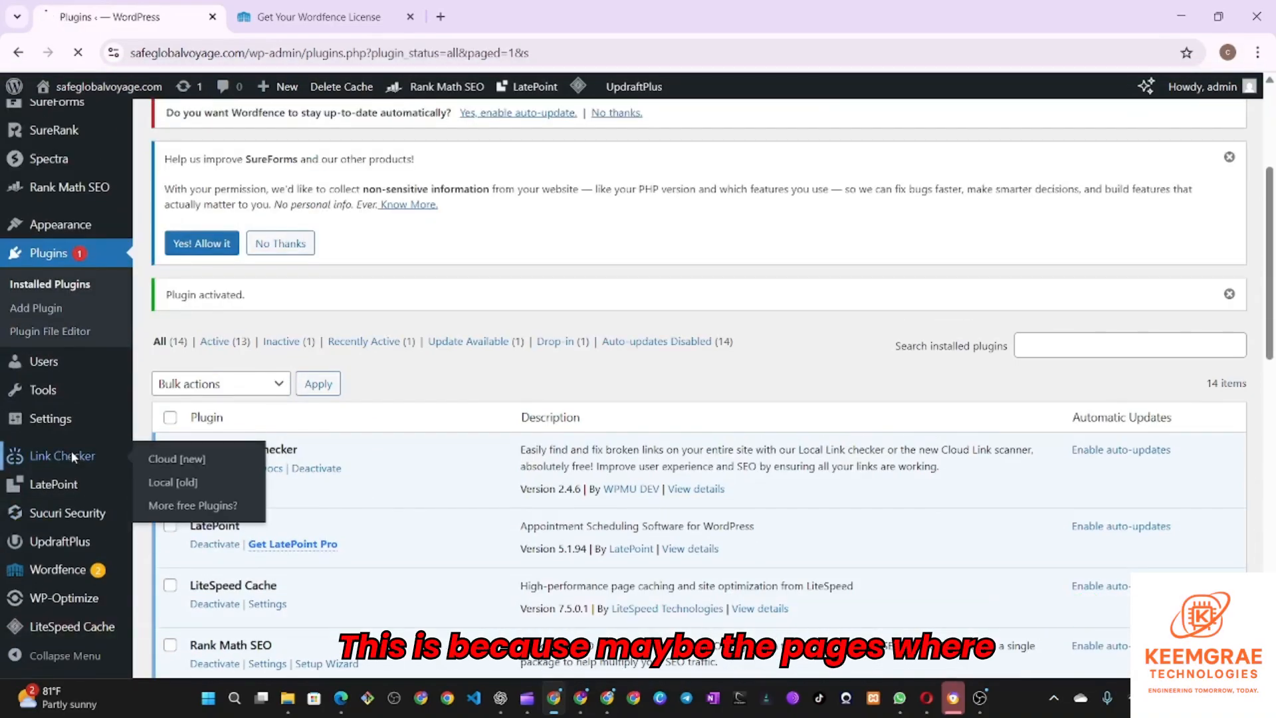
click(178, 458)
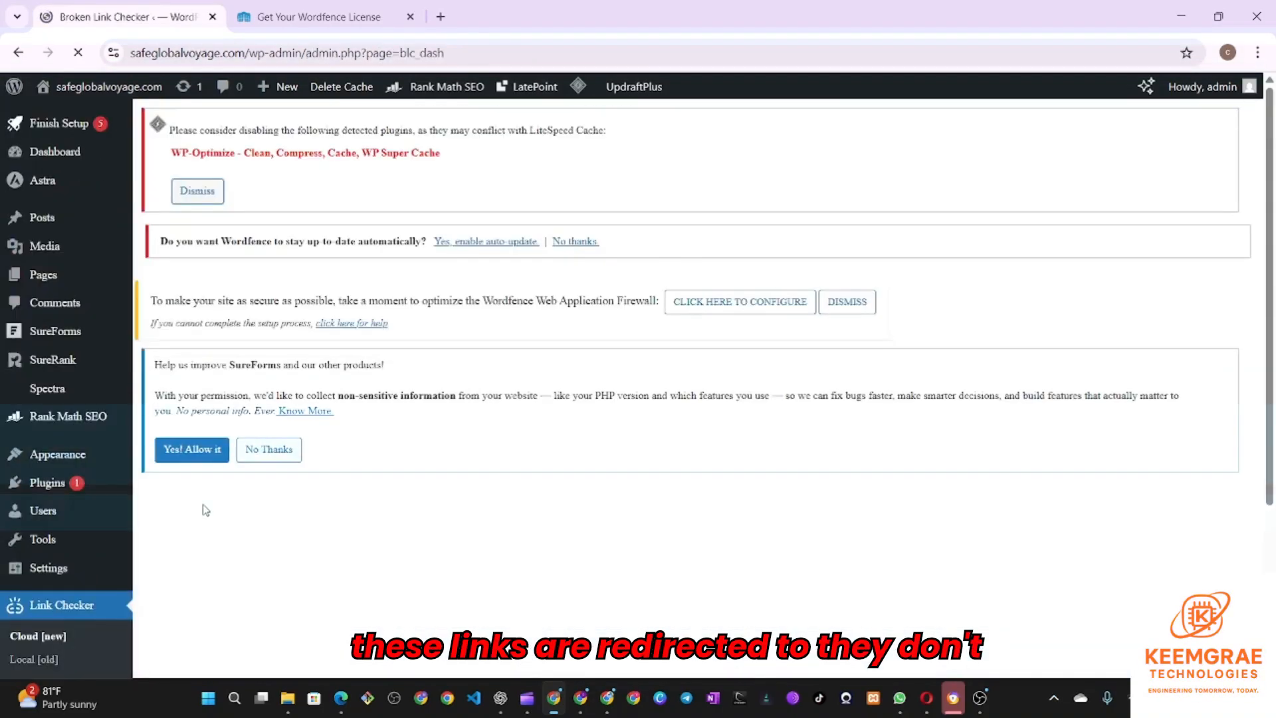
scroll(470, 462, down, 6)
scroll(343, 428, up, 3)
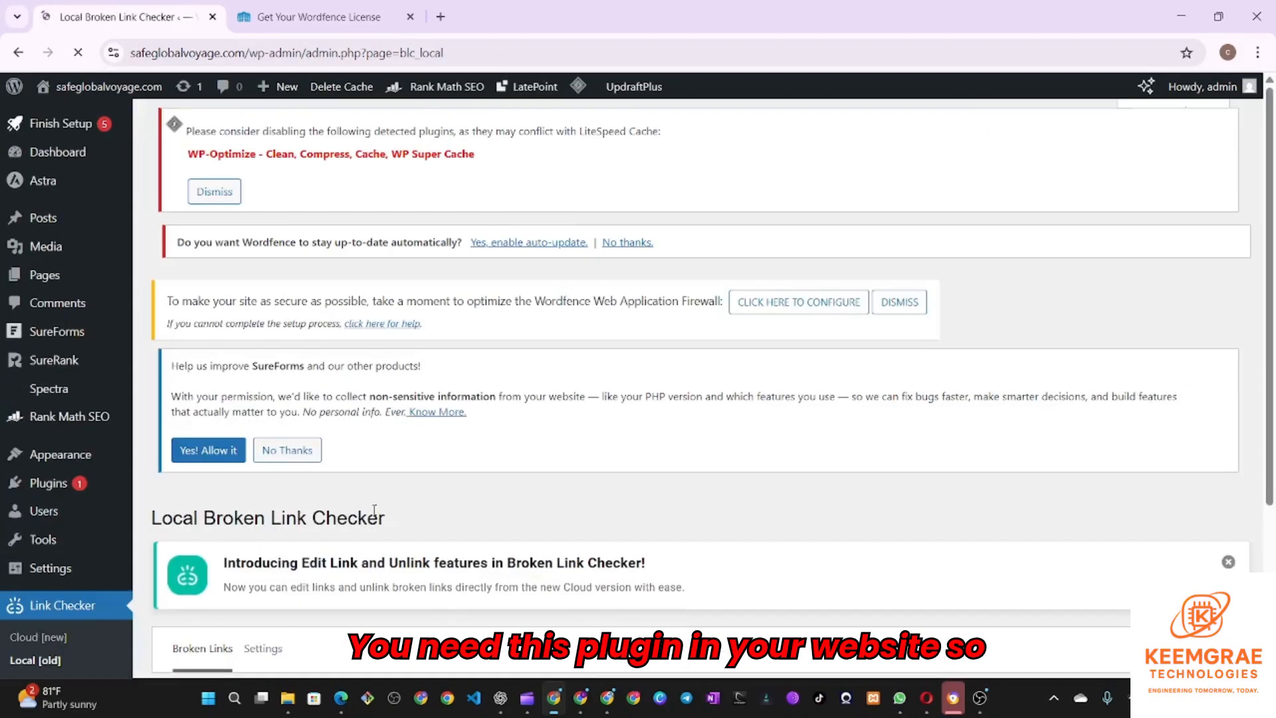
scroll(266, 486, down, 3)
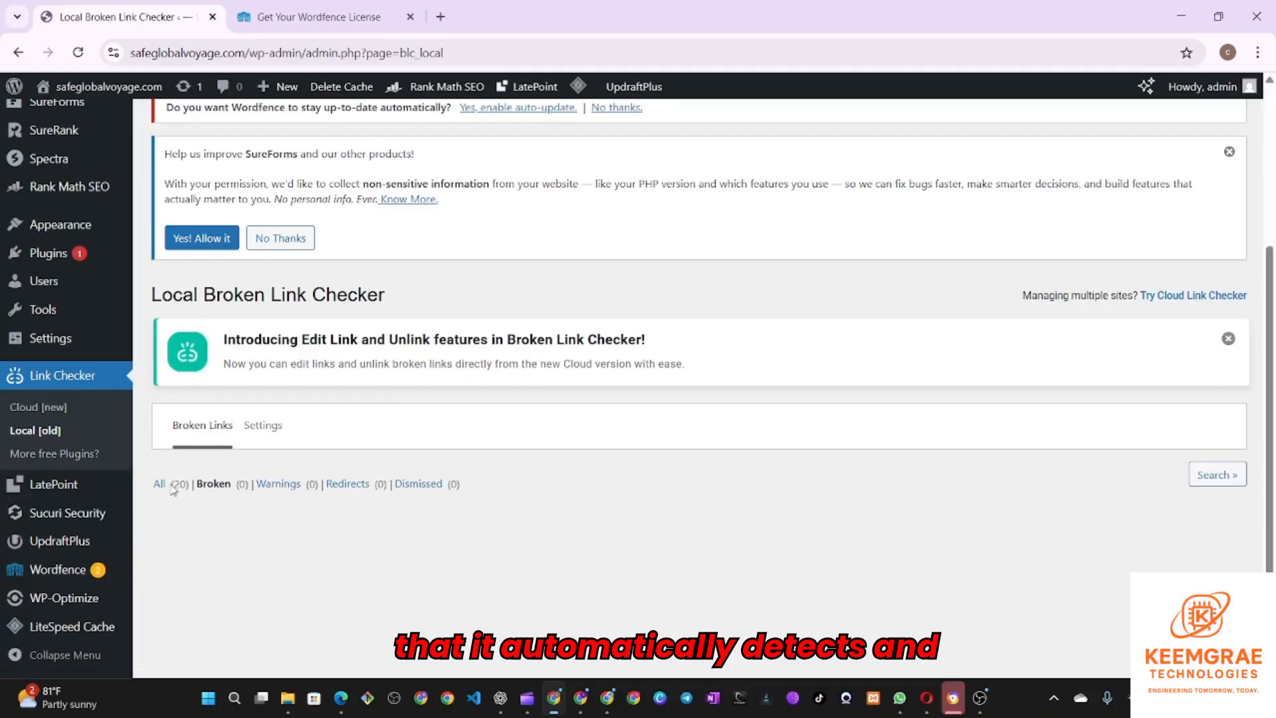
- Browse the More free Plugins page and its pro bundle offers, then return to plugin search
click(45, 454)
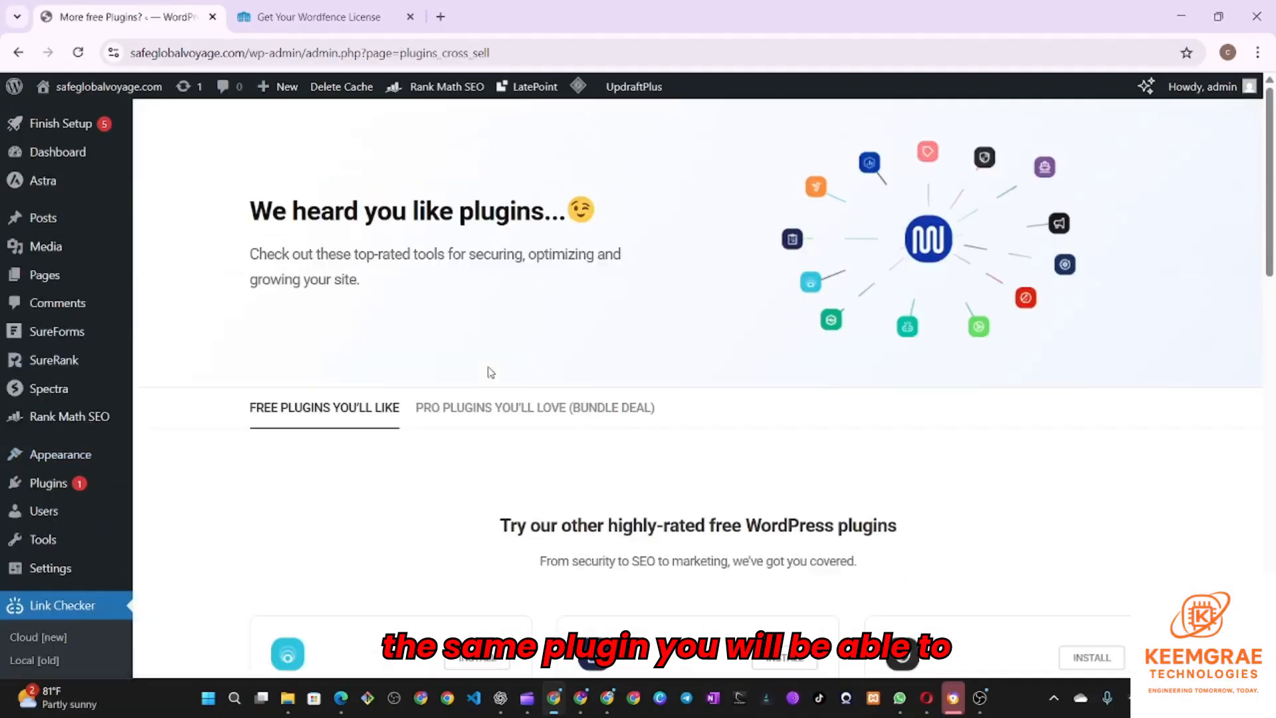
scroll(545, 379, down, 5)
scroll(1035, 293, down, 1)
scroll(798, 373, down, 10)
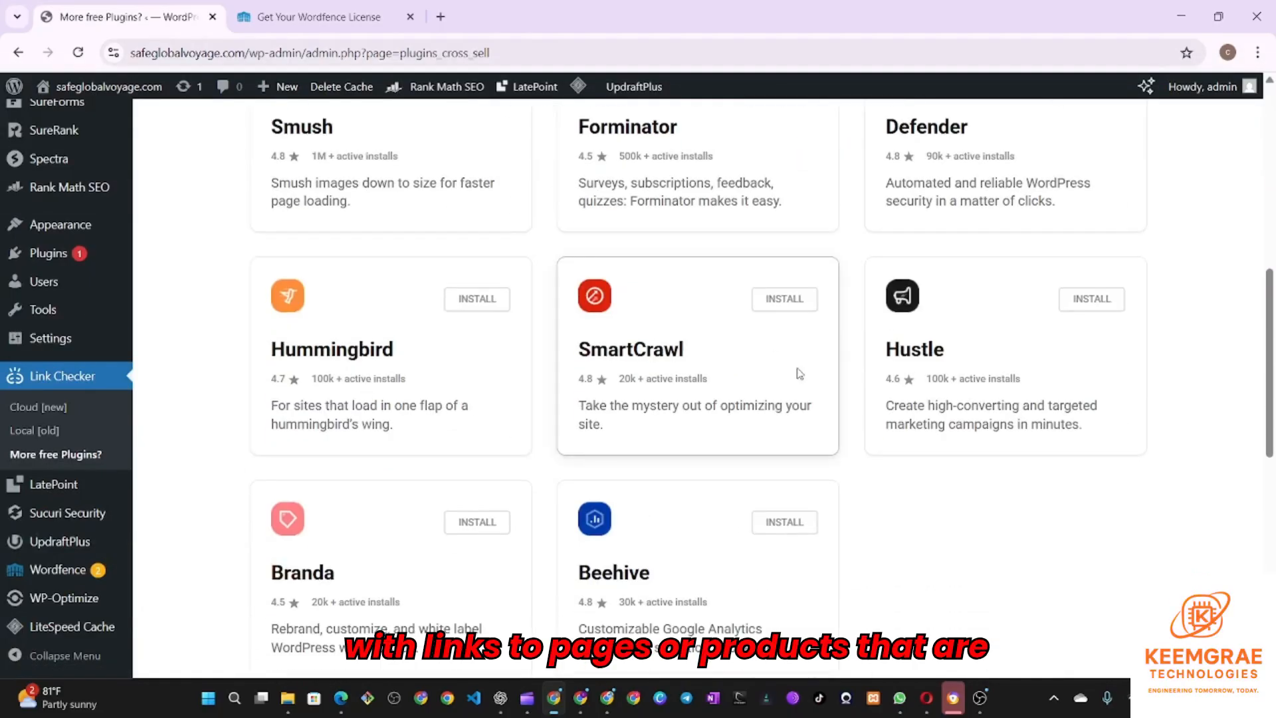
scroll(372, 349, up, 8)
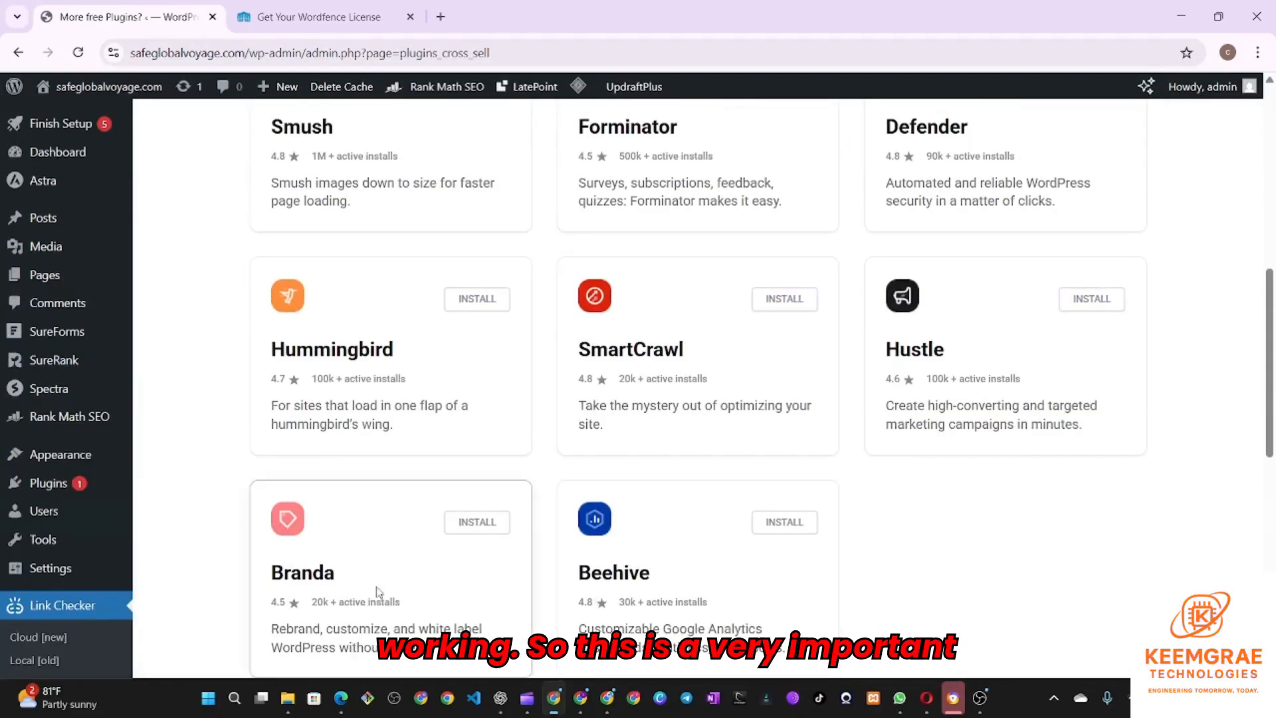
scroll(665, 466, up, 8)
click(553, 421)
scroll(553, 421, down, 5)
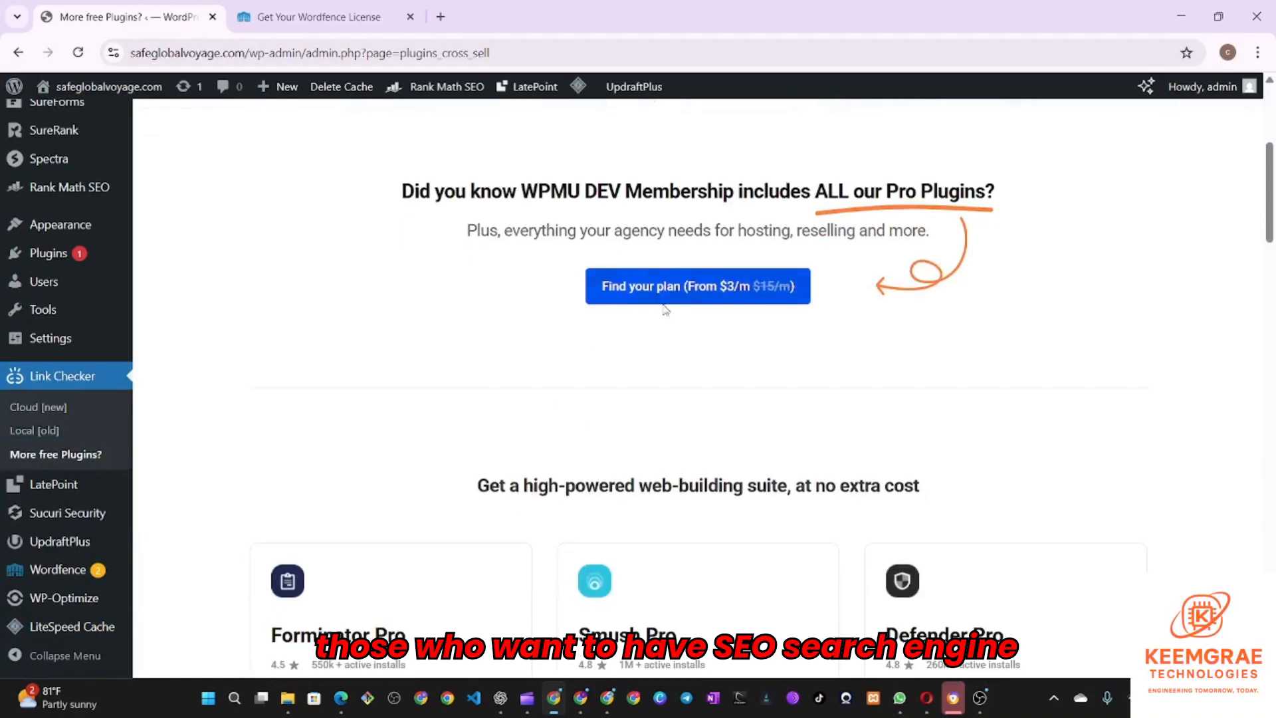
scroll(730, 402, up, 4)
click(293, 326)
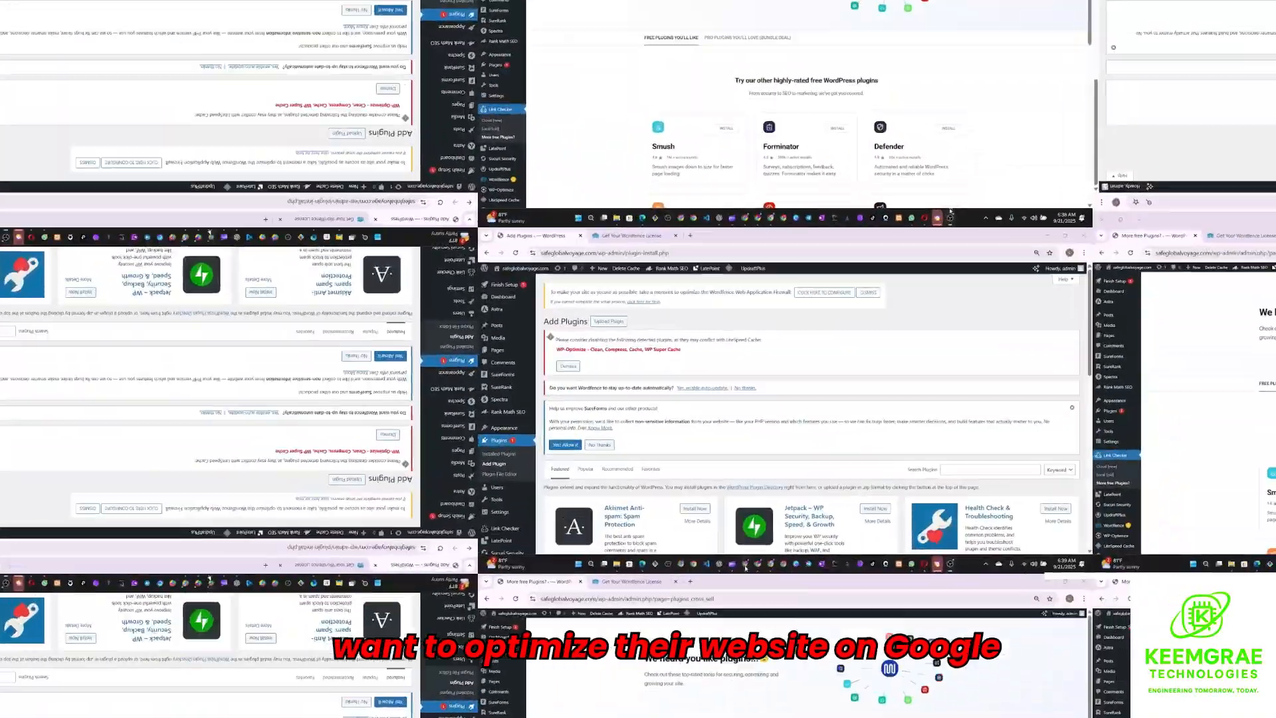
scroll(964, 432, down, 1)
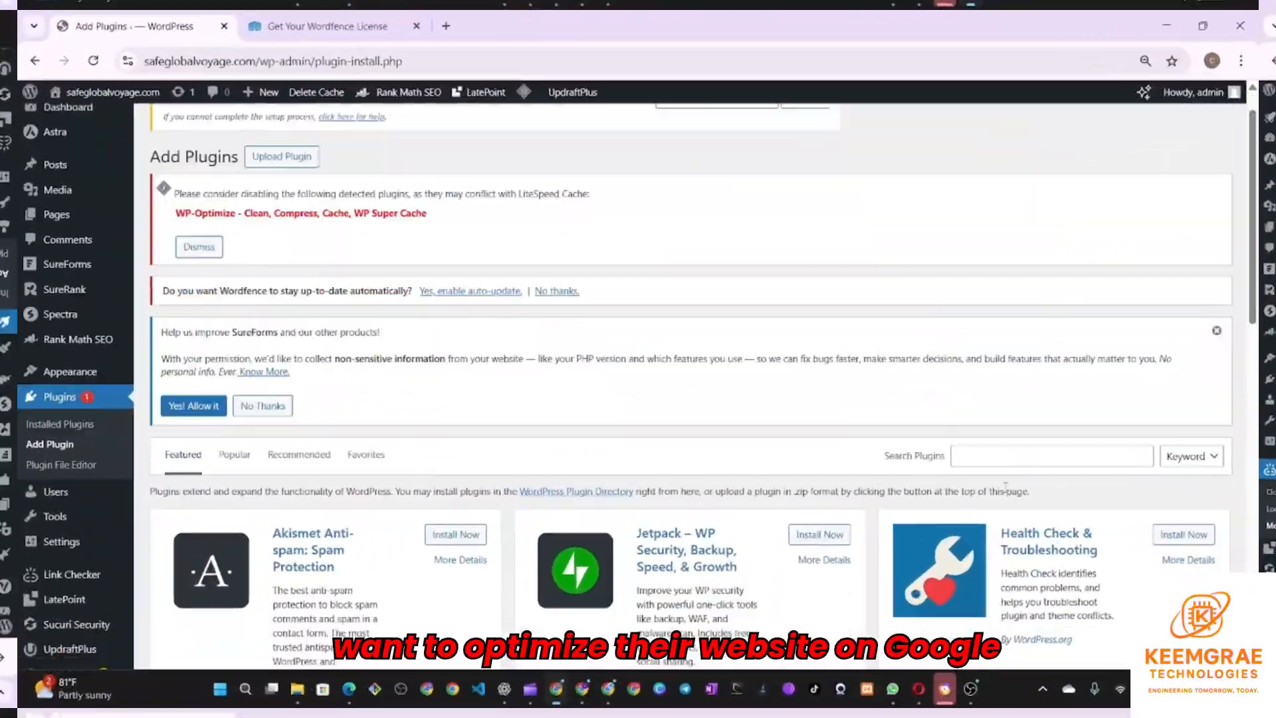
click(964, 470)
- Search 'really s', then install and activate the Really Simple Security plugin
text(really simple ssl)
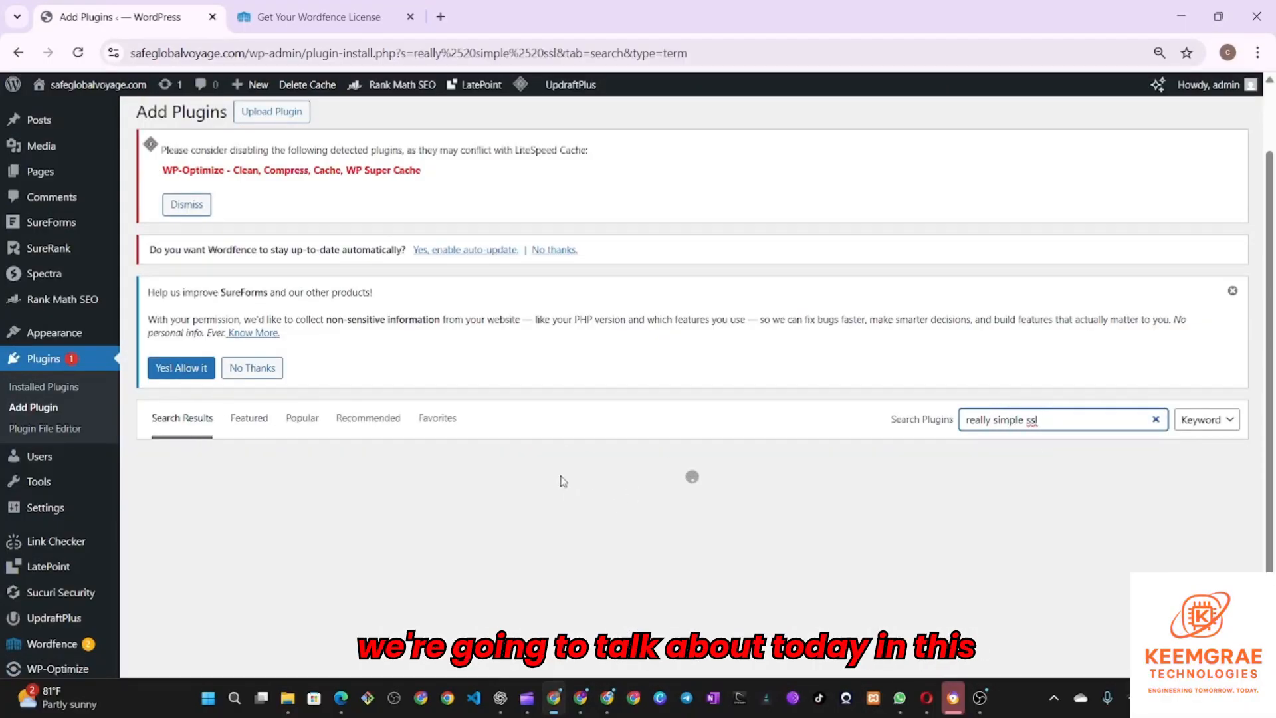
scroll(566, 479, down, 2)
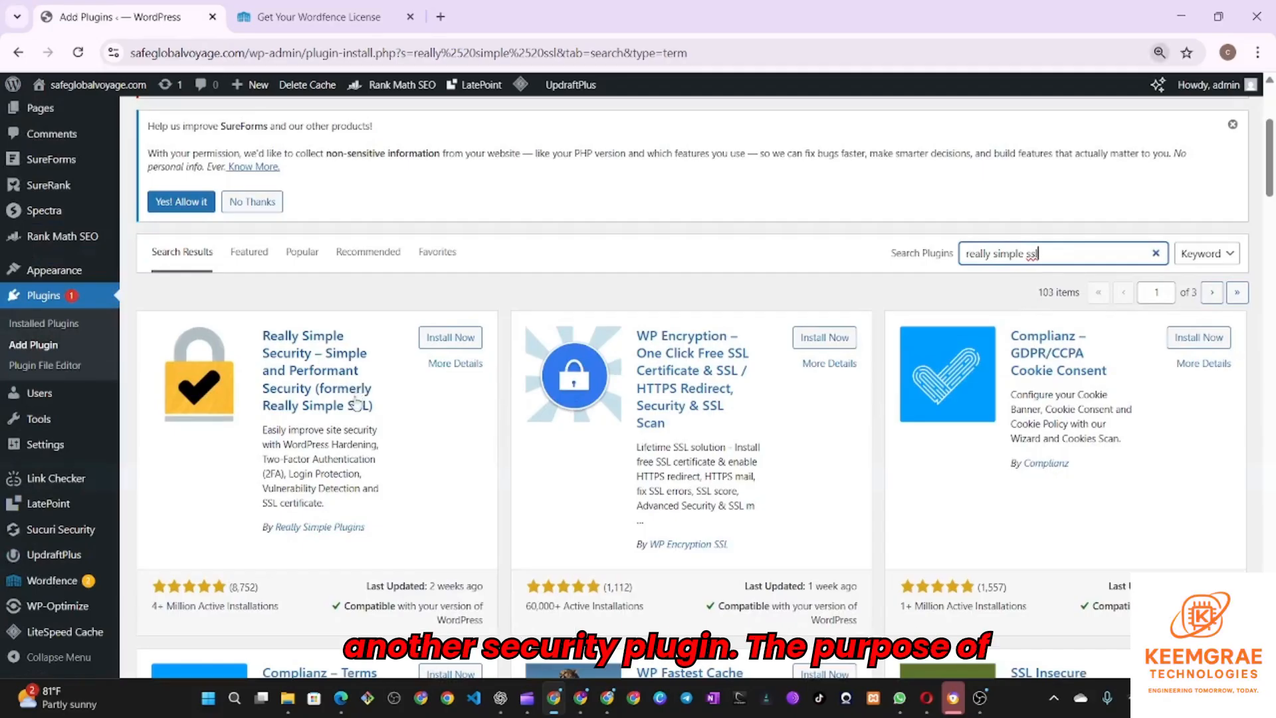
key(ctrl+plus)
click(649, 372)
drag(292, 431, 492, 463)
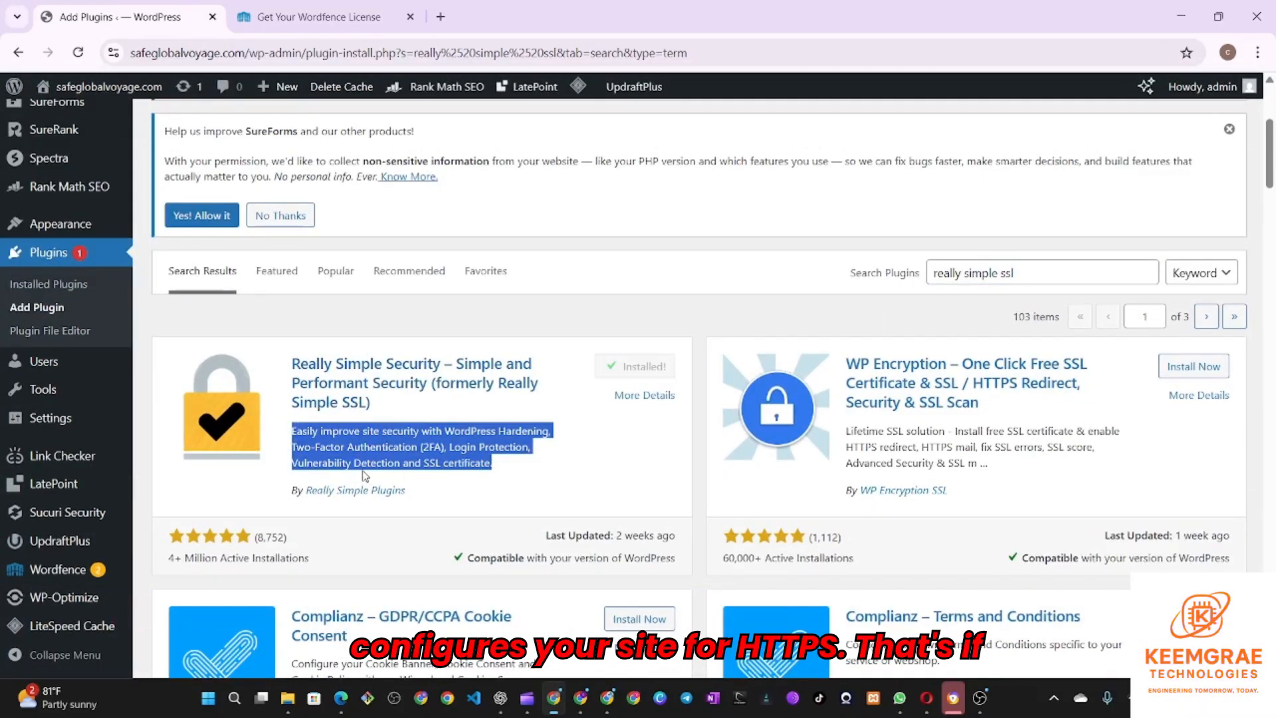
click(648, 367)
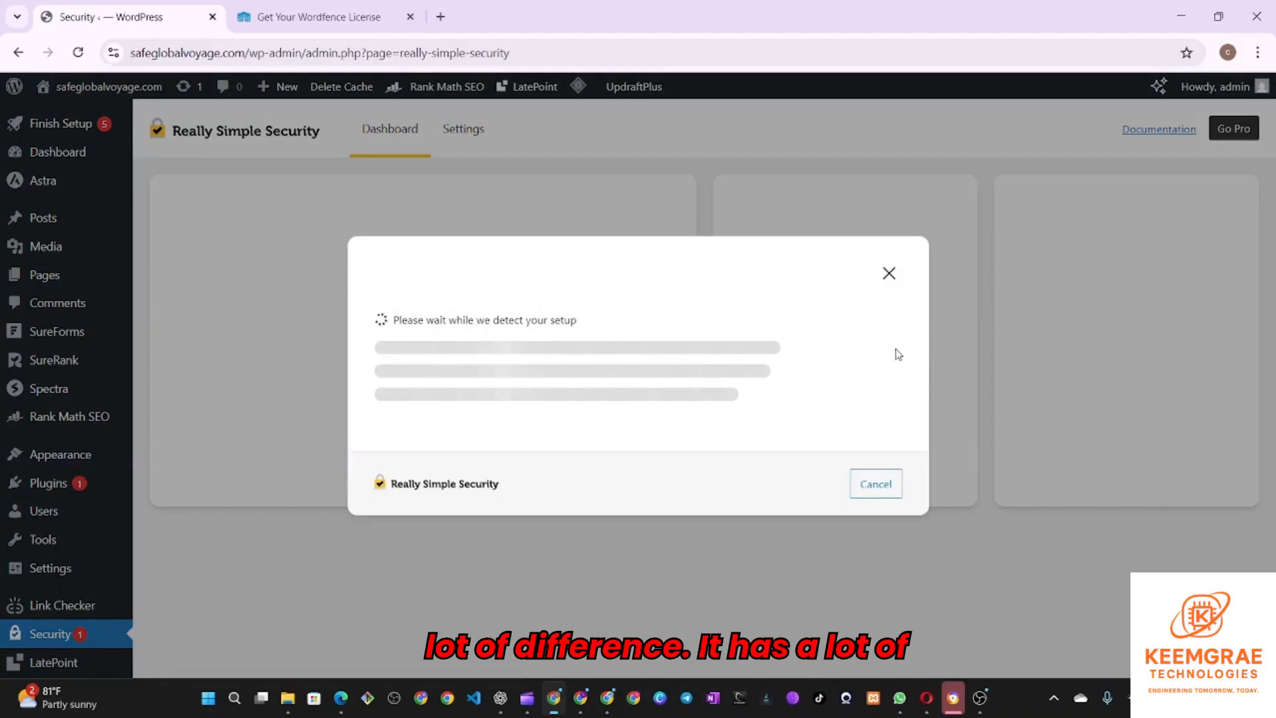
- Close the setup popup, start the Activate SSL wizard, view hosting providers, then cancel it
click(885, 273)
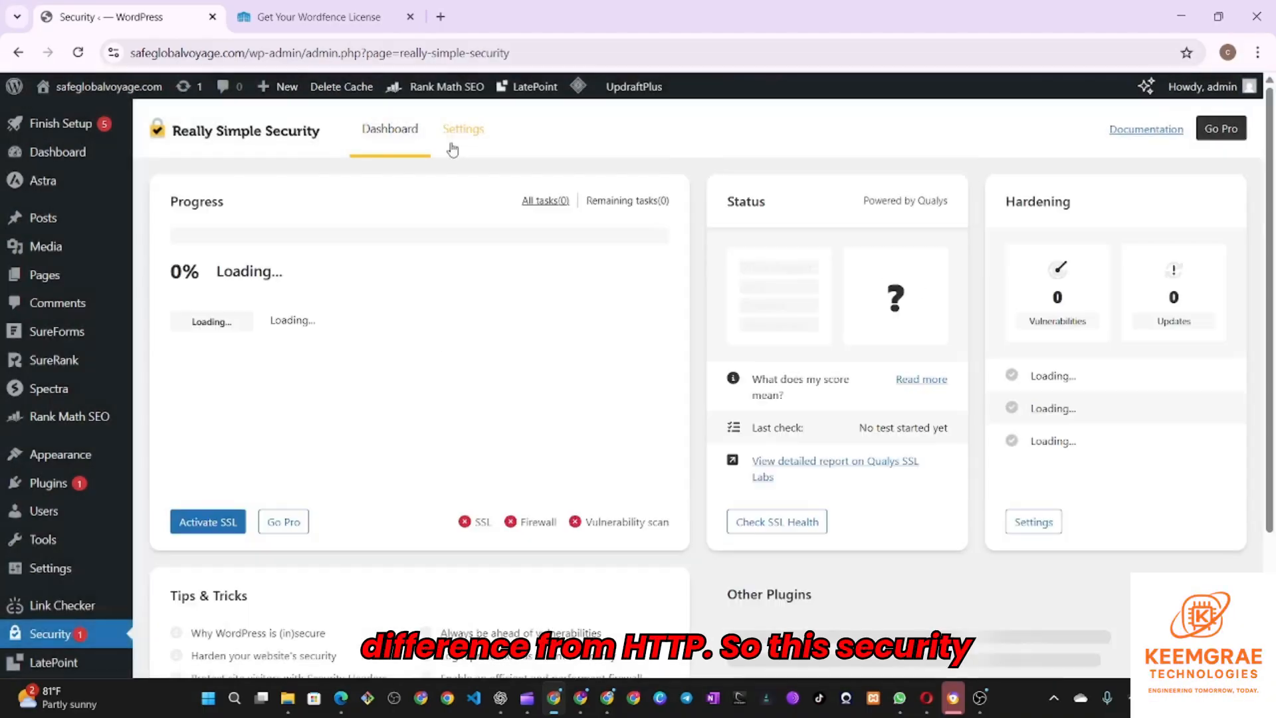
scroll(340, 260, down, 1)
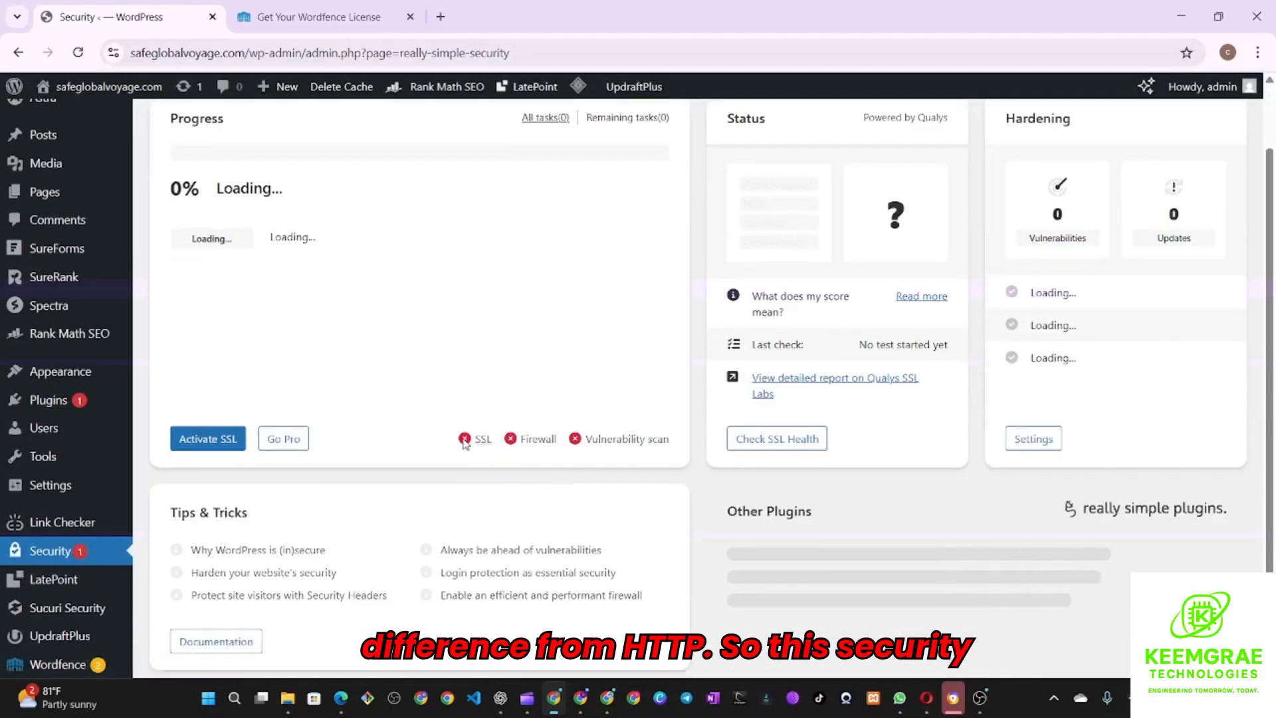
click(207, 436)
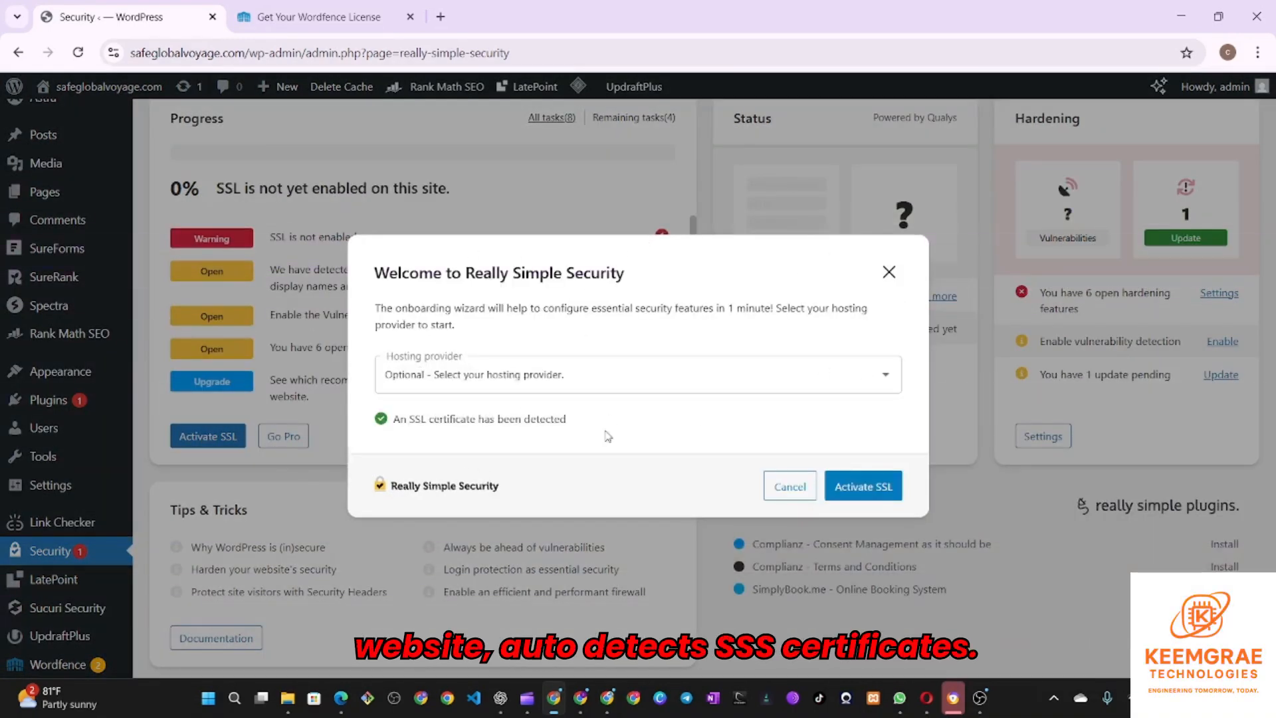
click(531, 382)
scroll(528, 441, down, 8)
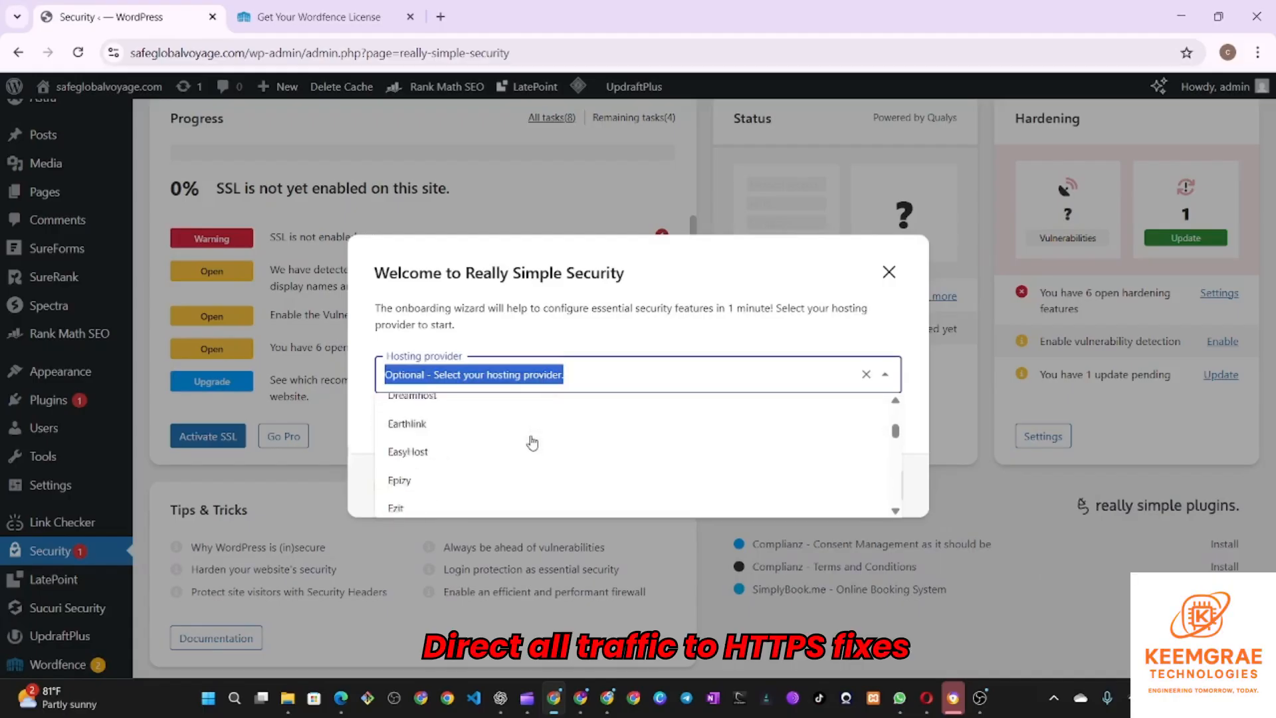
click(889, 272)
- Open Really Simple Security's General settings page
scroll(751, 379, down, 2)
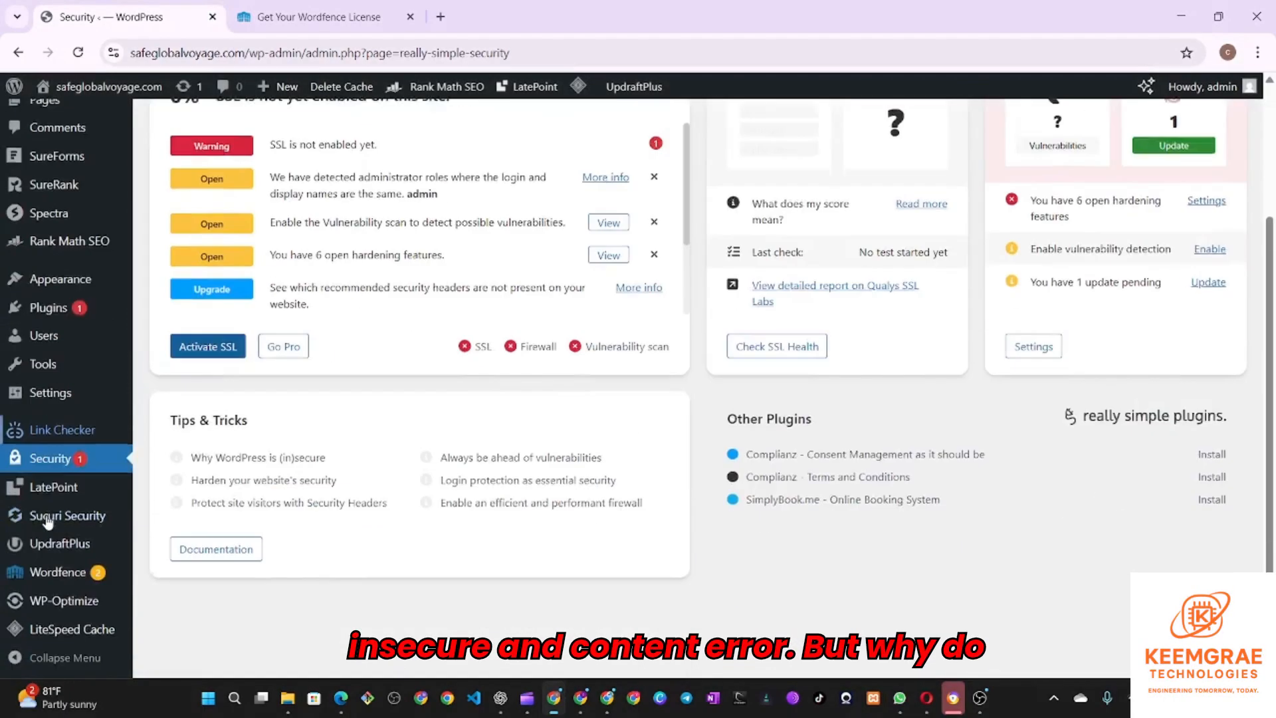
scroll(395, 348, up, 3)
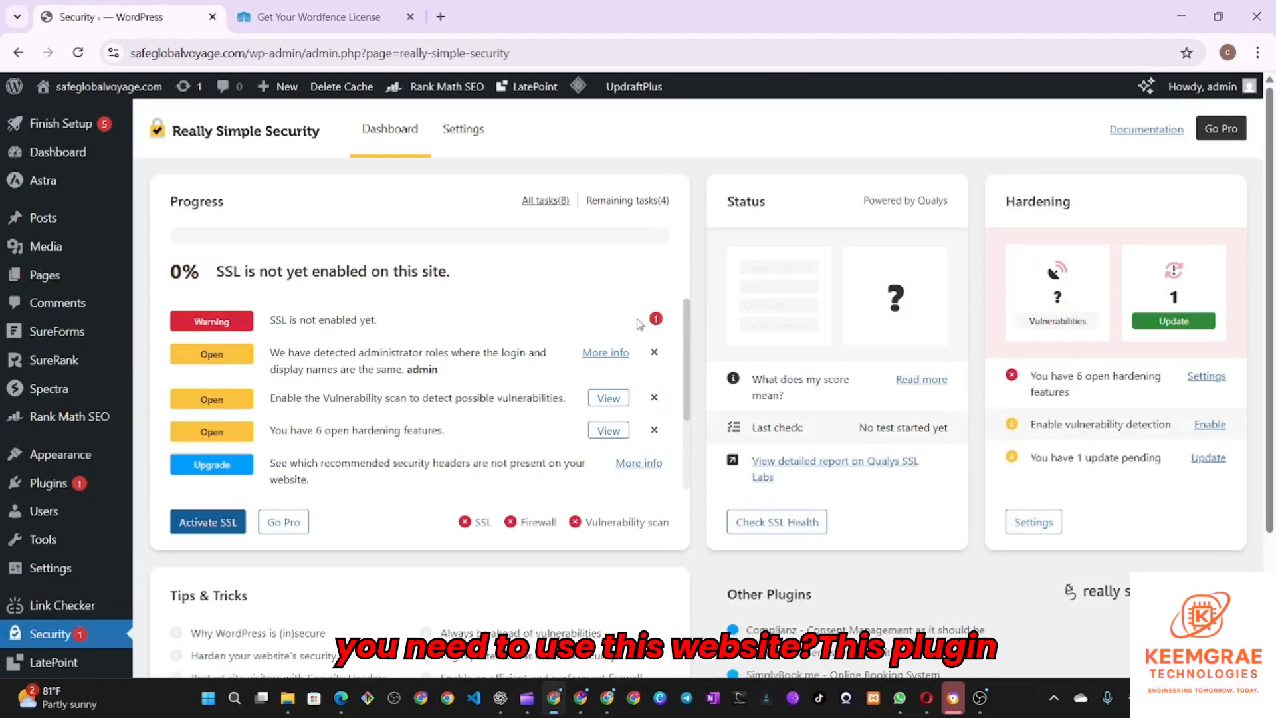
click(462, 129)
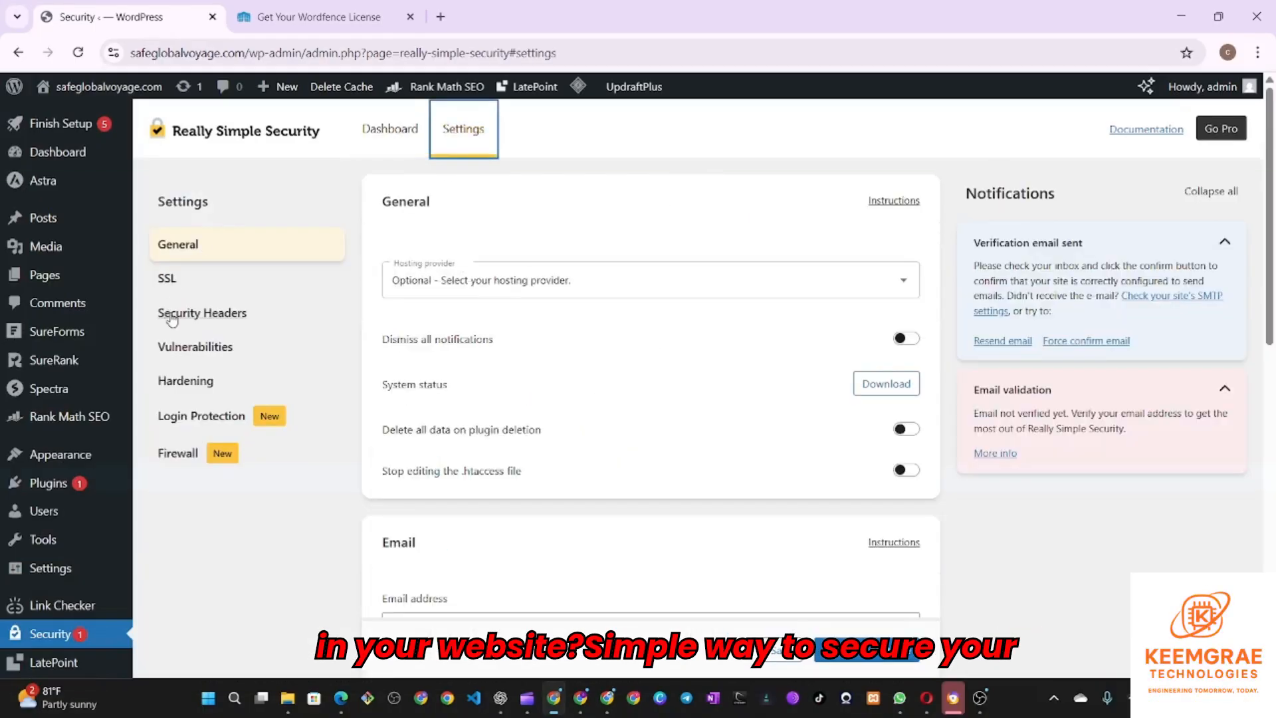